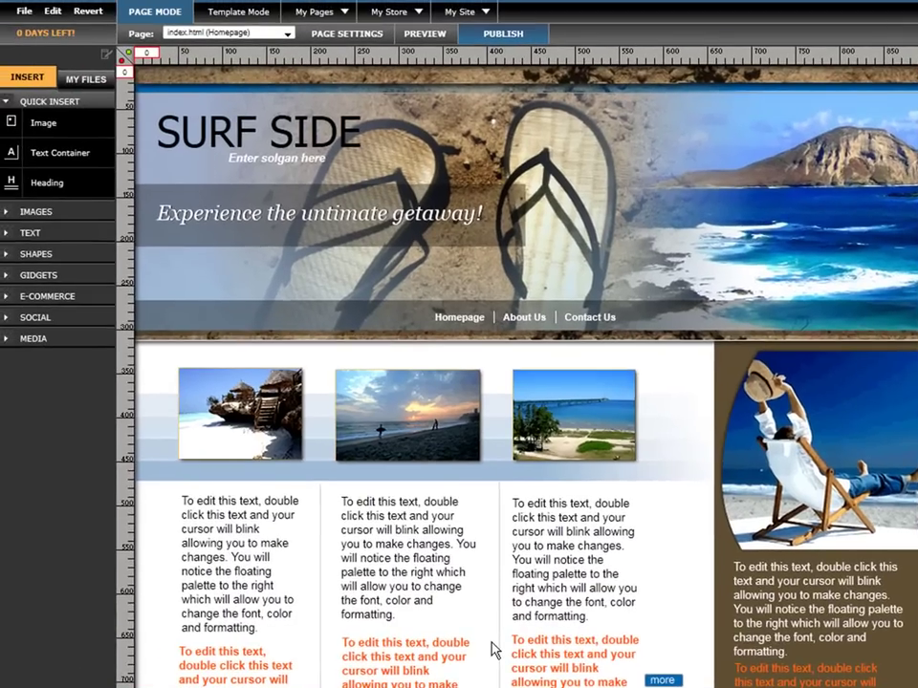
# Add a new template using the Build your own Template option, keeping template-6.html as its filename
pyautogui.click(295, 451)
pyautogui.click(349, 13)
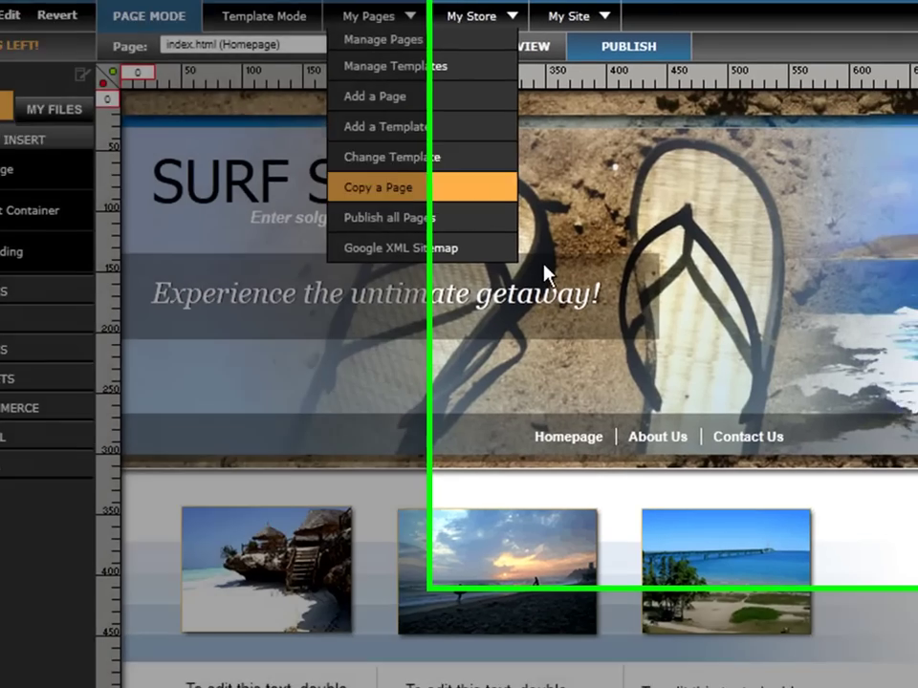
pyautogui.click(442, 124)
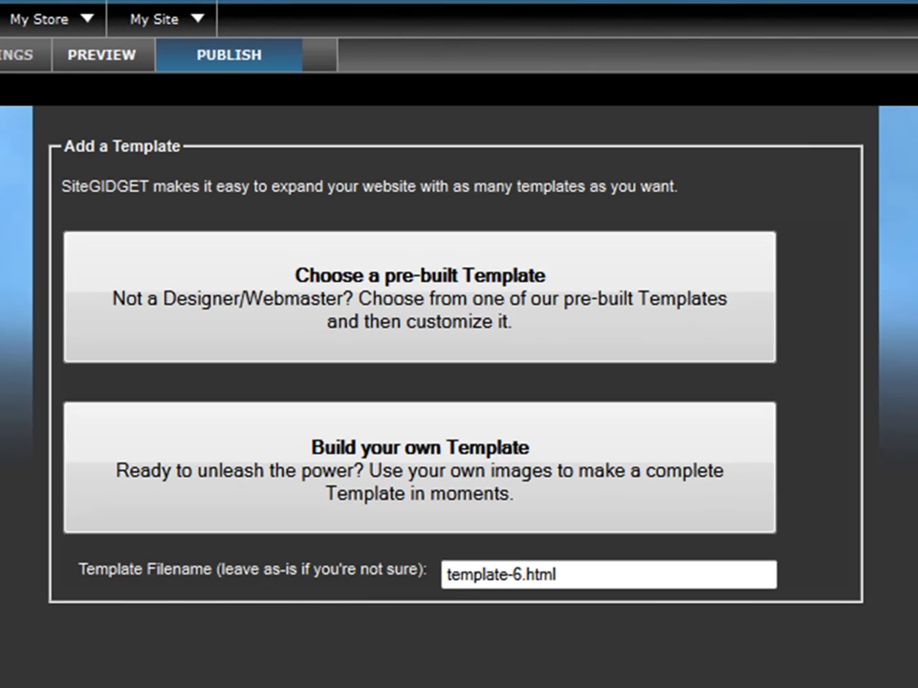
pyautogui.moveTo(579, 576); pyautogui.dragTo(445, 575)
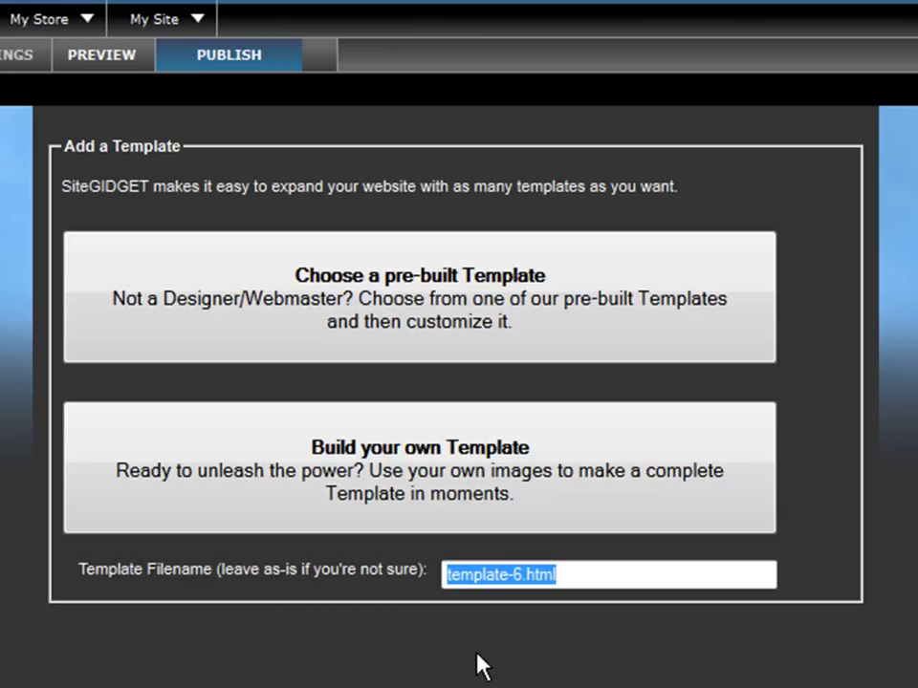
pyautogui.click(387, 485)
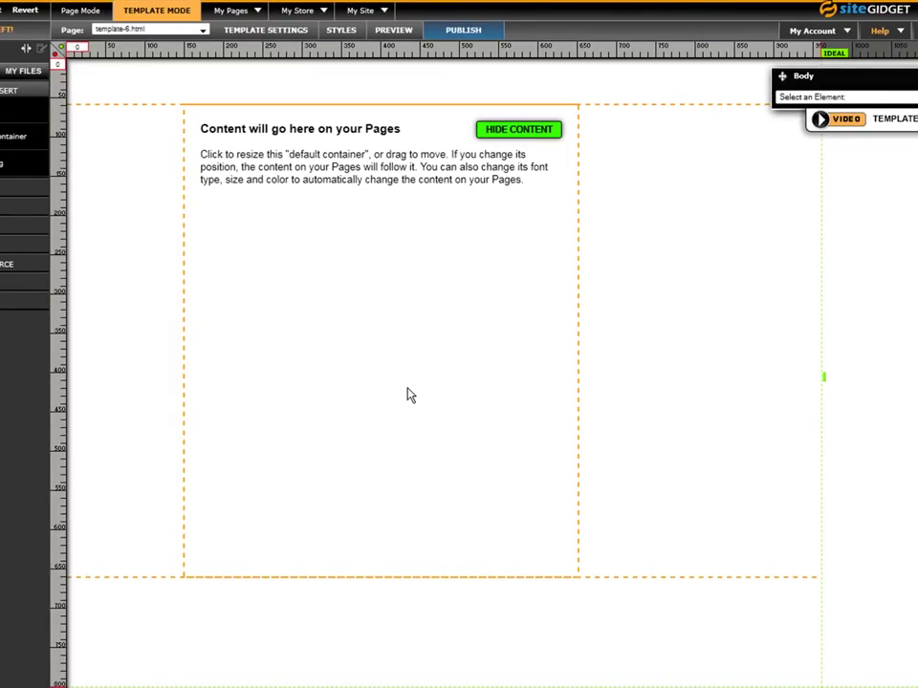
# Move and widen the default content container so it starts at about 48 px across and 132 px down, and hide the content
pyautogui.moveTo(359, 343); pyautogui.dragTo(443, 296)
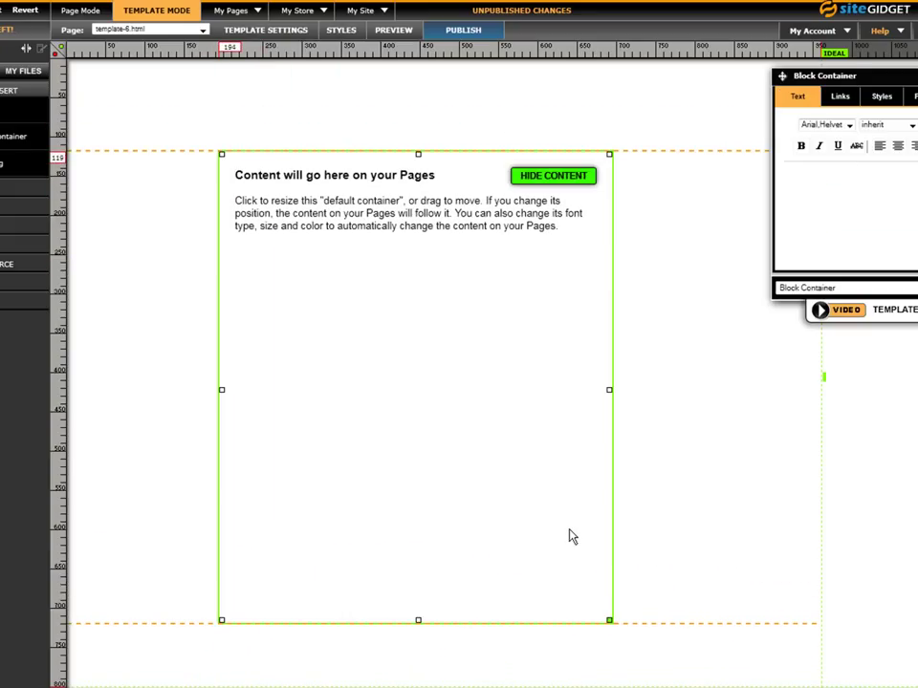
pyautogui.moveTo(508, 374); pyautogui.dragTo(526, 385)
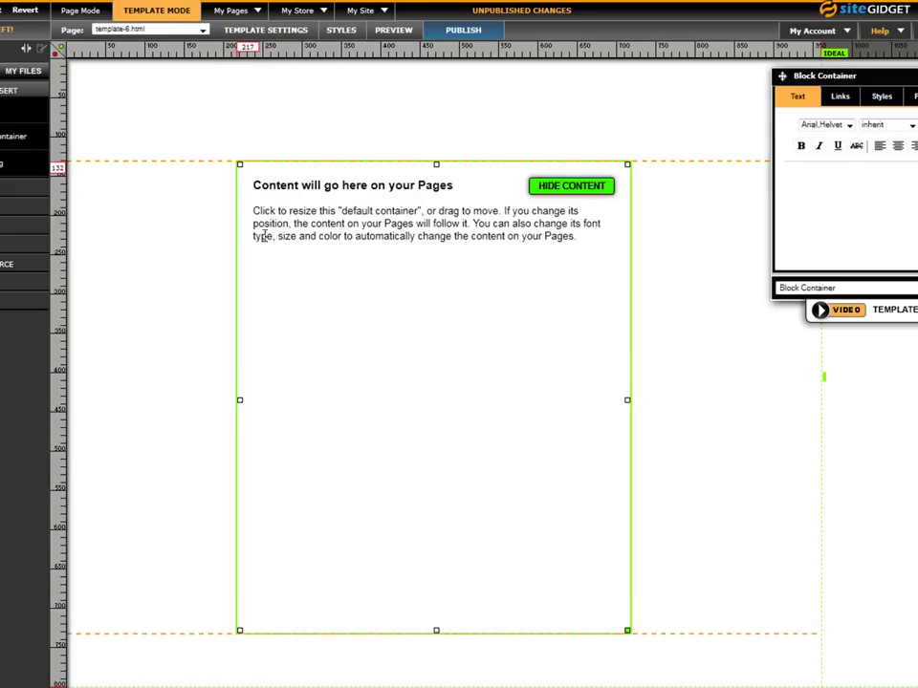
pyautogui.moveTo(241, 403); pyautogui.dragTo(106, 400)
pyautogui.moveTo(626, 400); pyautogui.dragTo(588, 399)
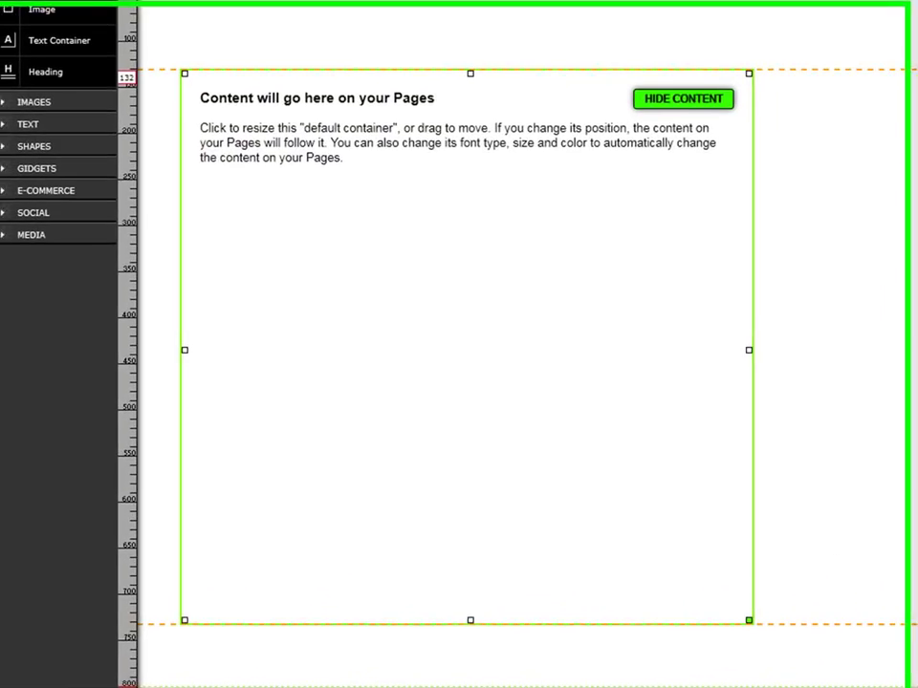
pyautogui.click(687, 91)
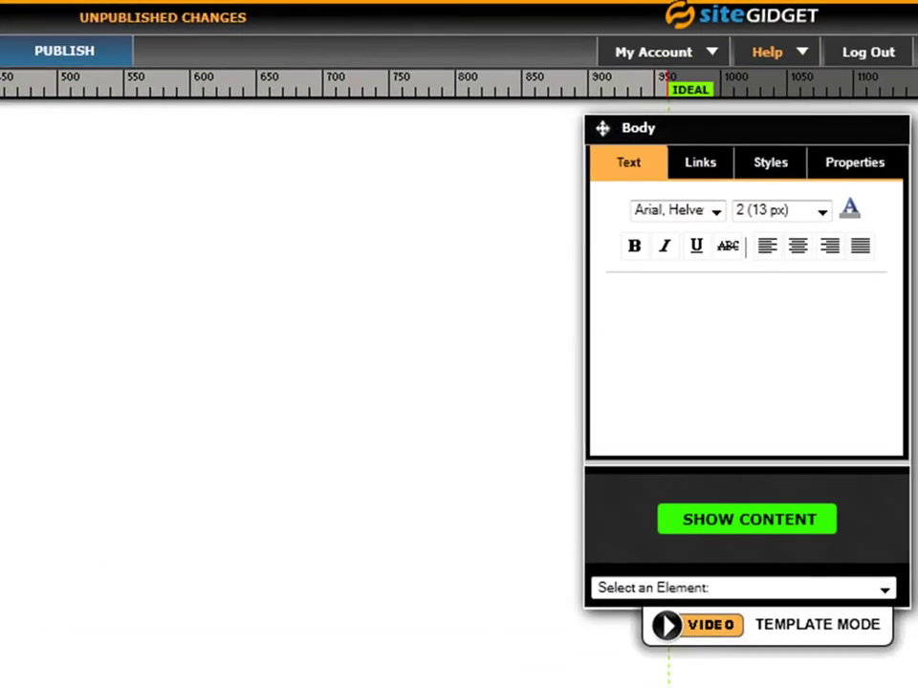
# Set the template body's background color to pale yellow #ffffe6
pyautogui.click(770, 165)
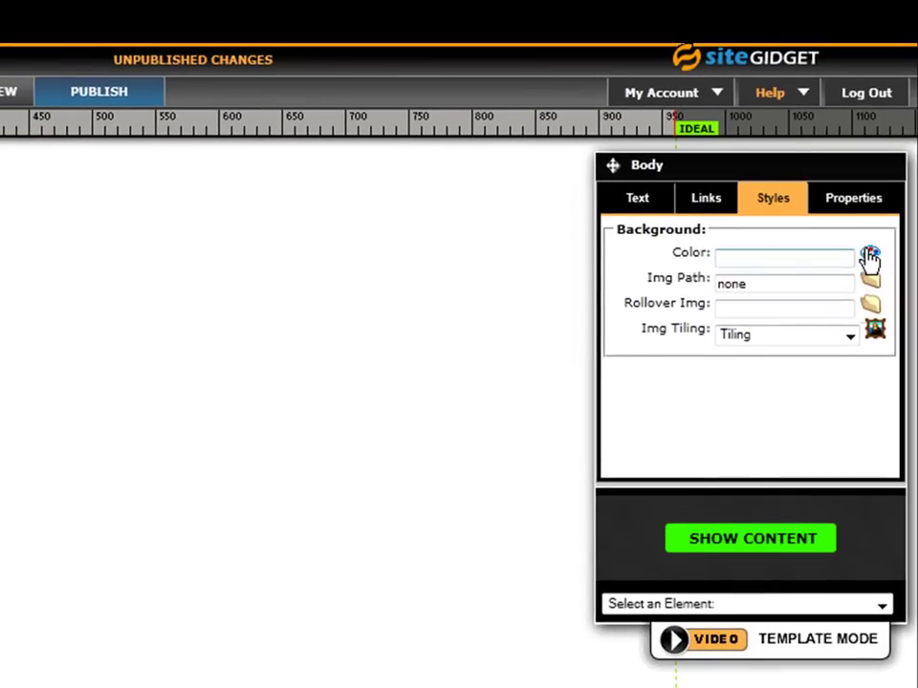
pyautogui.click(869, 256)
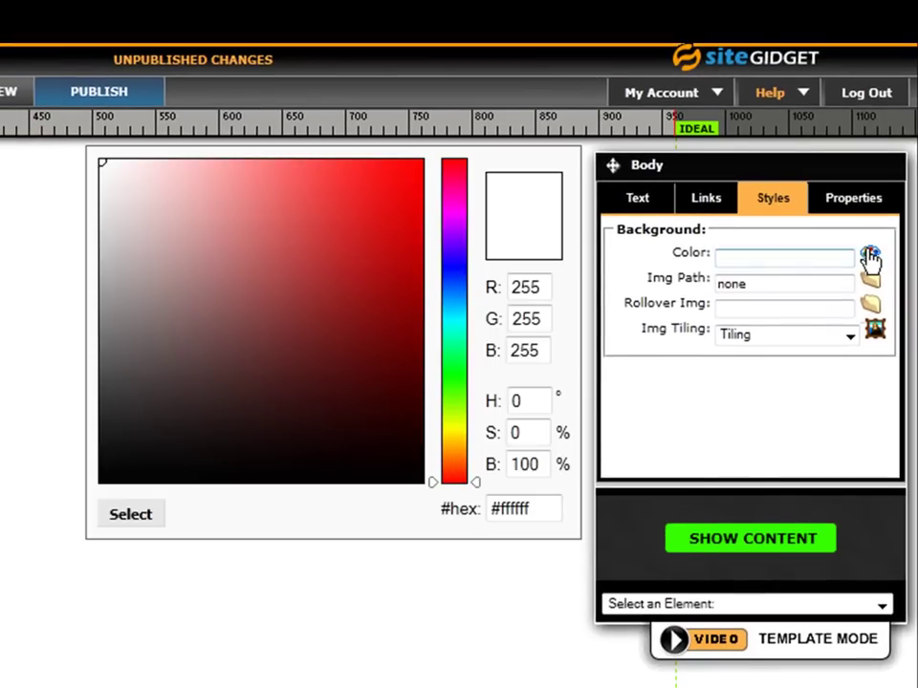
pyautogui.moveTo(202, 288)
pyautogui.mouseDown()
pyautogui.moveTo(190, 322)
pyautogui.moveTo(197, 403)
pyautogui.moveTo(381, 355)
pyautogui.moveTo(373, 214)
pyautogui.mouseUp()
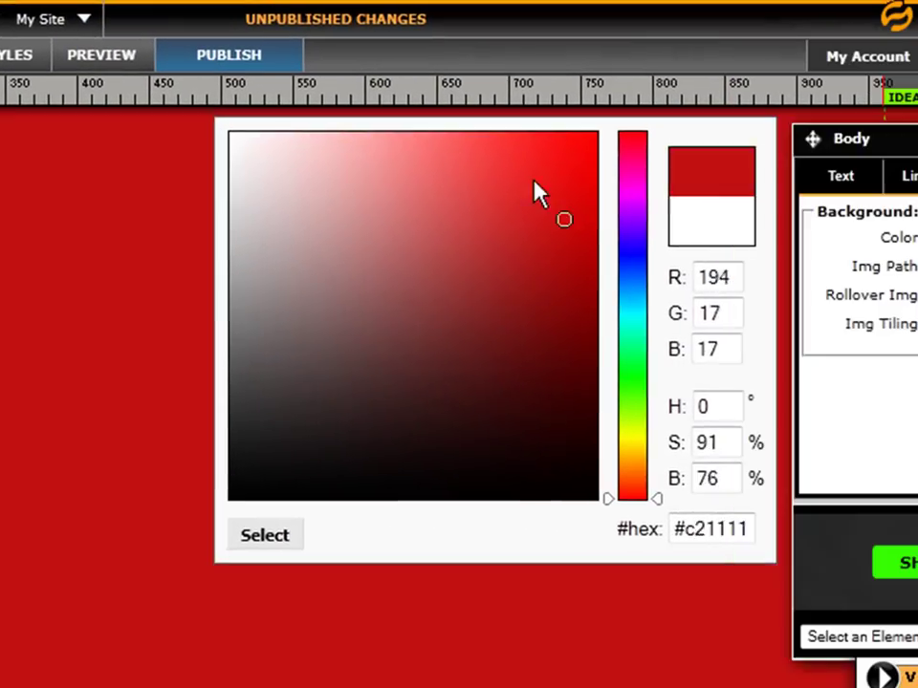
pyautogui.moveTo(538, 191)
pyautogui.mouseDown()
pyautogui.moveTo(267, 226)
pyautogui.moveTo(432, 254)
pyautogui.moveTo(584, 156)
pyautogui.moveTo(600, 172)
pyautogui.moveTo(360, 105)
pyautogui.moveTo(275, 120)
pyautogui.moveTo(294, 122)
pyautogui.mouseUp()
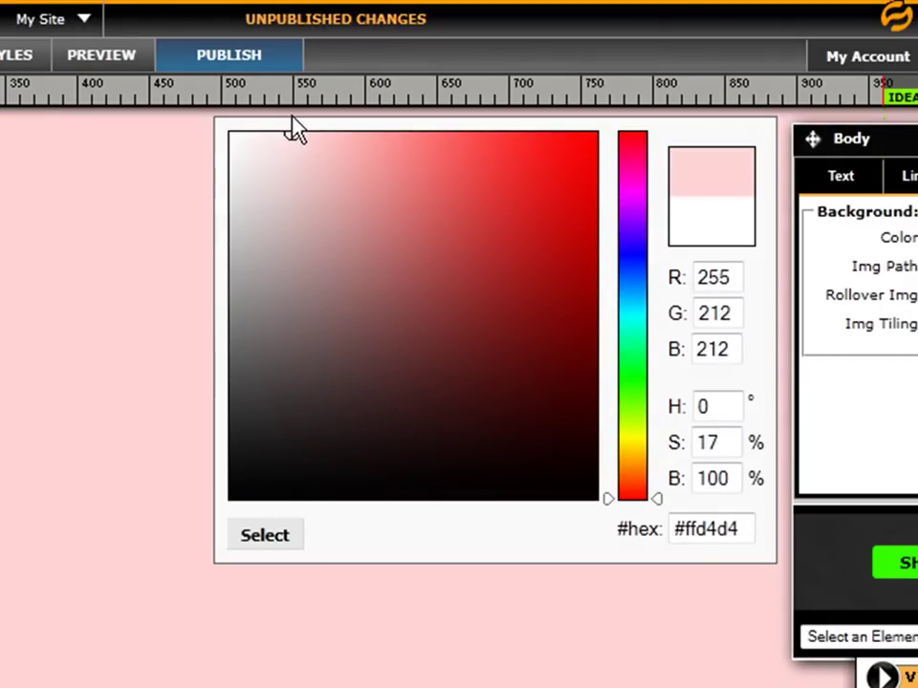
pyautogui.click(641, 446)
pyautogui.moveTo(641, 446)
pyautogui.mouseDown()
pyautogui.moveTo(643, 435)
pyautogui.moveTo(642, 445)
pyautogui.mouseUp()
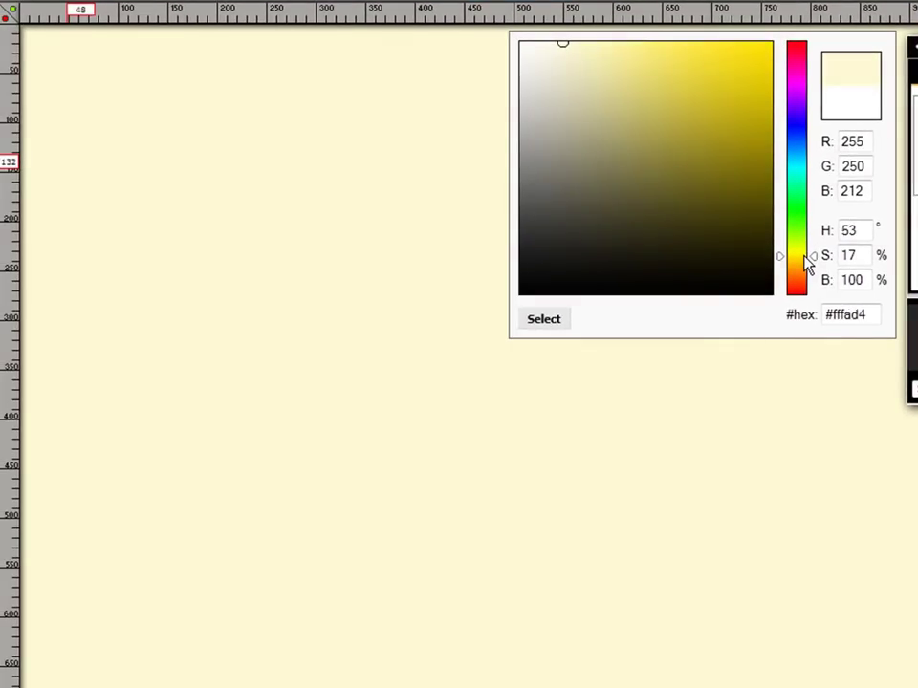
pyautogui.moveTo(808, 266); pyautogui.dragTo(809, 261)
pyautogui.moveTo(562, 48); pyautogui.dragTo(545, 41)
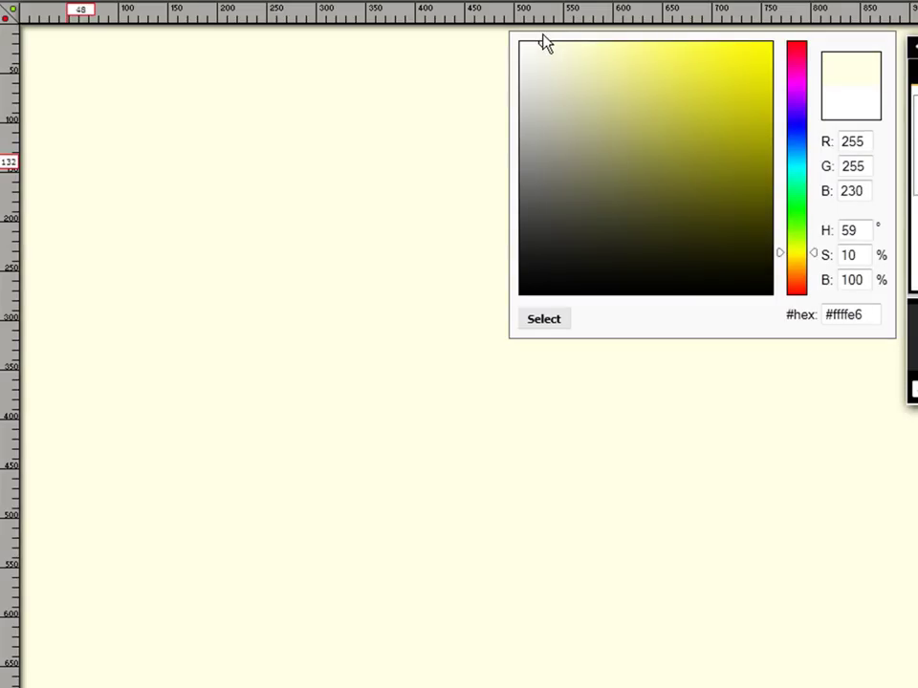
pyautogui.click(544, 320)
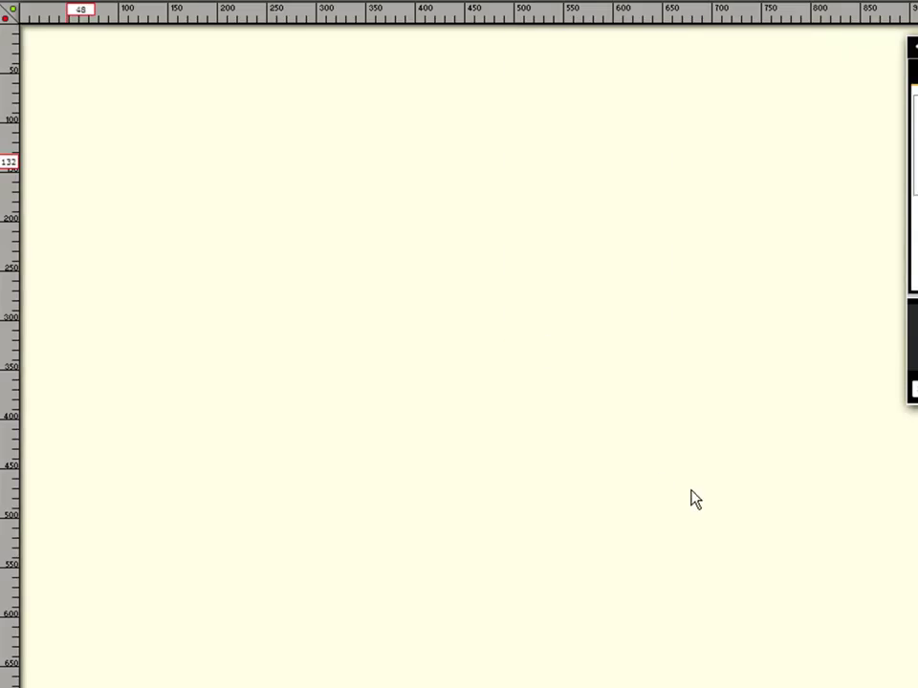
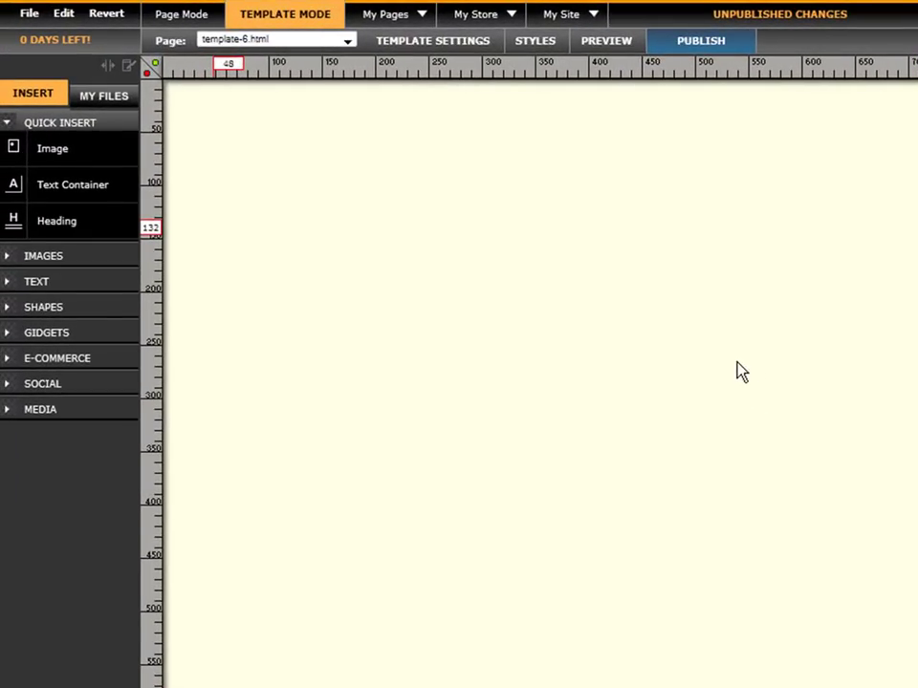
# Upload the logo image from the desktop's New folder and insert it into the template
pyautogui.click(61, 158)
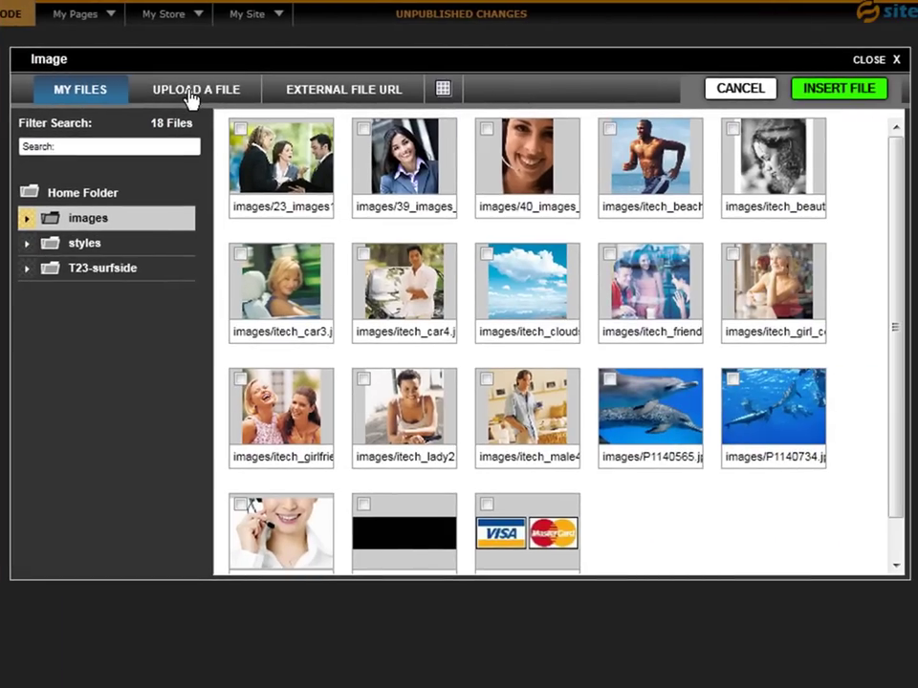
pyautogui.click(307, 89)
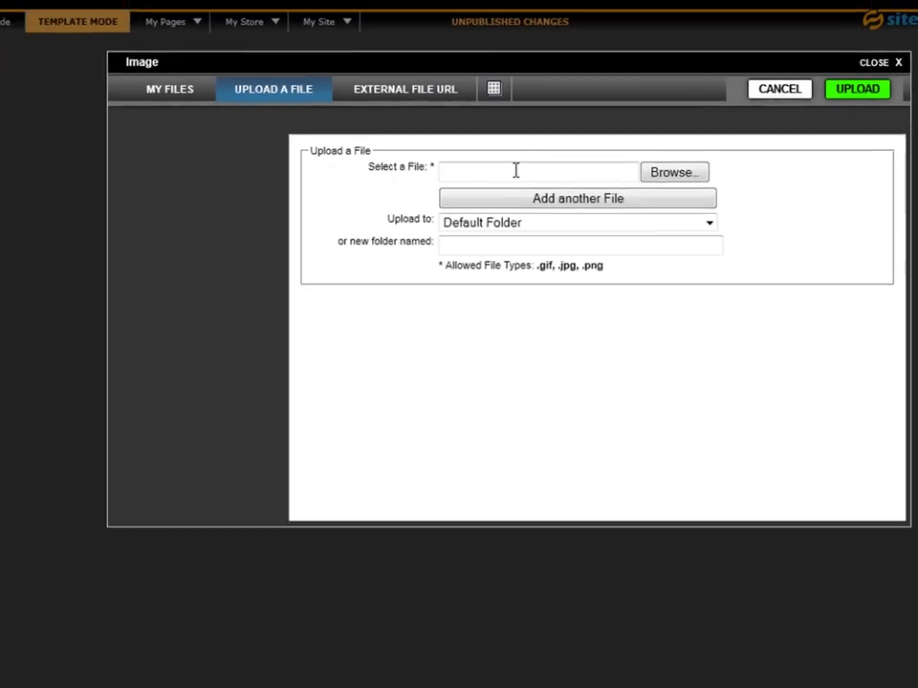
pyautogui.click(443, 184)
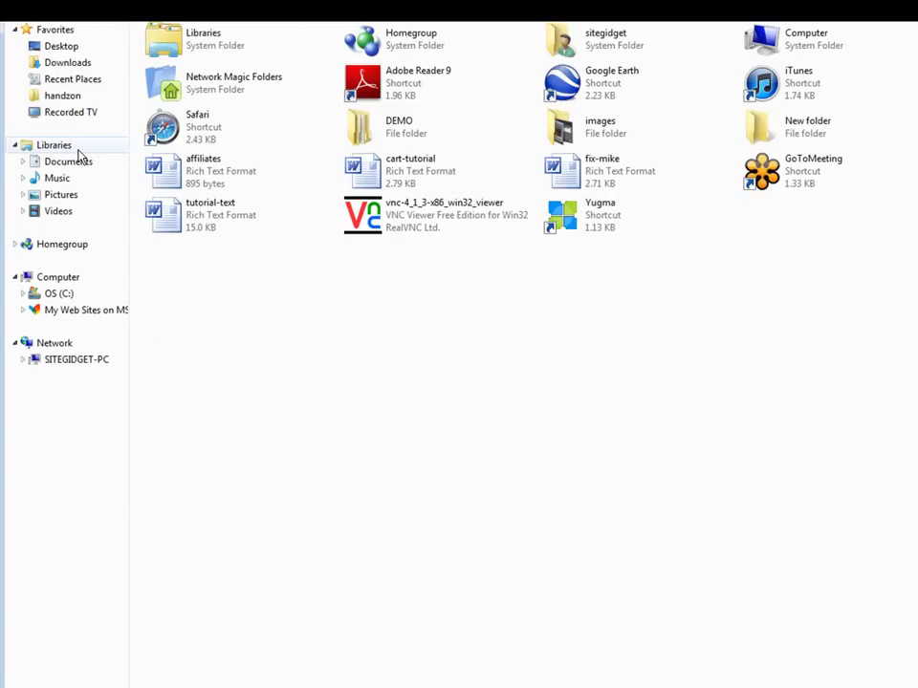
pyautogui.doubleClick(753, 130)
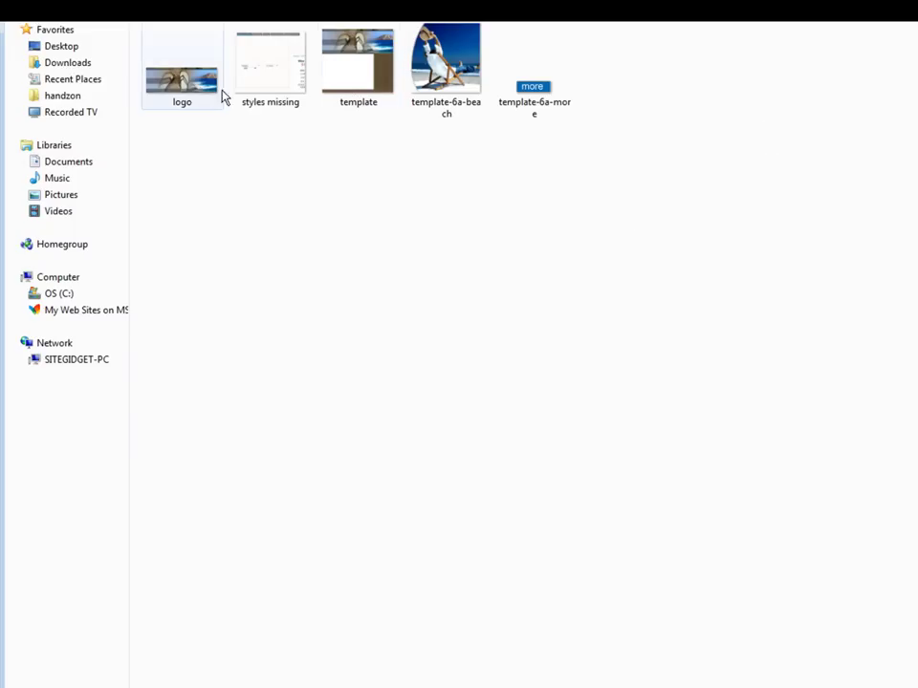
pyautogui.doubleClick(182, 80)
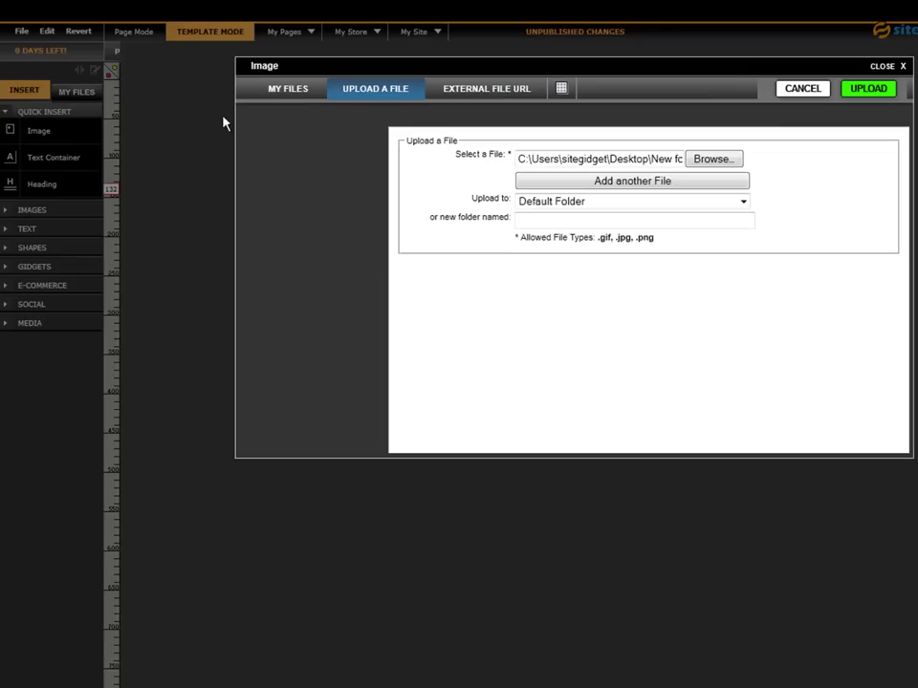
pyautogui.click(866, 92)
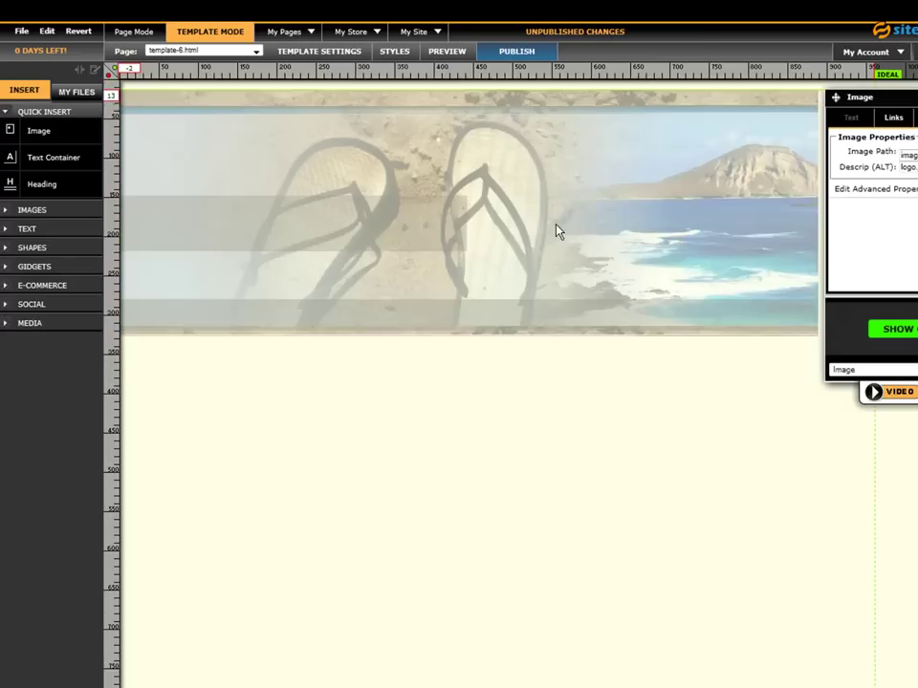
# Align the logo image with the template's upper-left corner and shift the floating palette clear of it
pyautogui.moveTo(557, 230); pyautogui.dragTo(557, 184)
pyautogui.moveTo(889, 96); pyautogui.dragTo(902, 95)
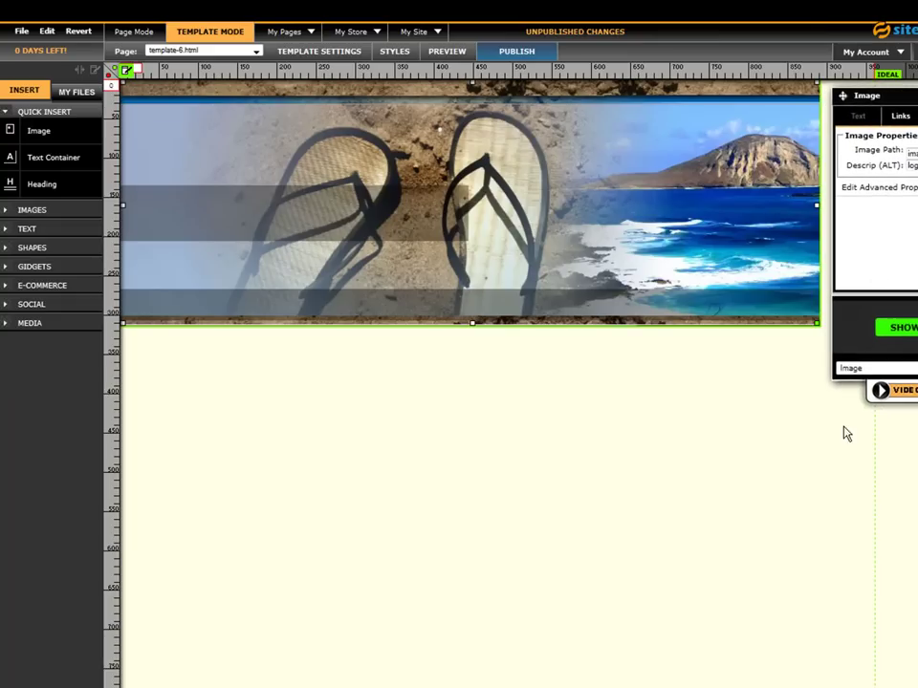
pyautogui.click(846, 502)
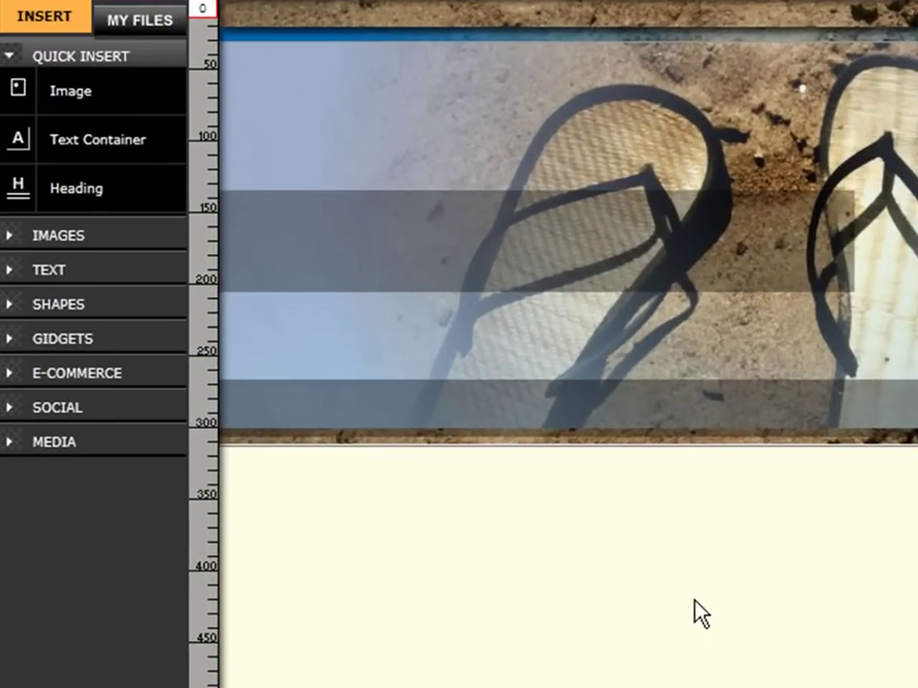
# Insert a rectangle about 300 px square below the header image, at about 97 px across and 326 px down
pyautogui.click(46, 308)
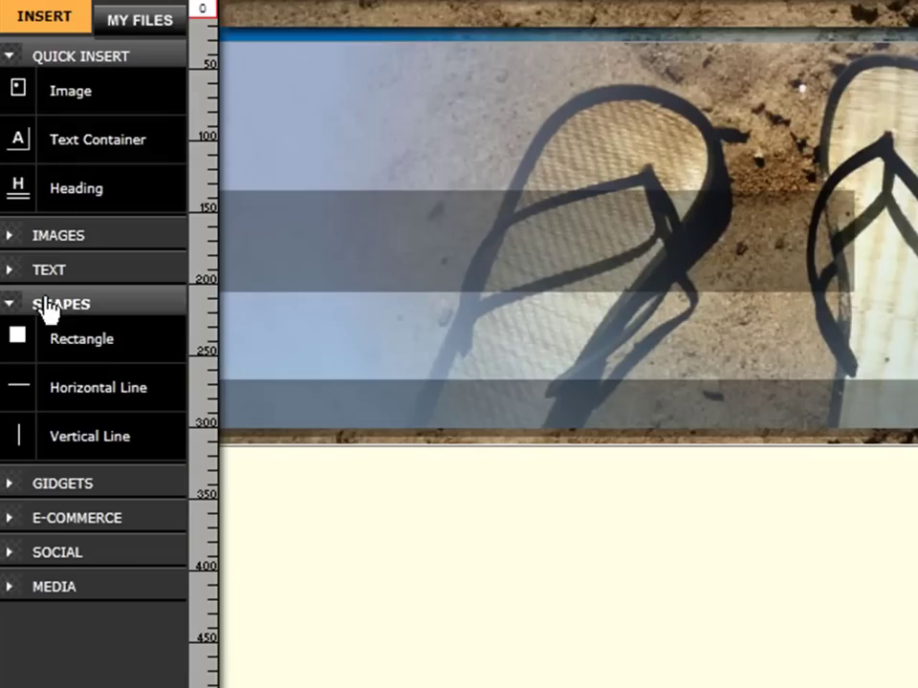
pyautogui.click(63, 350)
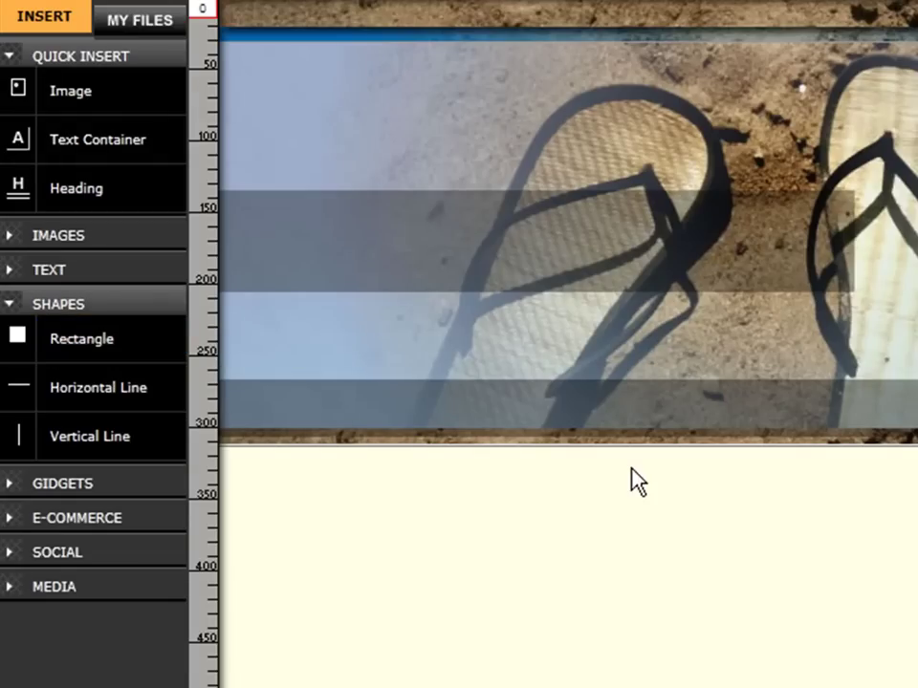
pyautogui.moveTo(443, 127); pyautogui.dragTo(602, 666)
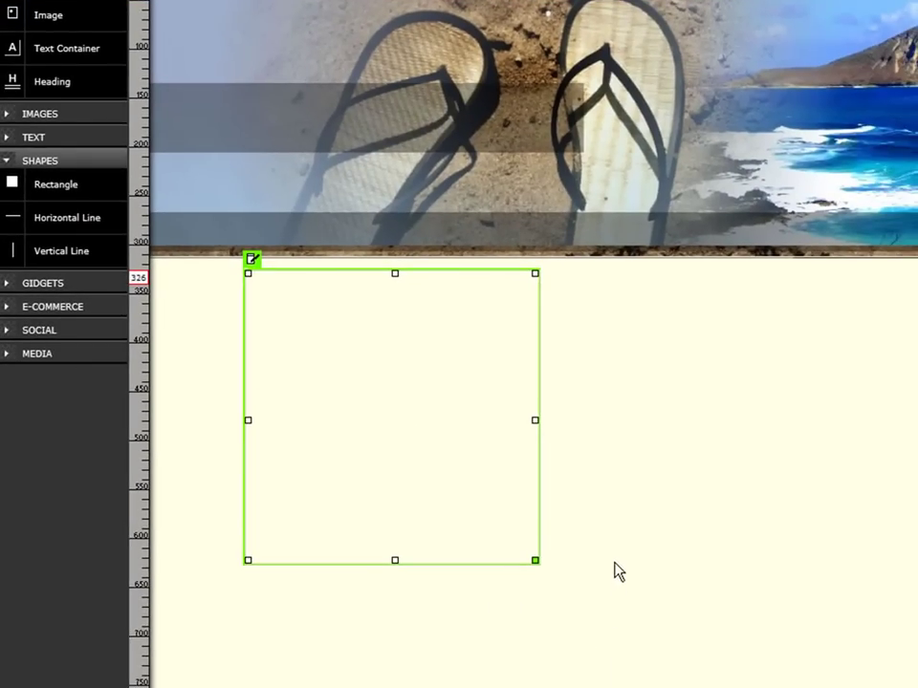
pyautogui.click(629, 602)
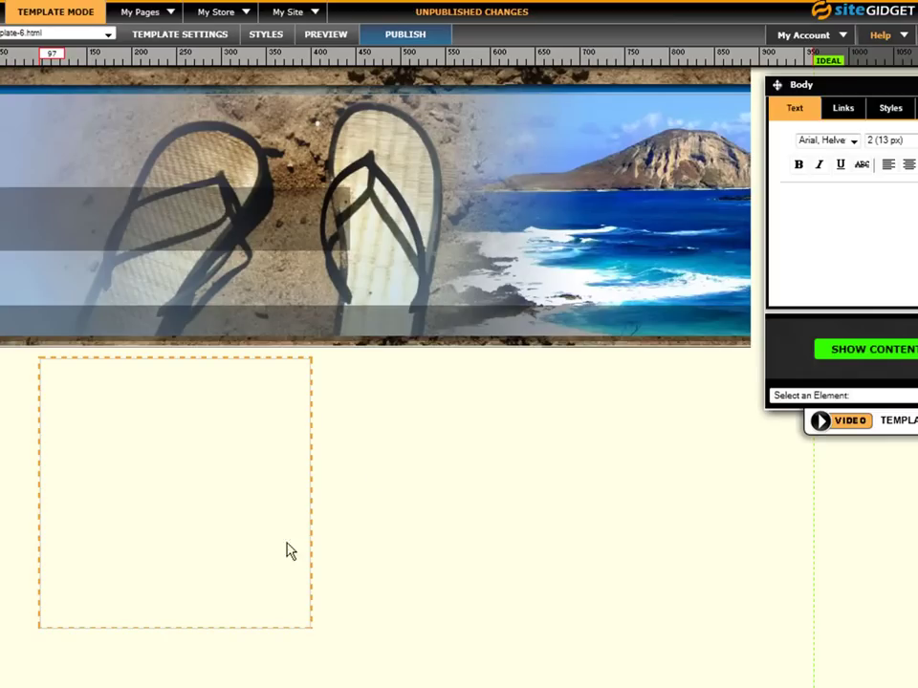
# Set the rectangle's background color to white, #ffffff
pyautogui.click(193, 485)
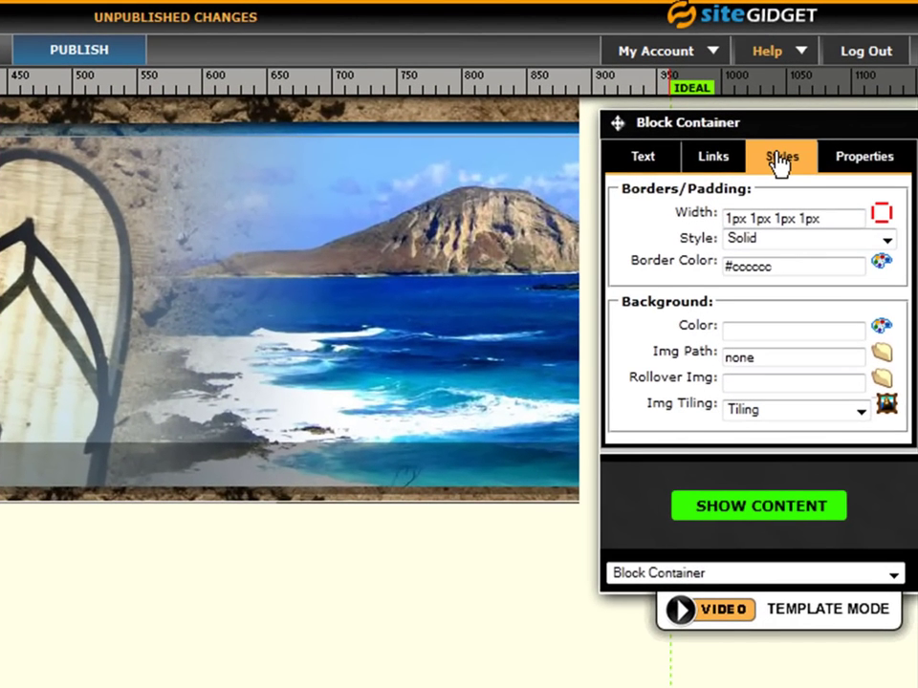
pyautogui.click(881, 330)
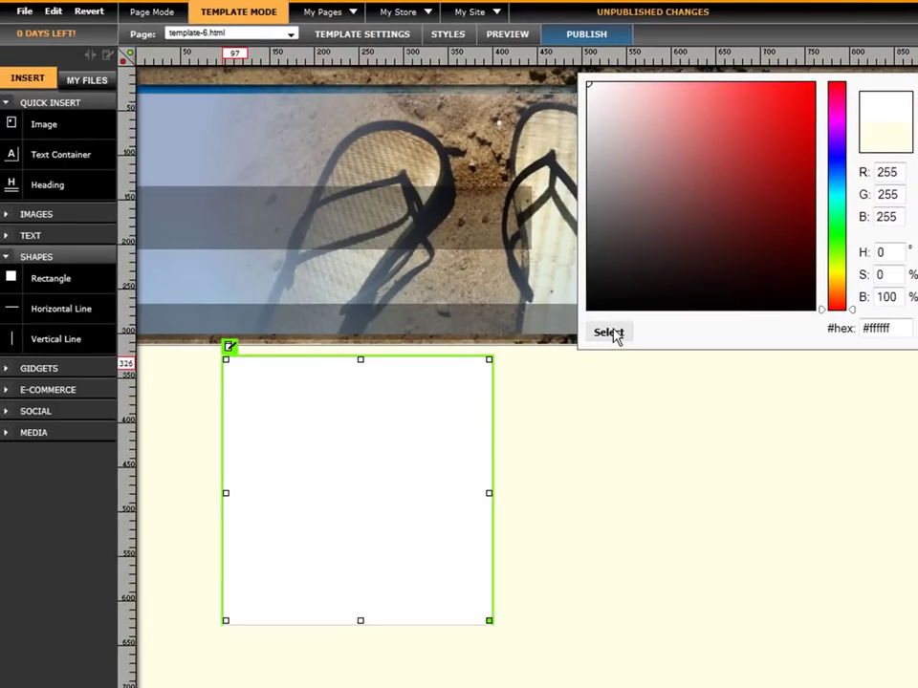
pyautogui.click(555, 350)
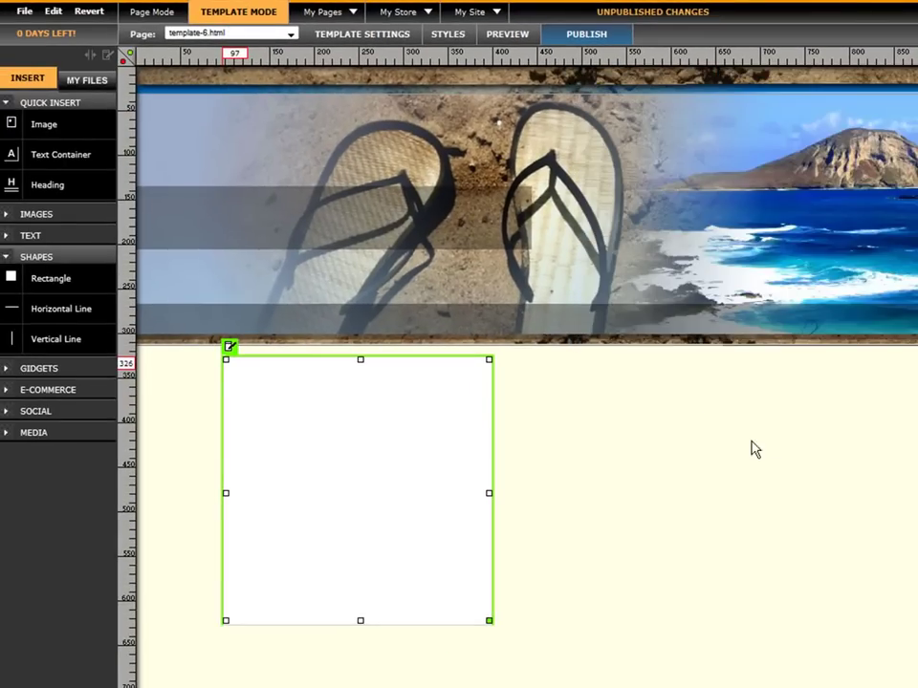
# Move the white rectangle to about 4, 314 px and stretch it across the header image's width, down to about 800 px
pyautogui.moveTo(391, 455); pyautogui.dragTo(306, 438)
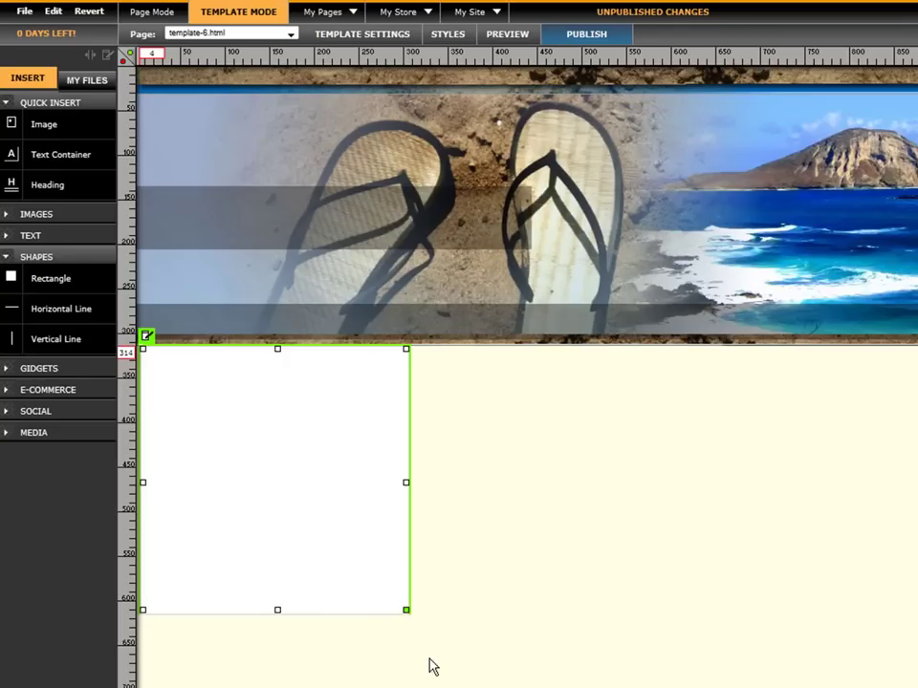
pyautogui.moveTo(406, 609); pyautogui.dragTo(917, 687)
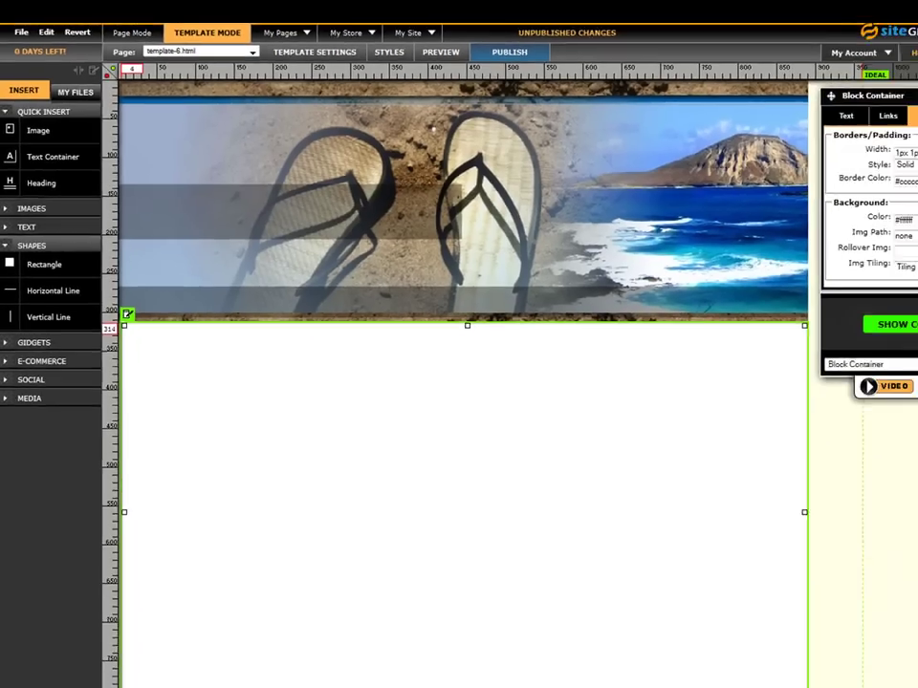
pyautogui.click(740, 684)
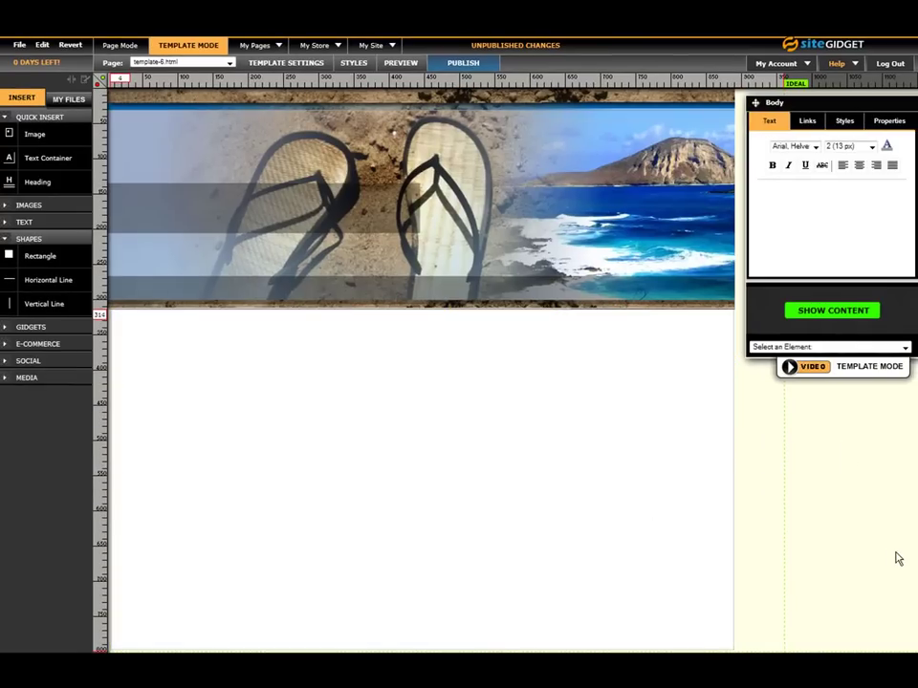
pyautogui.click(545, 410)
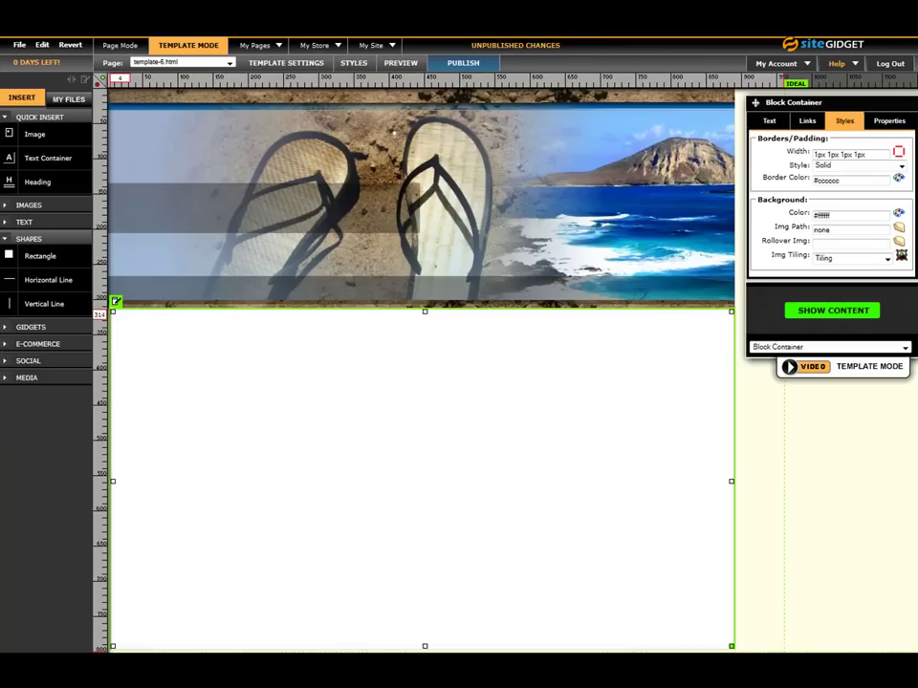
# Choose the template-6a-beach picture as the first image file to upload
pyautogui.click(491, 504)
pyautogui.click(403, 570)
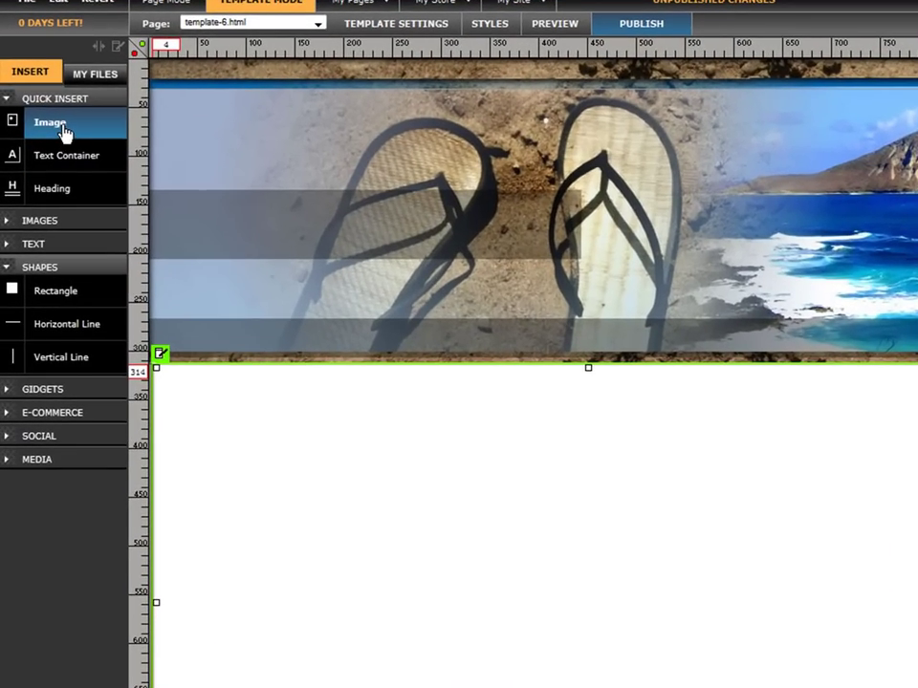
pyautogui.click(38, 136)
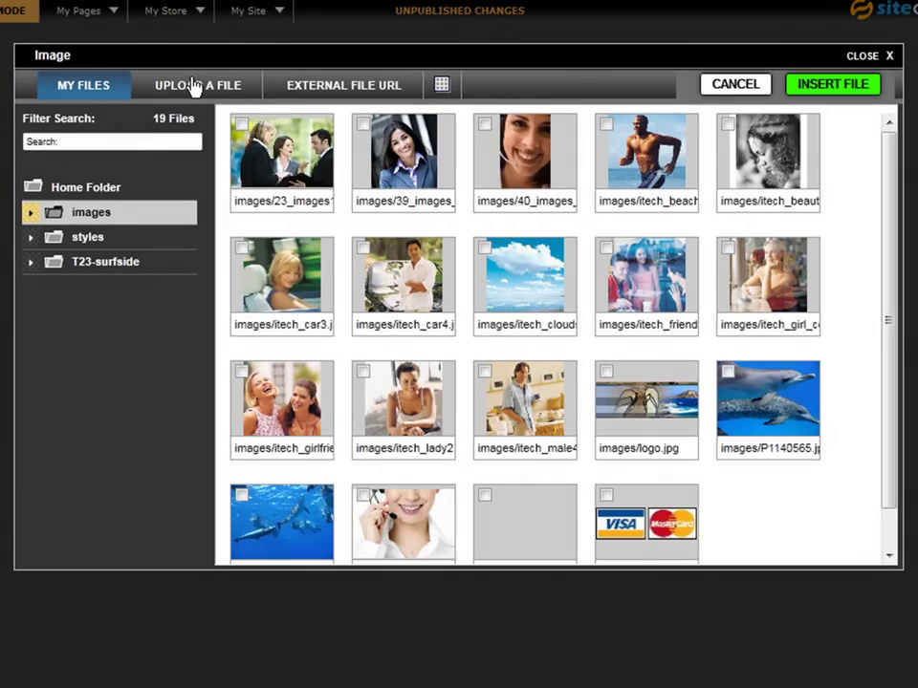
pyautogui.click(447, 70)
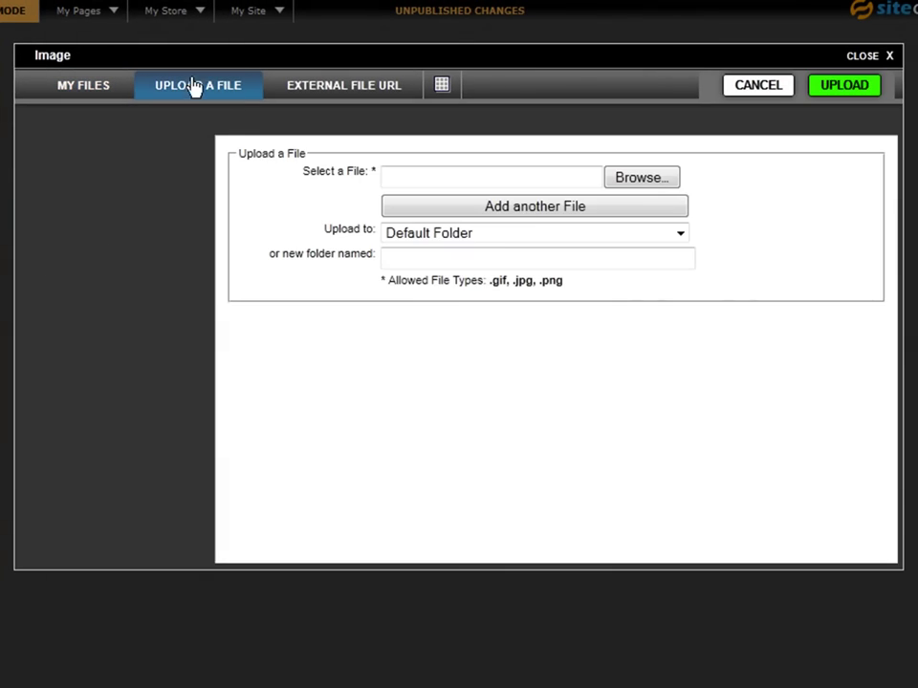
pyautogui.click(496, 177)
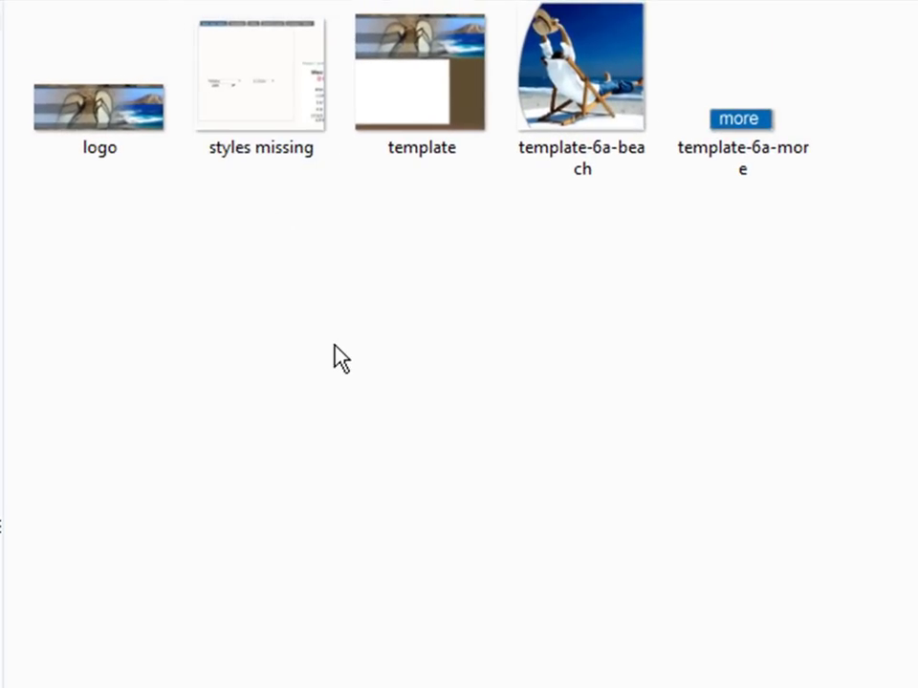
pyautogui.click(585, 100)
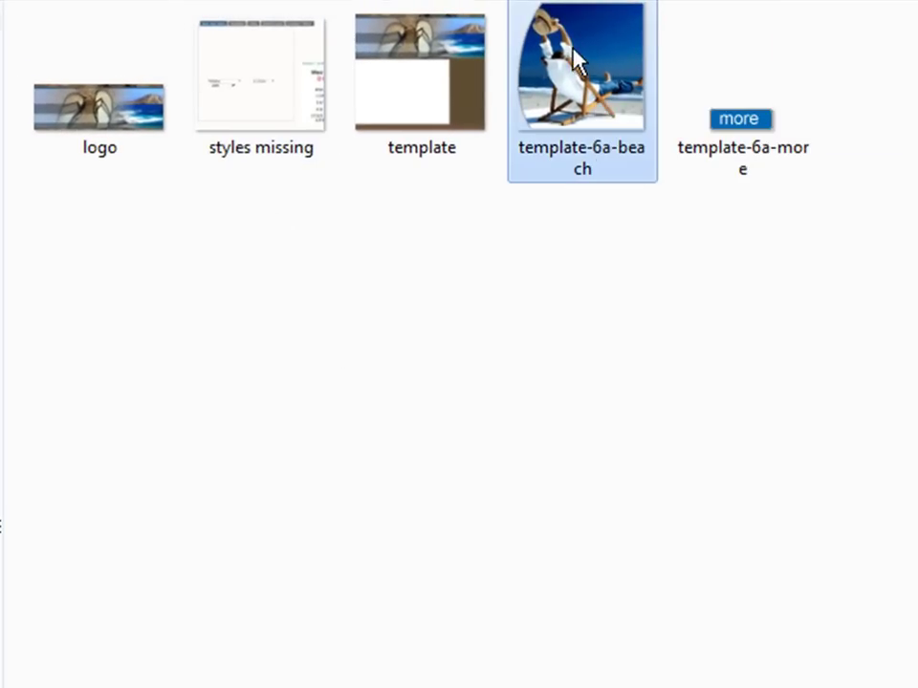
pyautogui.doubleClick(612, 156)
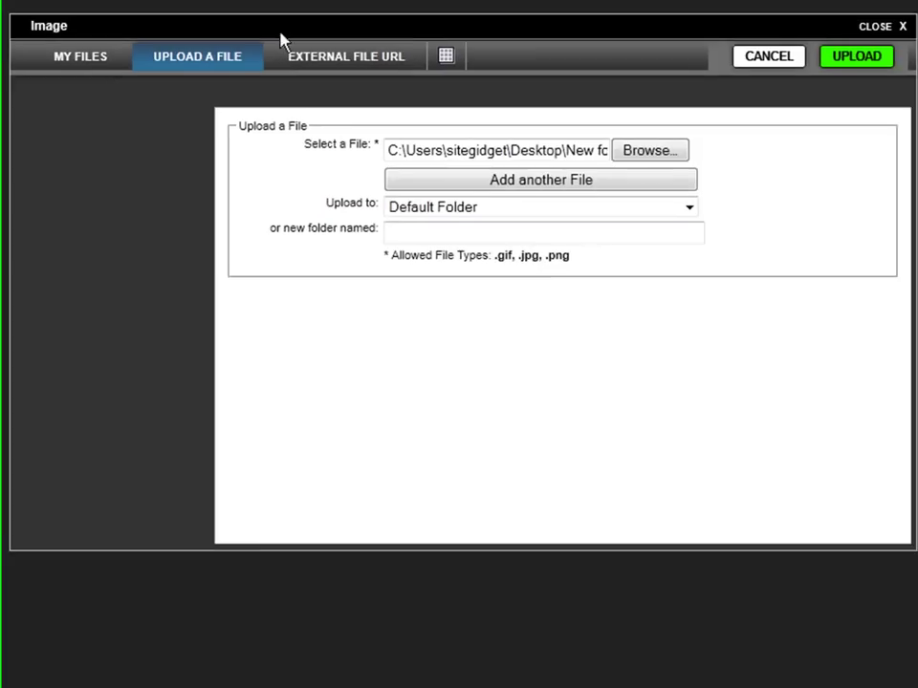
# Add template-6a-more as a second file and upload both images to the default folder, inserting them into the template
pyautogui.click(517, 179)
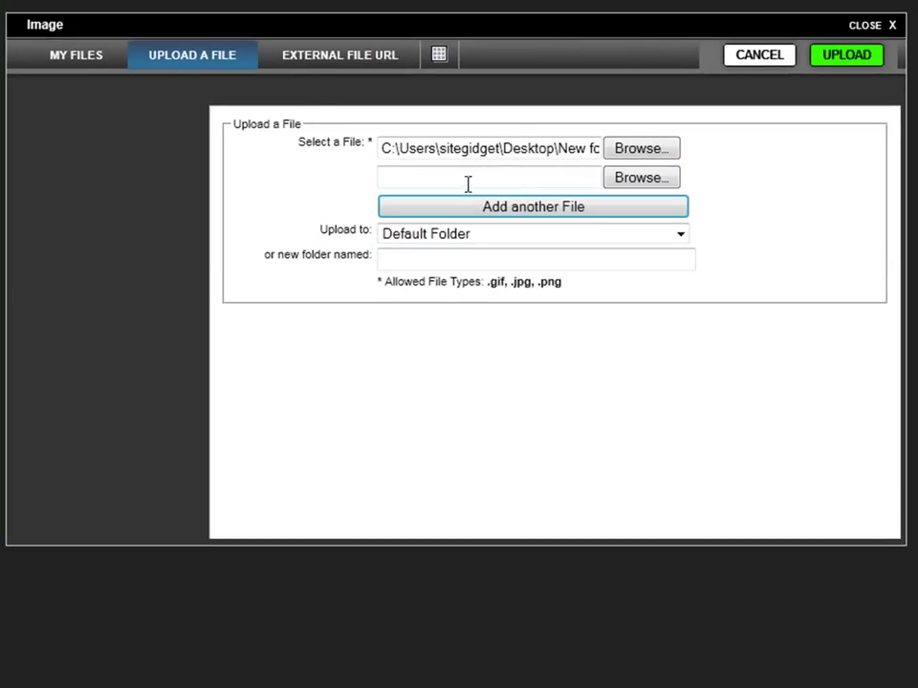
pyautogui.click(488, 177)
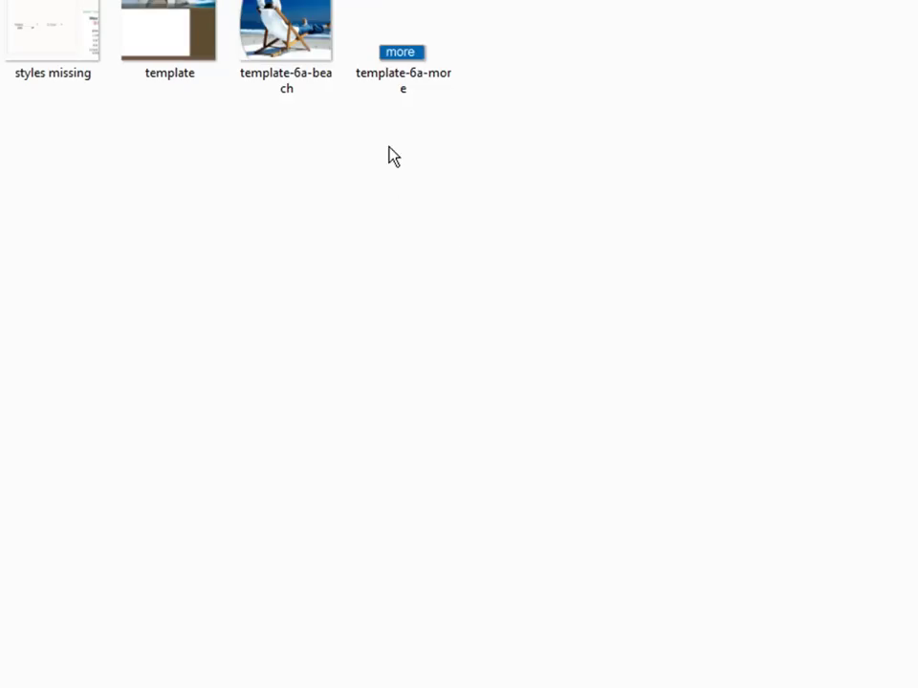
pyautogui.doubleClick(401, 60)
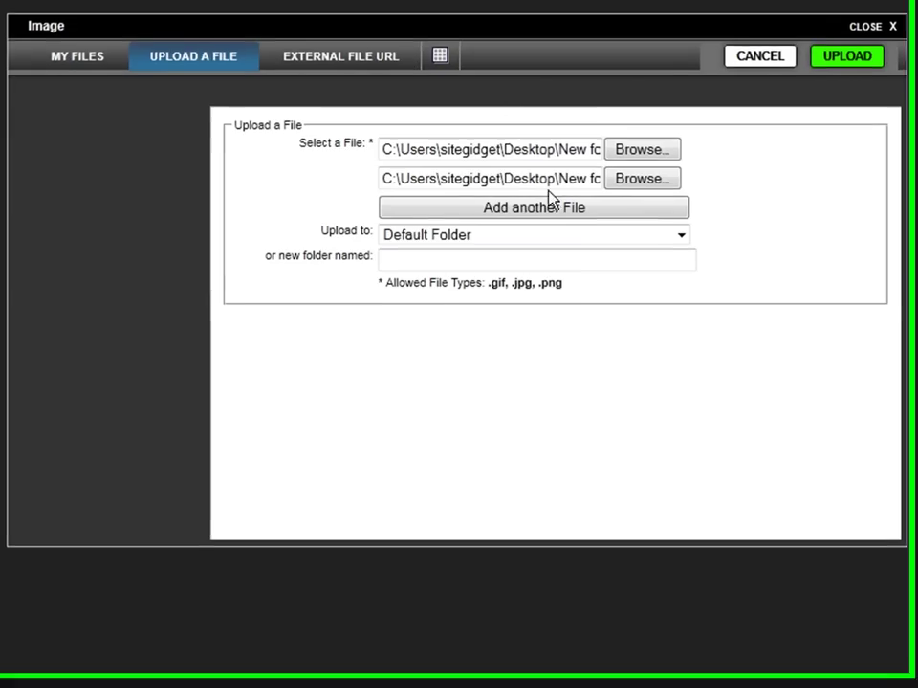
pyautogui.click(854, 90)
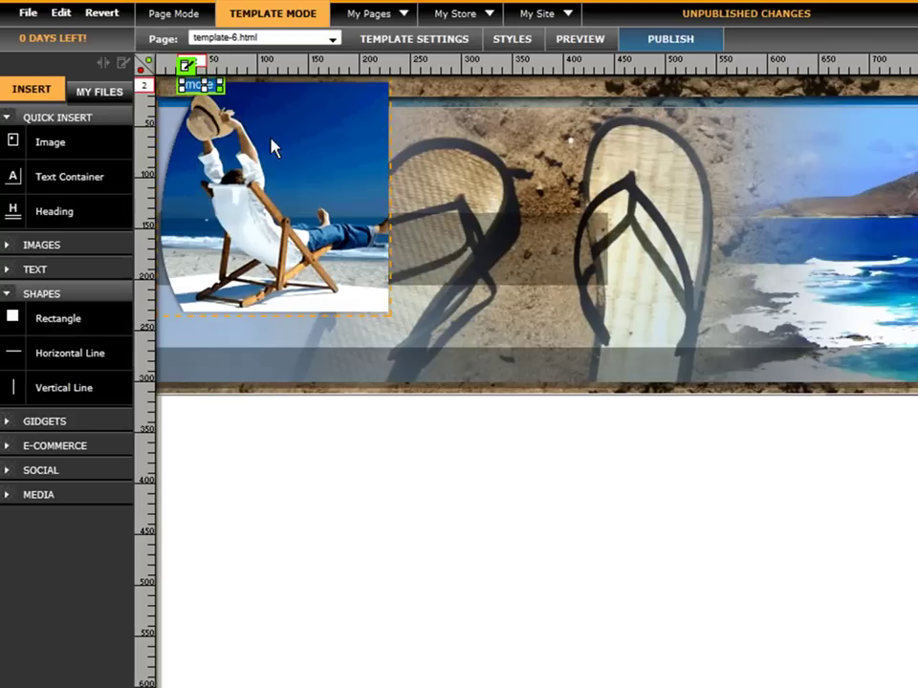
# Move the beach chair image to about 658, 313 px below the header and the more button near the white area's lower-right corner
pyautogui.moveTo(280, 172); pyautogui.dragTo(916, 483)
pyautogui.moveTo(860, 445); pyautogui.dragTo(850, 441)
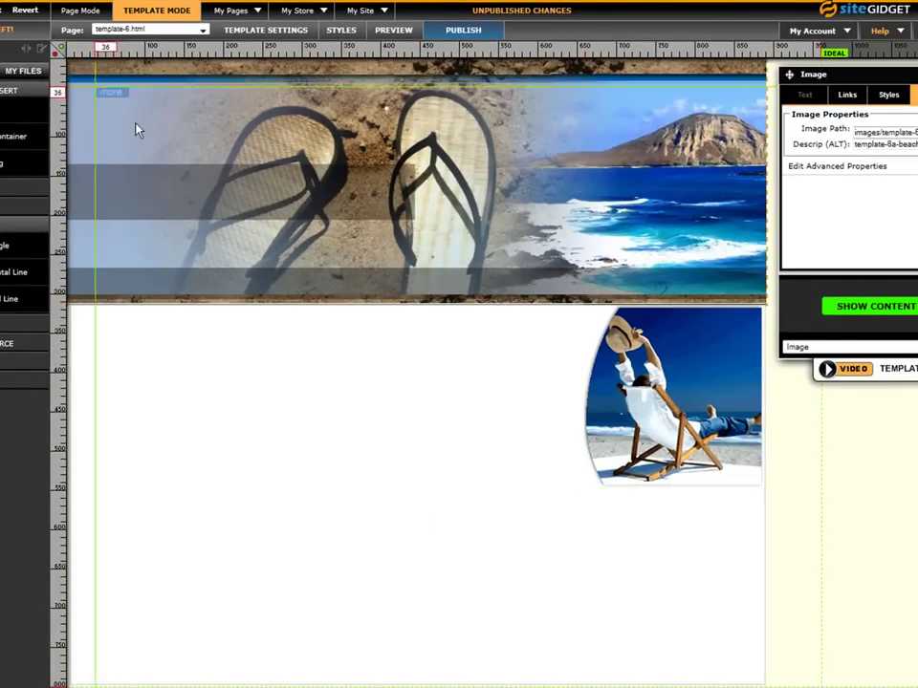
pyautogui.moveTo(136, 129); pyautogui.dragTo(717, 665)
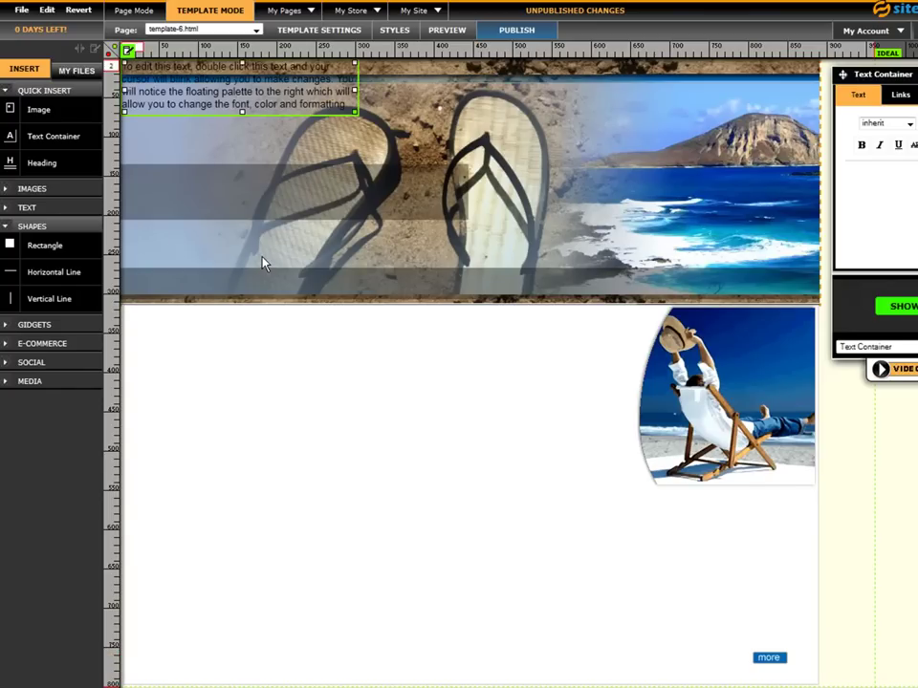
# Insert a text container and fit it below the beach chair image, at about 677, 559 px
pyautogui.moveTo(268, 101); pyautogui.dragTo(714, 596)
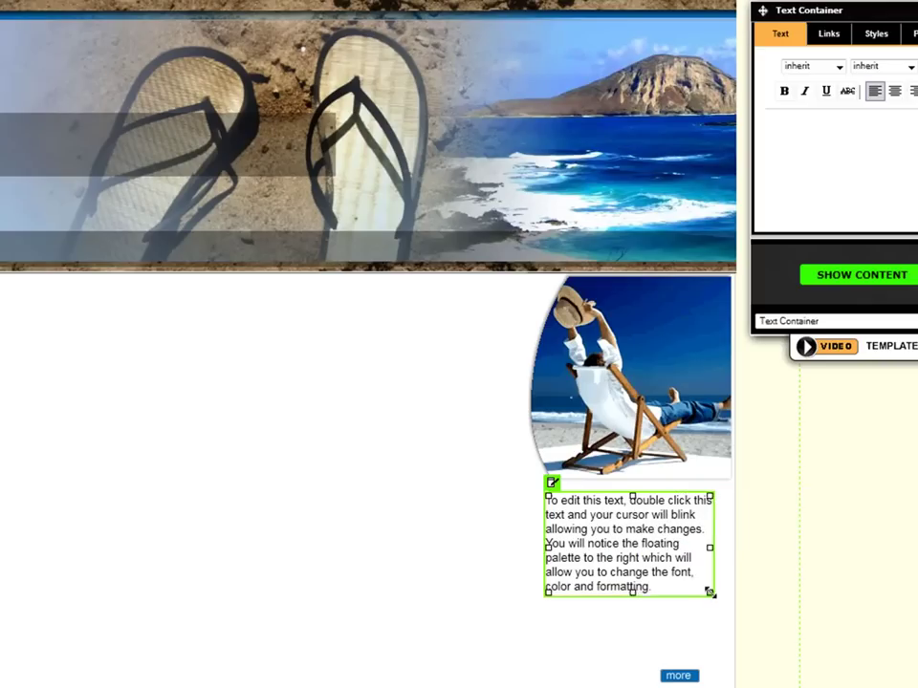
pyautogui.click(856, 504)
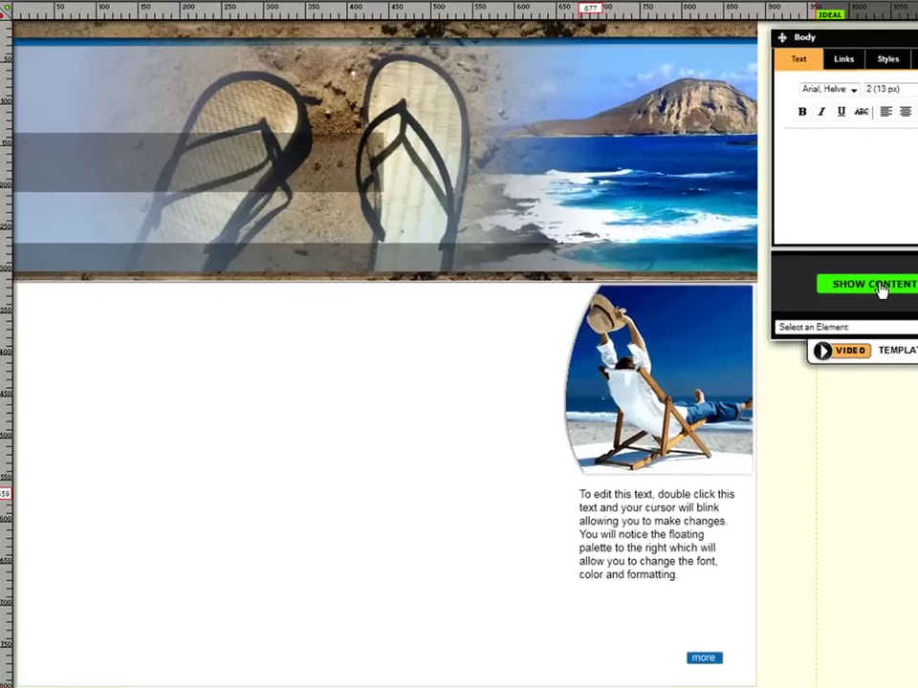
# Show the default content container, move it to about 17, 326 px and size it to fill the white area beside the beach image
pyautogui.click(782, 422)
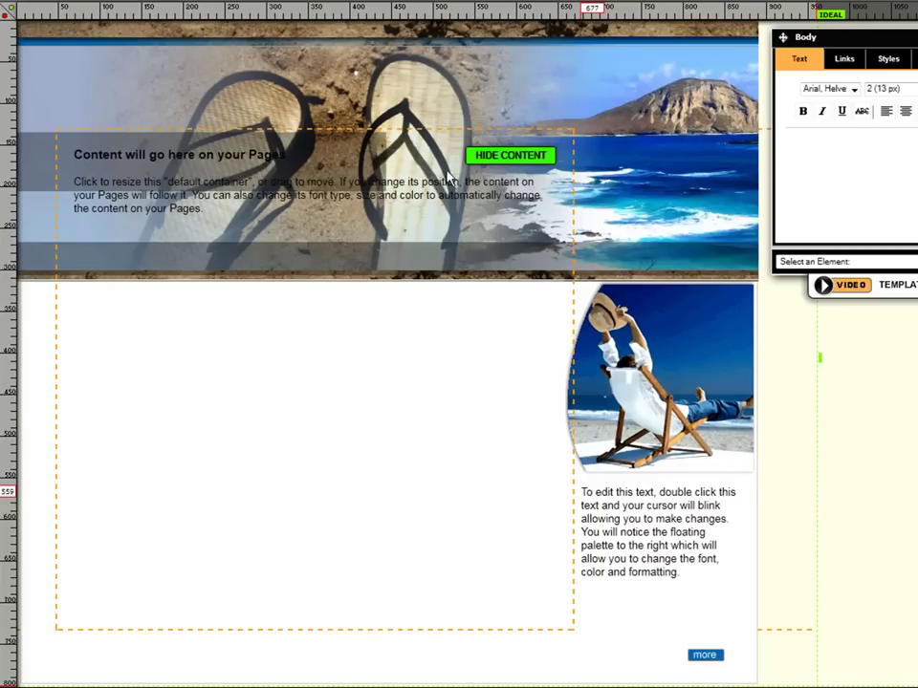
pyautogui.click(349, 158)
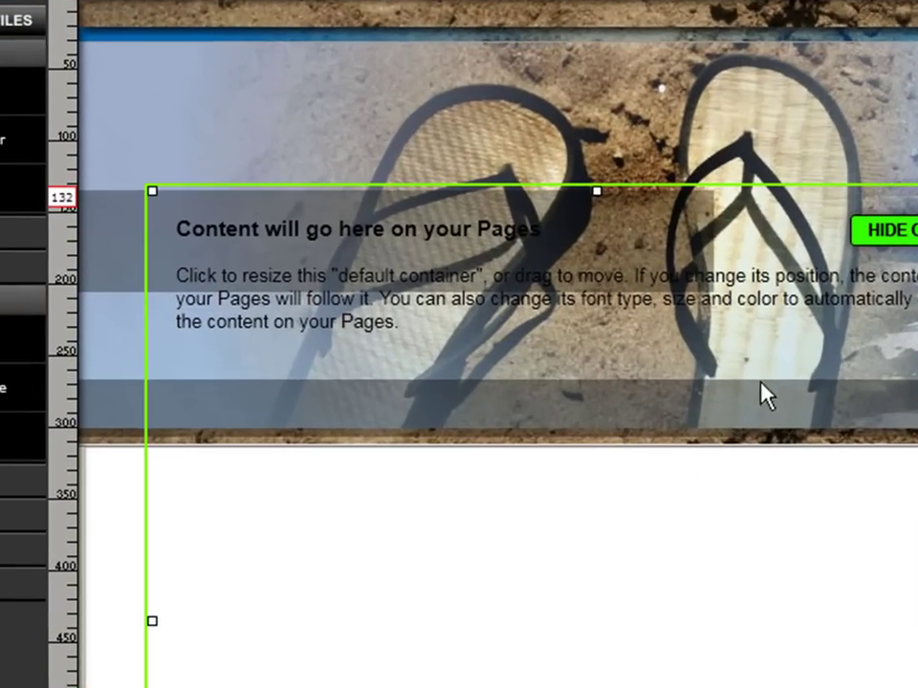
pyautogui.moveTo(597, 195); pyautogui.dragTo(584, 565)
pyautogui.moveTo(773, 617)
pyautogui.mouseDown()
pyautogui.moveTo(776, 637)
pyautogui.moveTo(782, 628)
pyautogui.mouseUp()
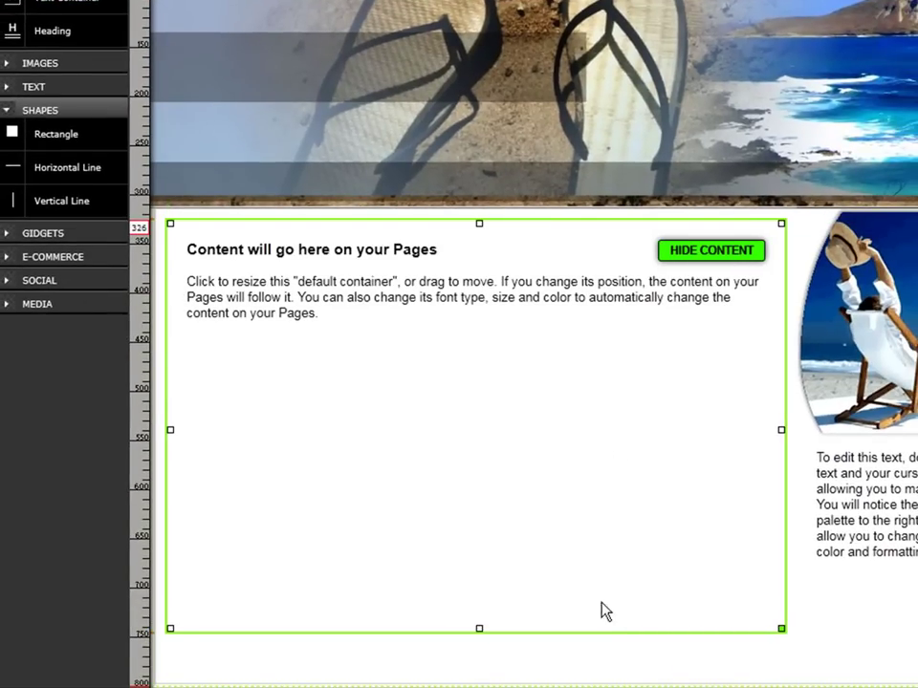
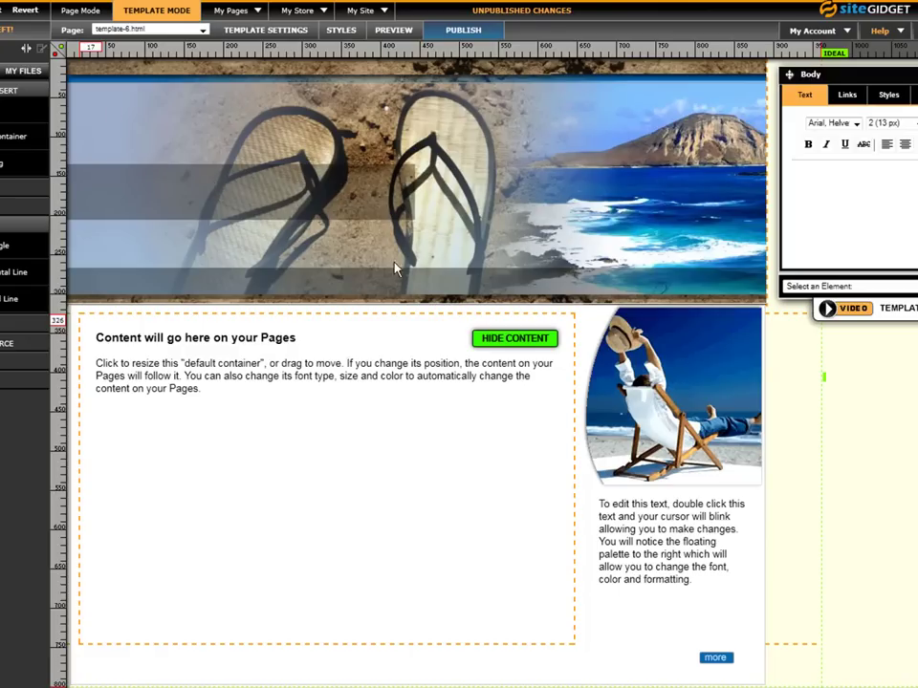
# Move the more button up to just below the sidebar text, at about 679 px down
pyautogui.click(654, 381)
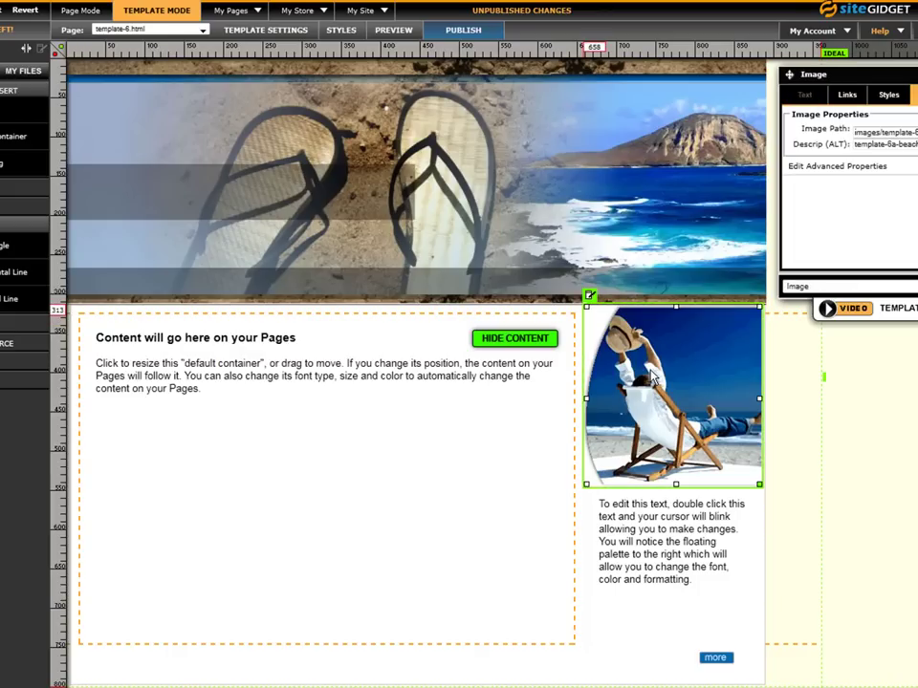
pyautogui.click(642, 526)
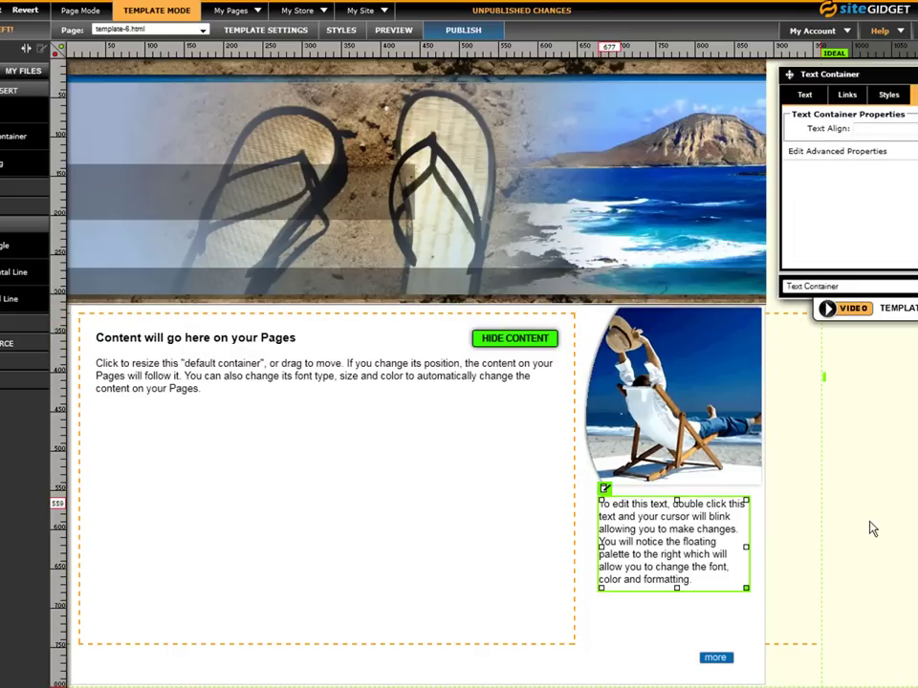
pyautogui.moveTo(717, 658); pyautogui.dragTo(721, 598)
pyautogui.click(910, 499)
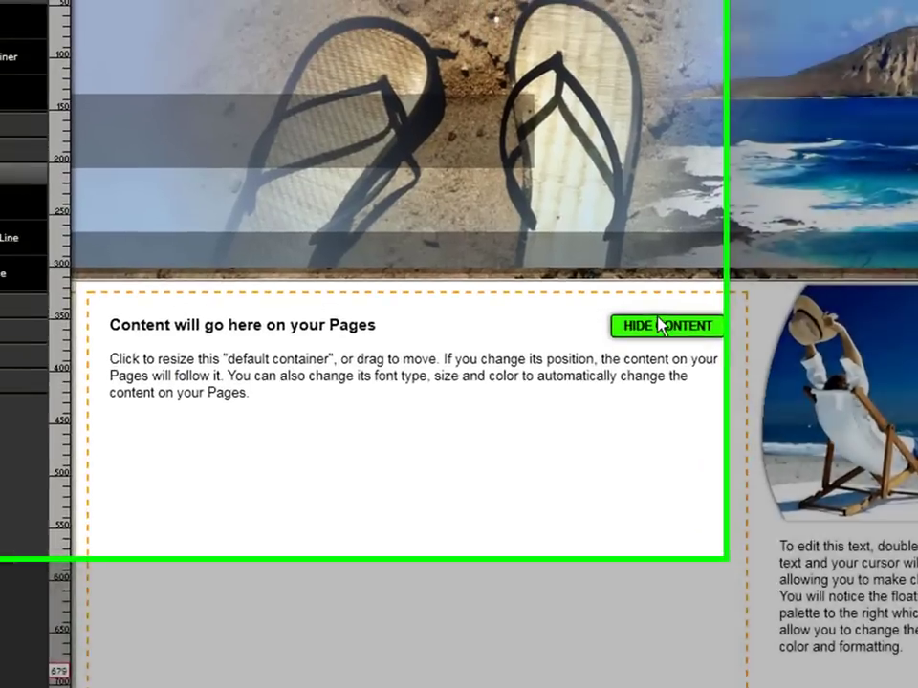
# Hide the content container, insert a rectangle and stretch it over the sidebar from about 650 px across to the white area's lower edge
pyautogui.click(658, 325)
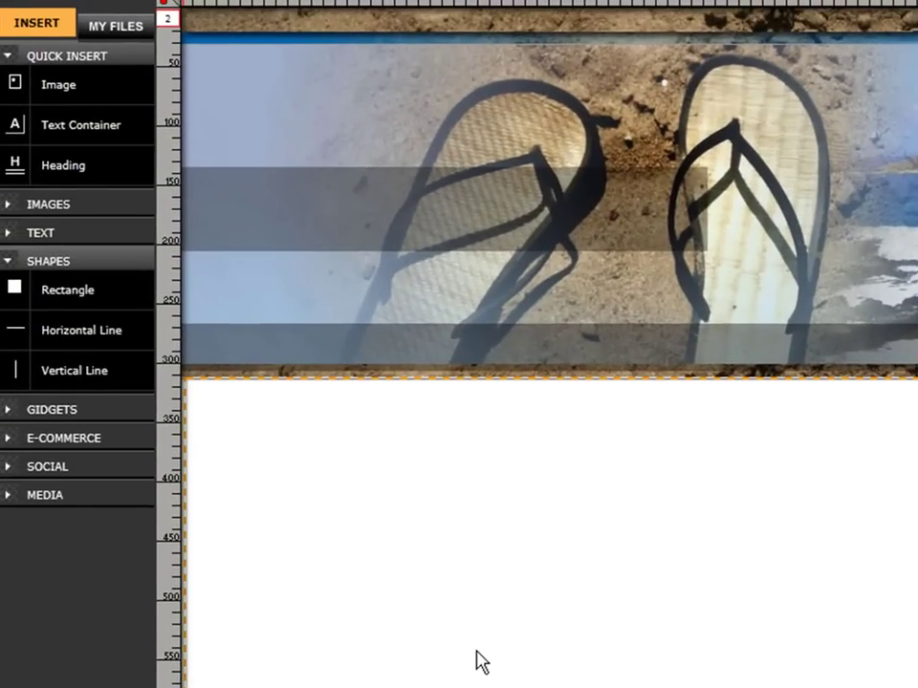
pyautogui.click(55, 298)
pyautogui.moveTo(448, 193); pyautogui.dragTo(881, 661)
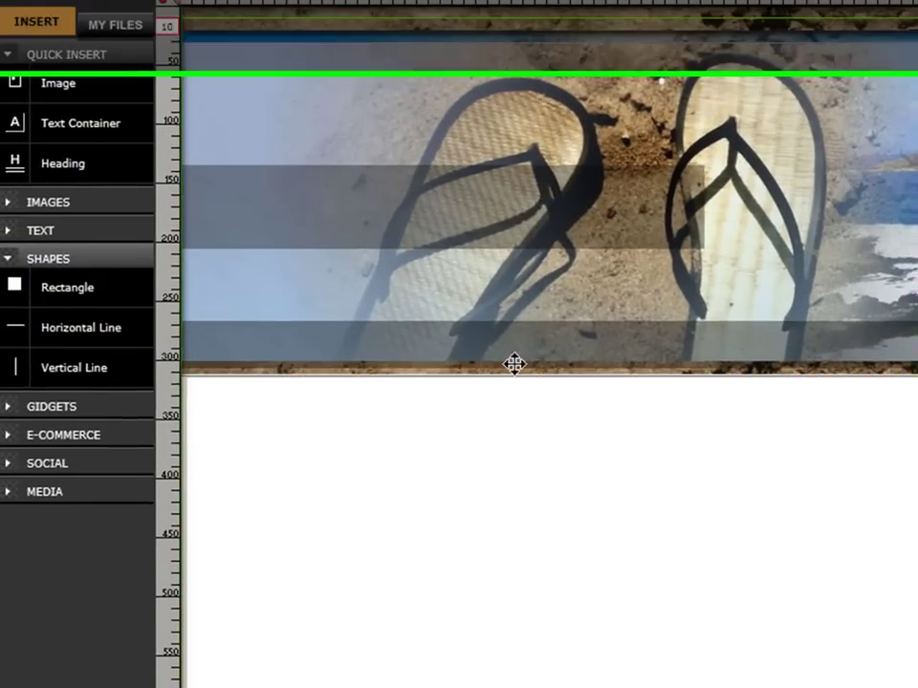
pyautogui.moveTo(715, 549); pyautogui.dragTo(615, 651)
pyautogui.moveTo(564, 440); pyautogui.dragTo(879, 411)
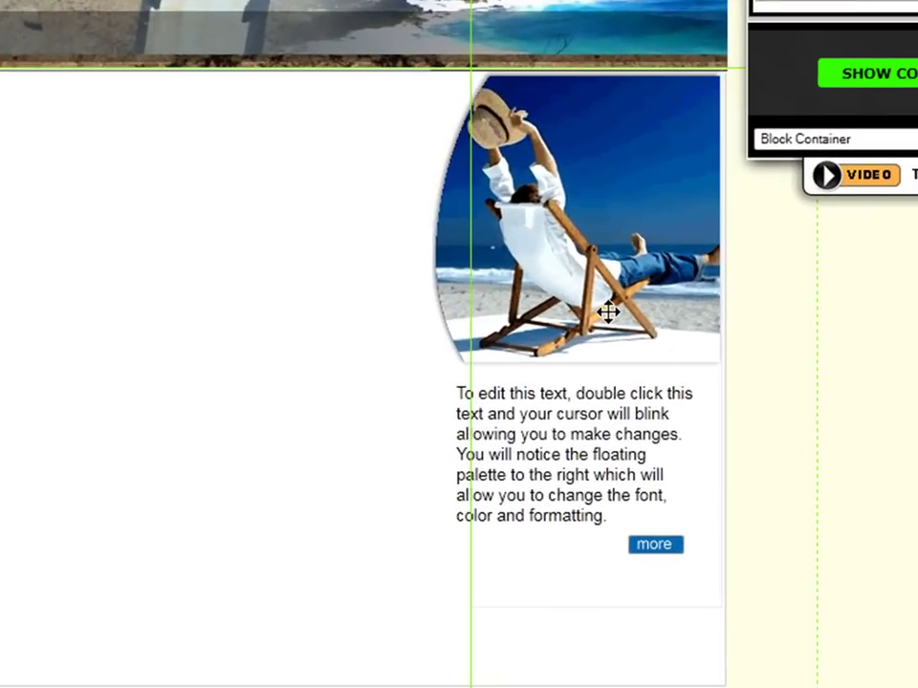
pyautogui.moveTo(608, 310); pyautogui.dragTo(608, 312)
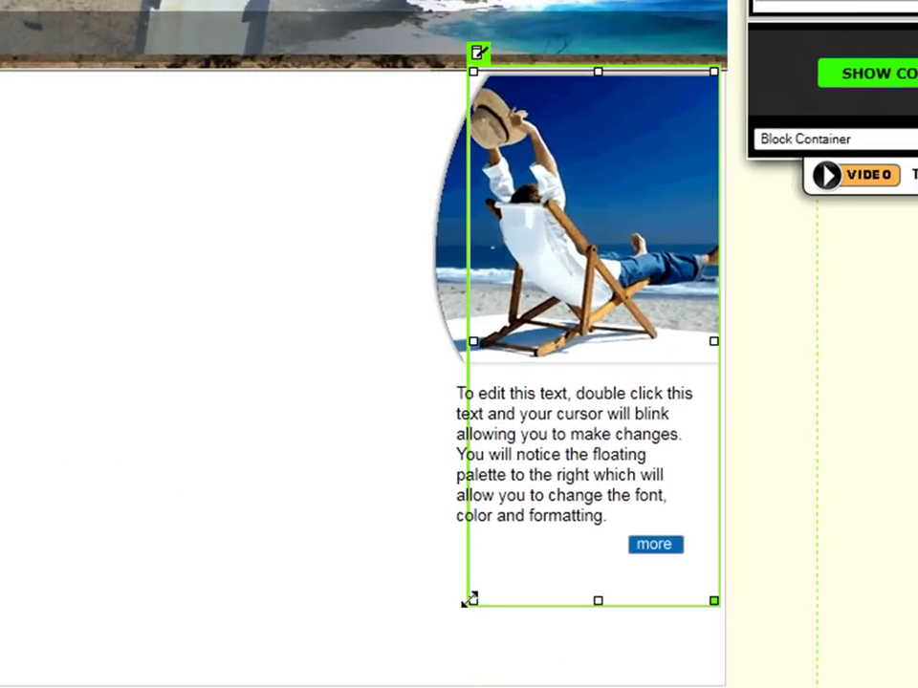
pyautogui.moveTo(469, 604); pyautogui.dragTo(421, 681)
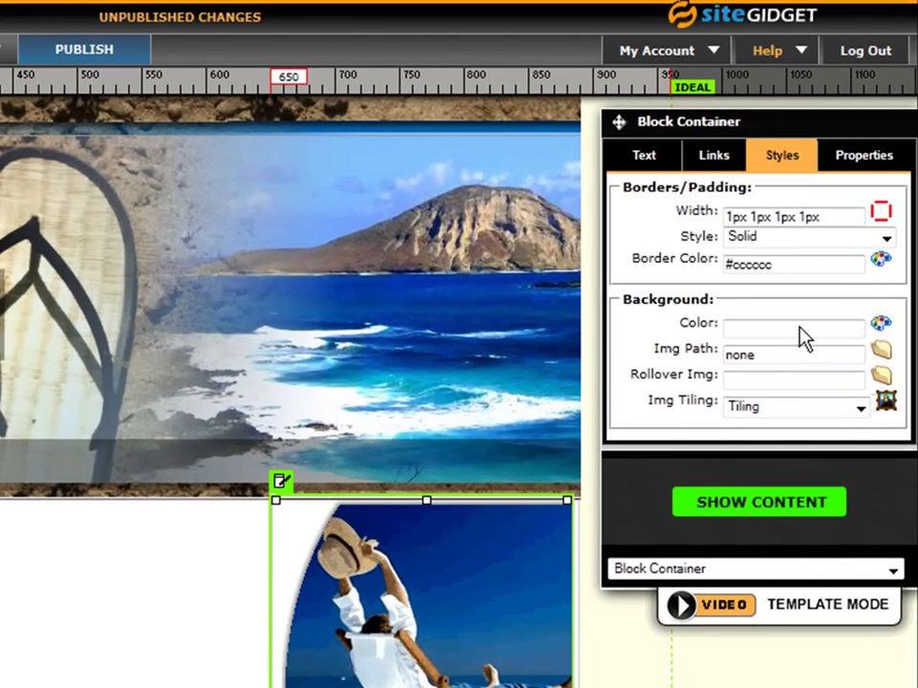
# Set the sidebar rectangle's background color to tan, #b89c5c
pyautogui.click(879, 323)
pyautogui.click(366, 277)
pyautogui.moveTo(366, 278)
pyautogui.mouseDown()
pyautogui.moveTo(404, 238)
pyautogui.moveTo(427, 248)
pyautogui.mouseUp()
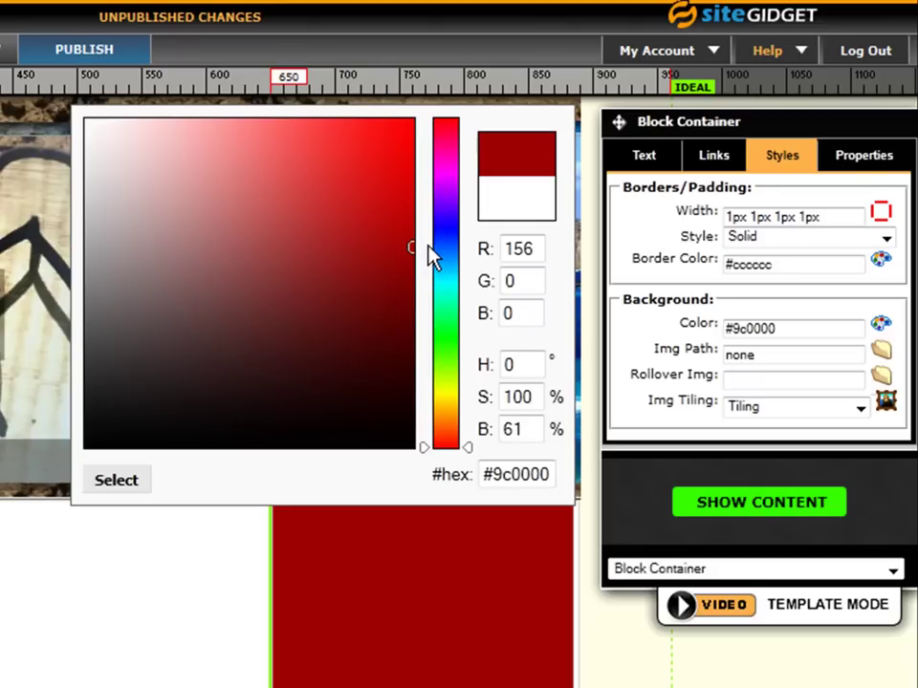
pyautogui.moveTo(451, 400); pyautogui.dragTo(458, 411)
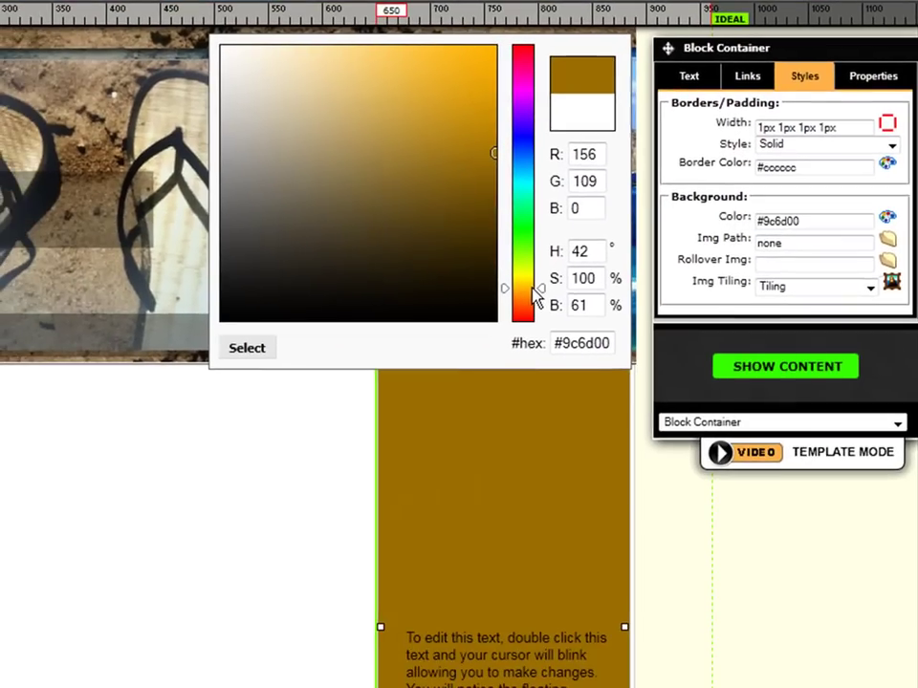
pyautogui.moveTo(435, 223); pyautogui.dragTo(358, 124)
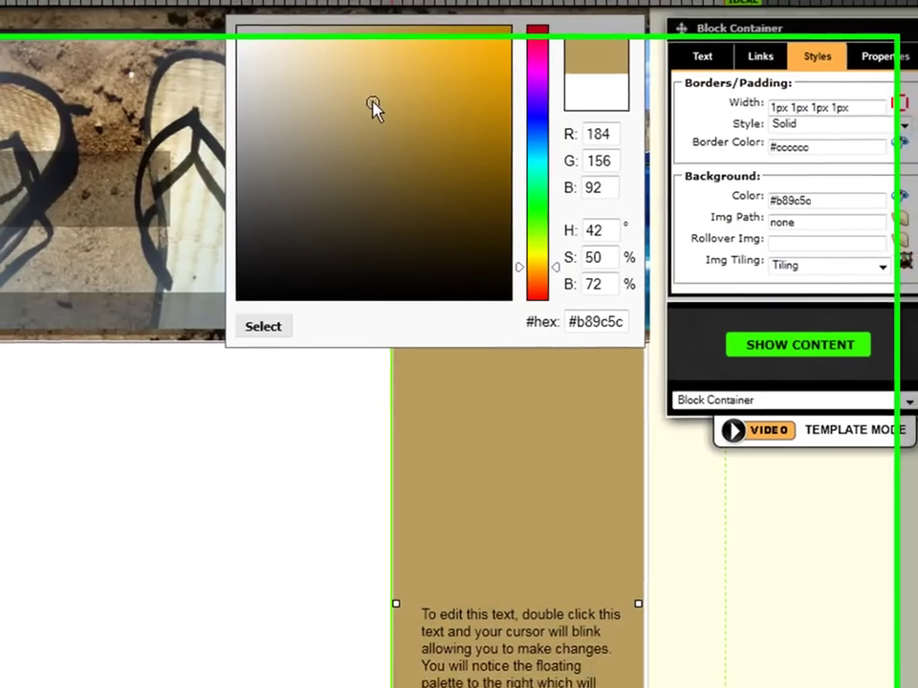
pyautogui.click(297, 283)
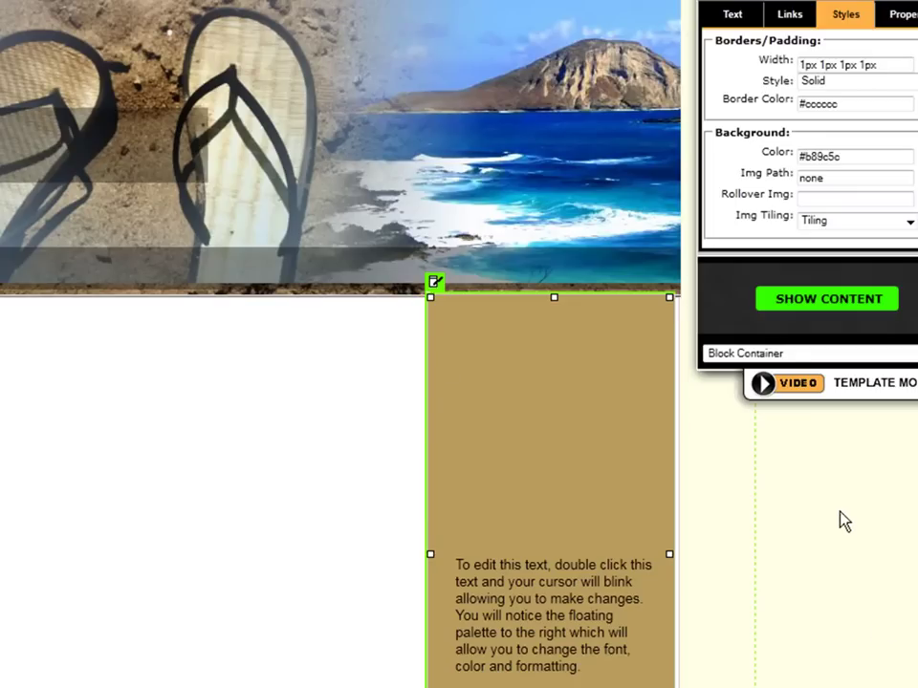
pyautogui.click(812, 659)
# Send the tan rectangle down behind the beach chair image and more button, and nudge the image slightly left
pyautogui.click(540, 404)
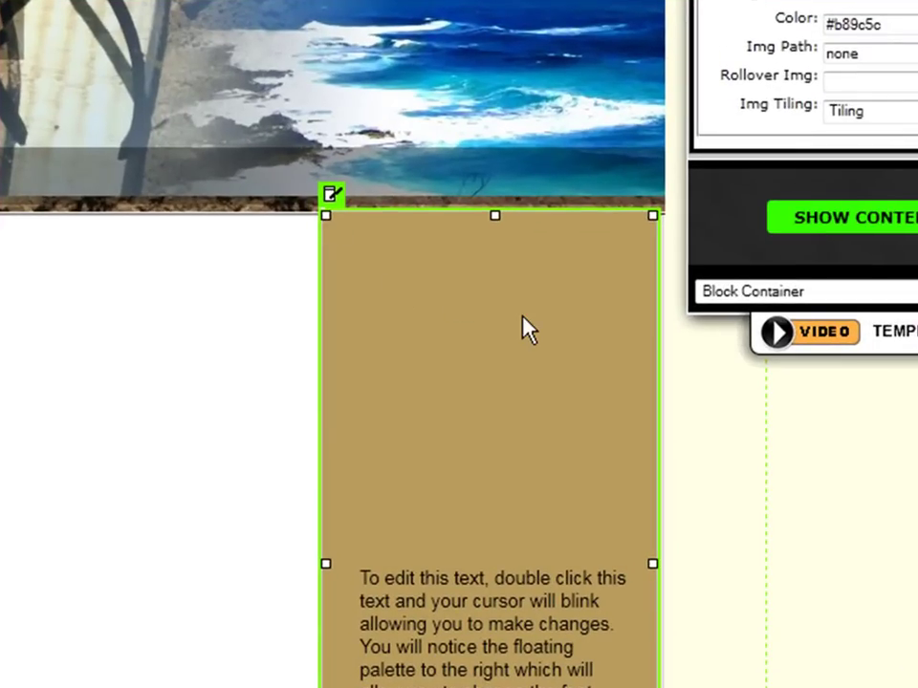
pyautogui.click(331, 196)
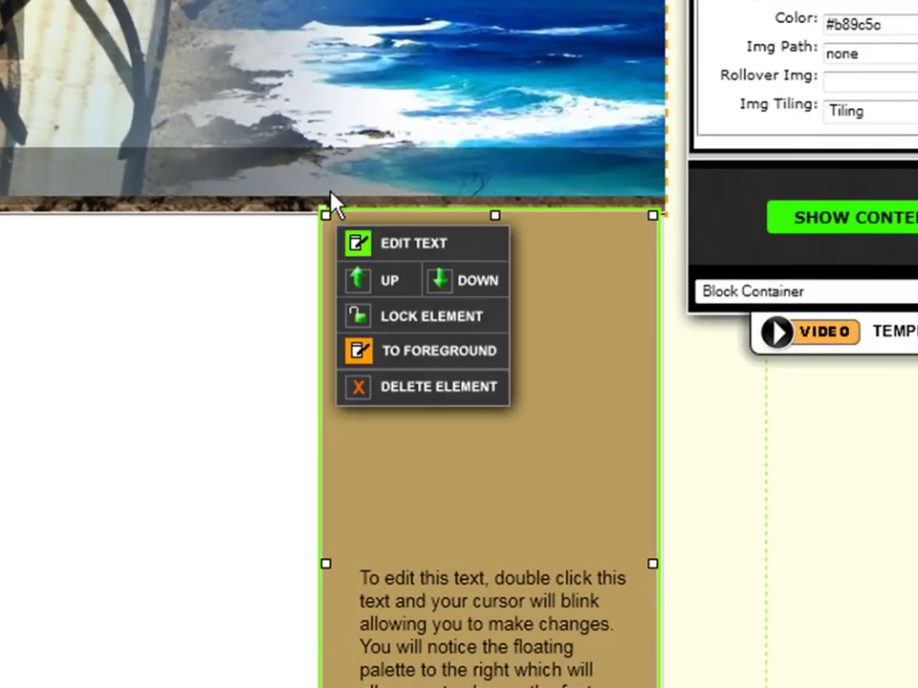
pyautogui.click(478, 282)
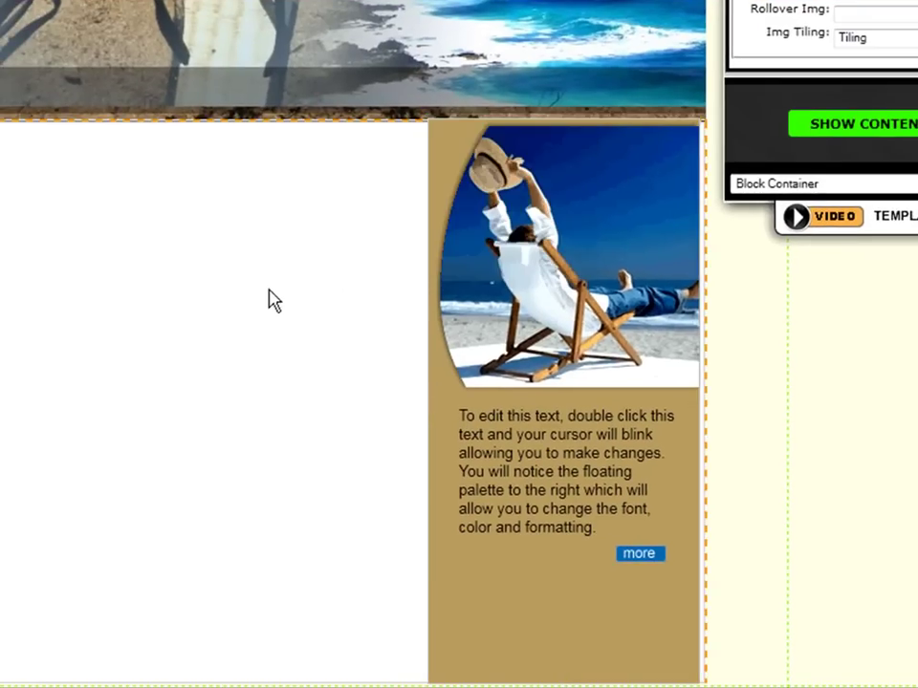
pyautogui.click(877, 600)
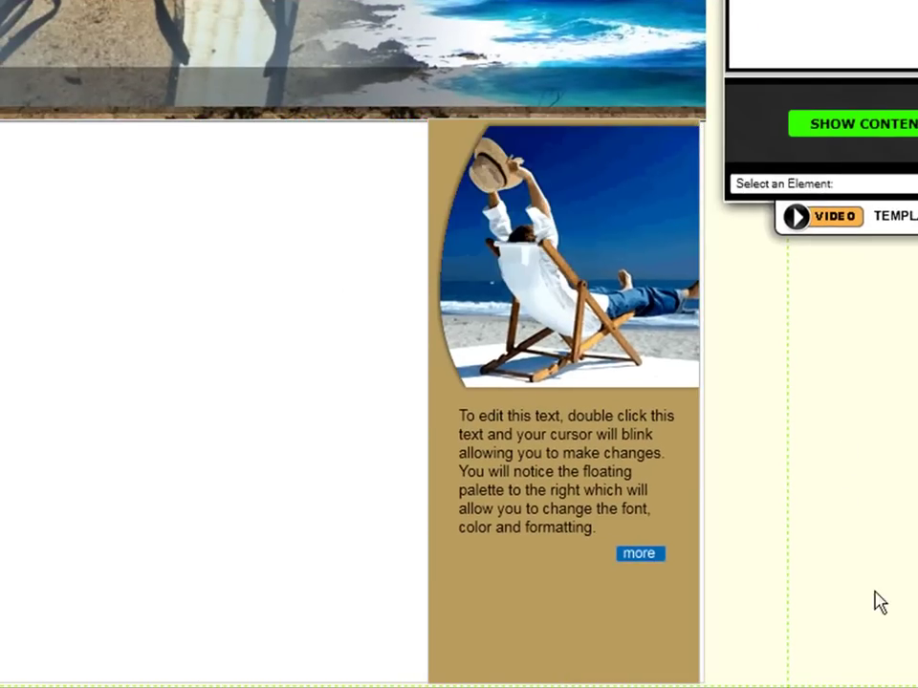
pyautogui.click(610, 272)
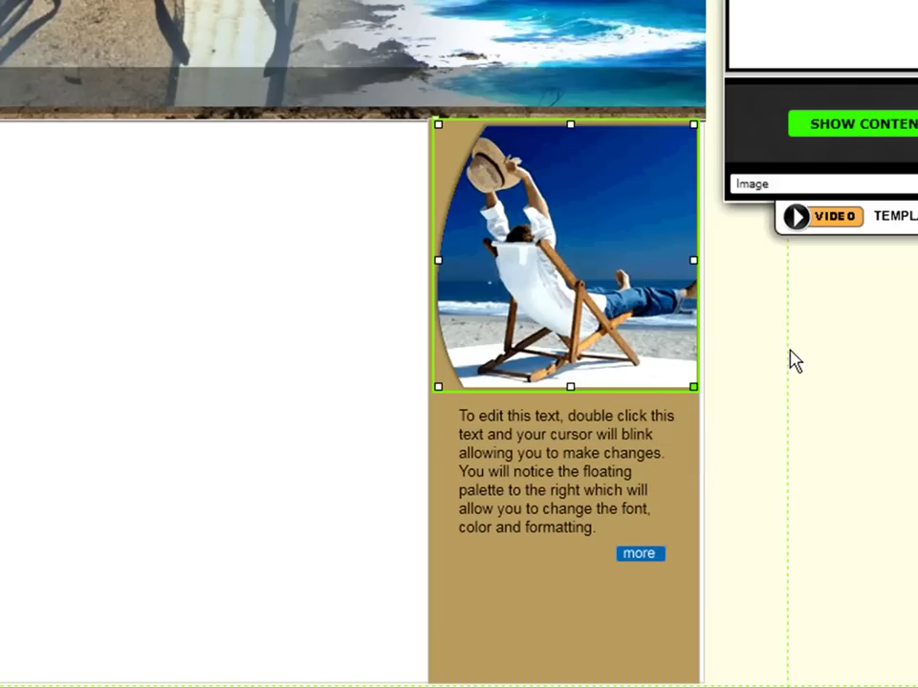
pyautogui.click(342, 356)
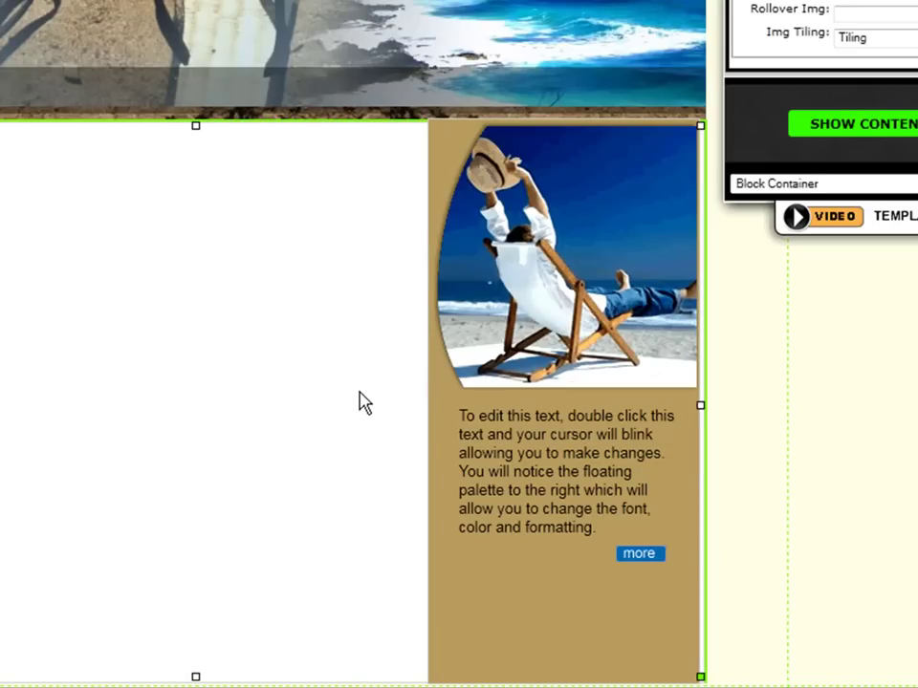
pyautogui.click(457, 344)
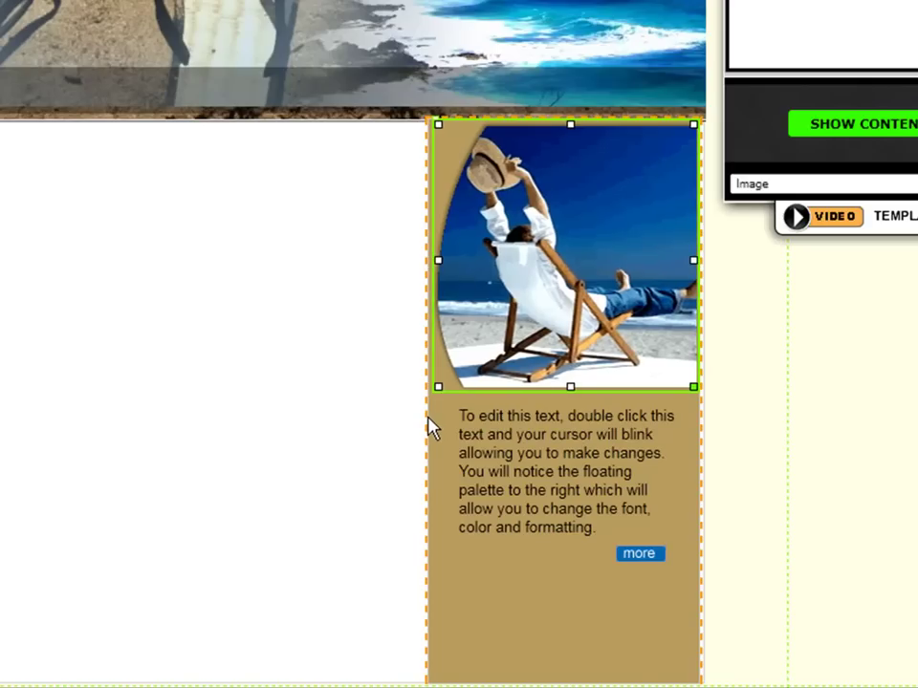
pyautogui.click(228, 286)
pyautogui.click(835, 414)
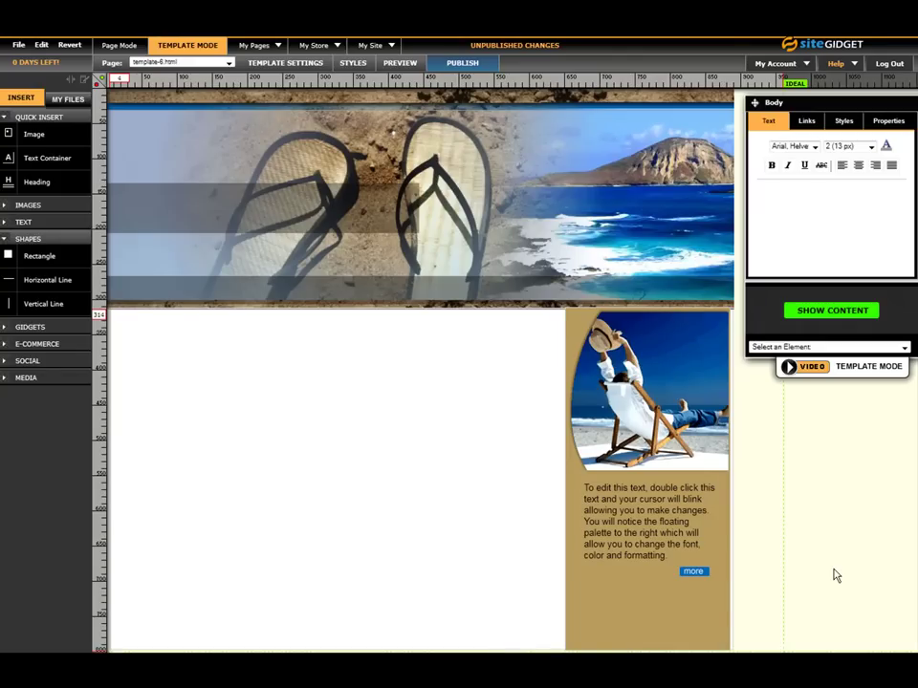
# Nudge the tan sidebar rectangle right and down to about 652 px across and 312 px down
pyautogui.click(593, 594)
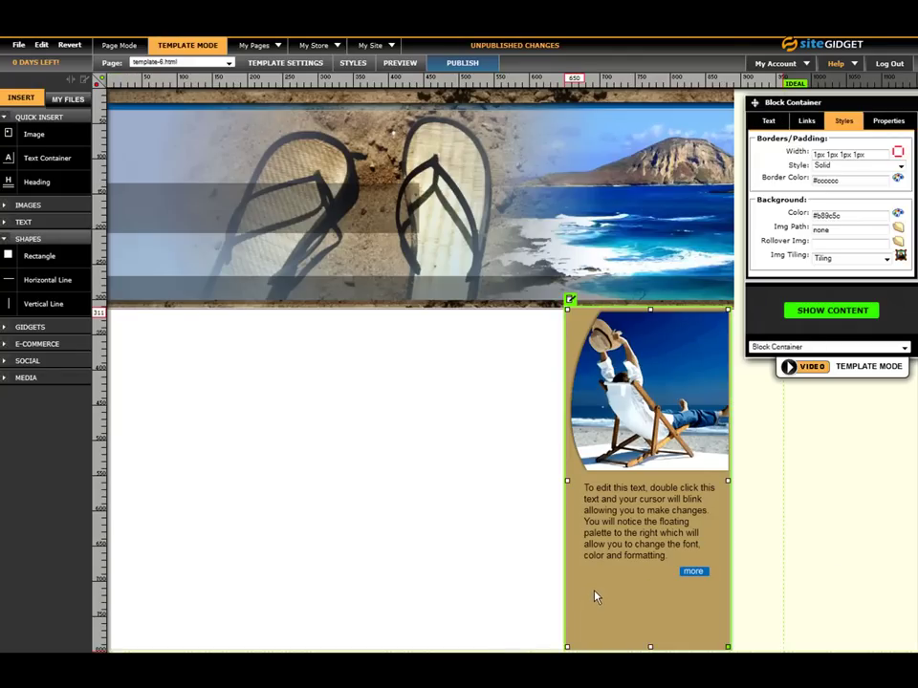
pyautogui.moveTo(595, 598); pyautogui.dragTo(437, 497)
pyautogui.click(837, 509)
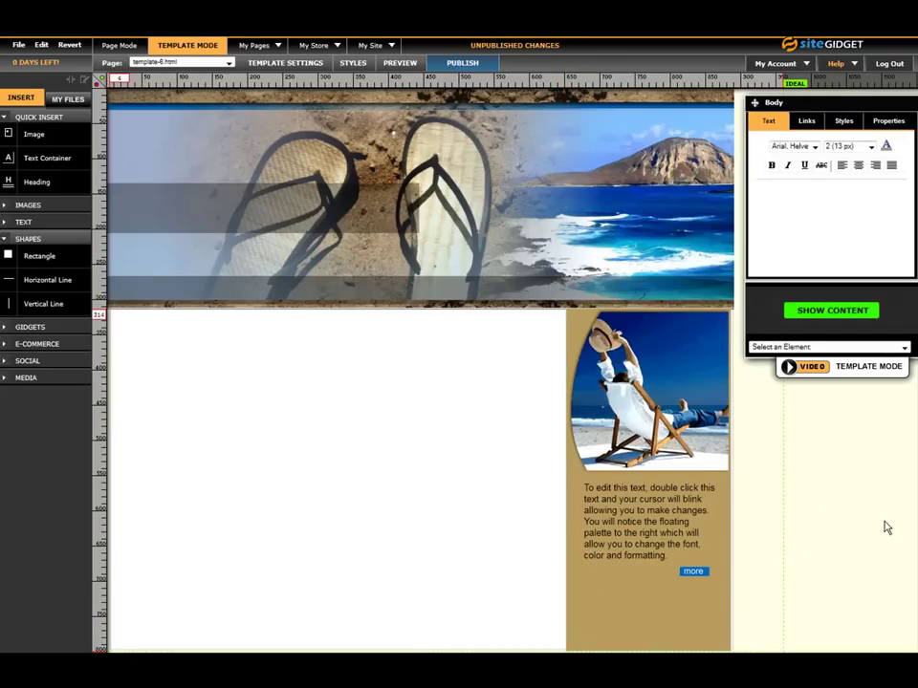
pyautogui.click(705, 622)
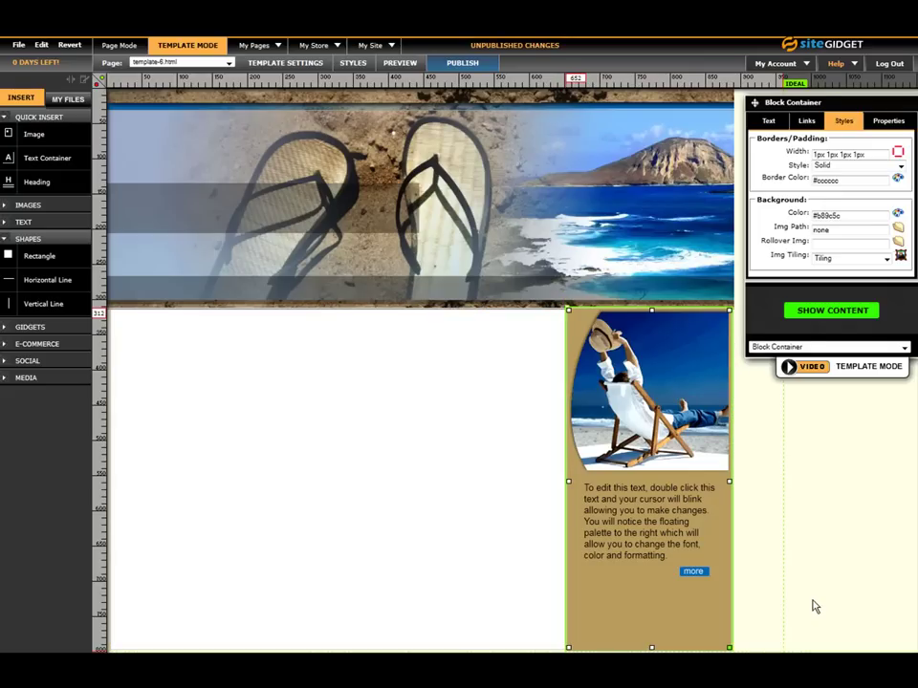
pyautogui.click(866, 568)
pyautogui.click(684, 629)
pyautogui.click(845, 549)
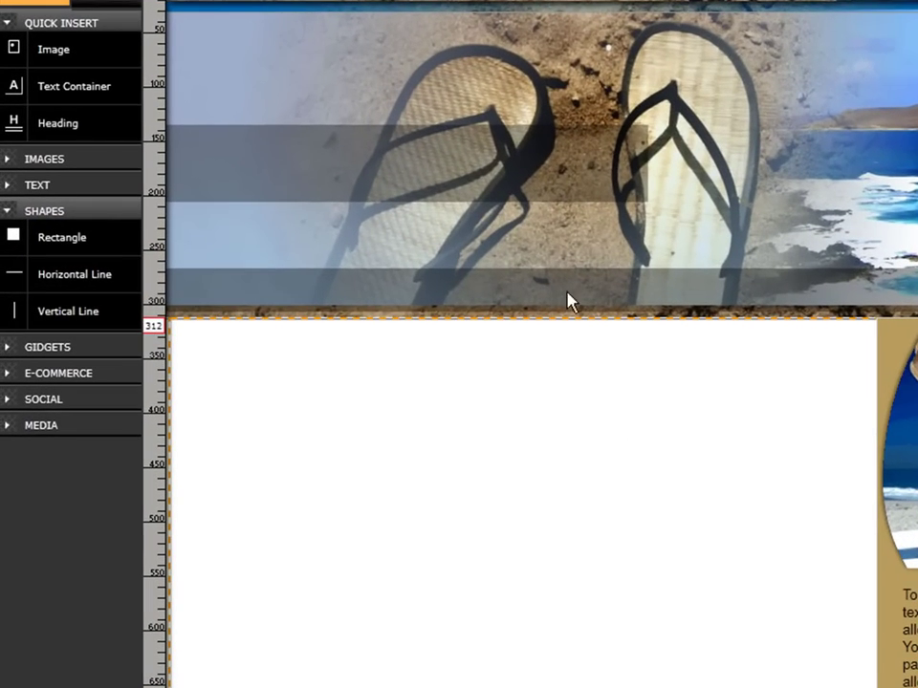
# Insert a rectangle in the white content area and set its background color to dark gray, #636363
pyautogui.moveTo(568, 301); pyautogui.dragTo(754, 623)
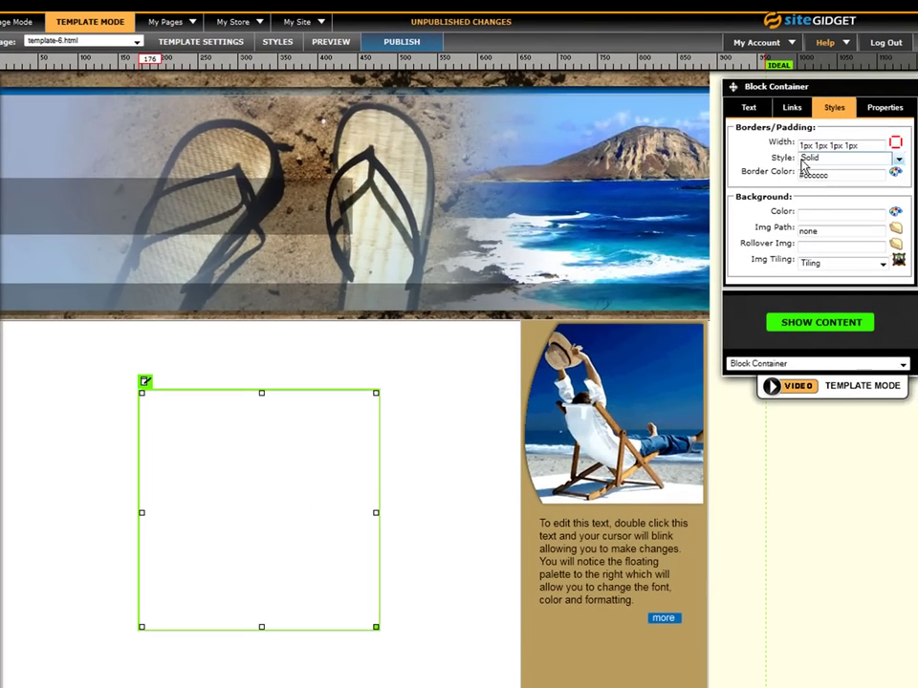
pyautogui.click(893, 214)
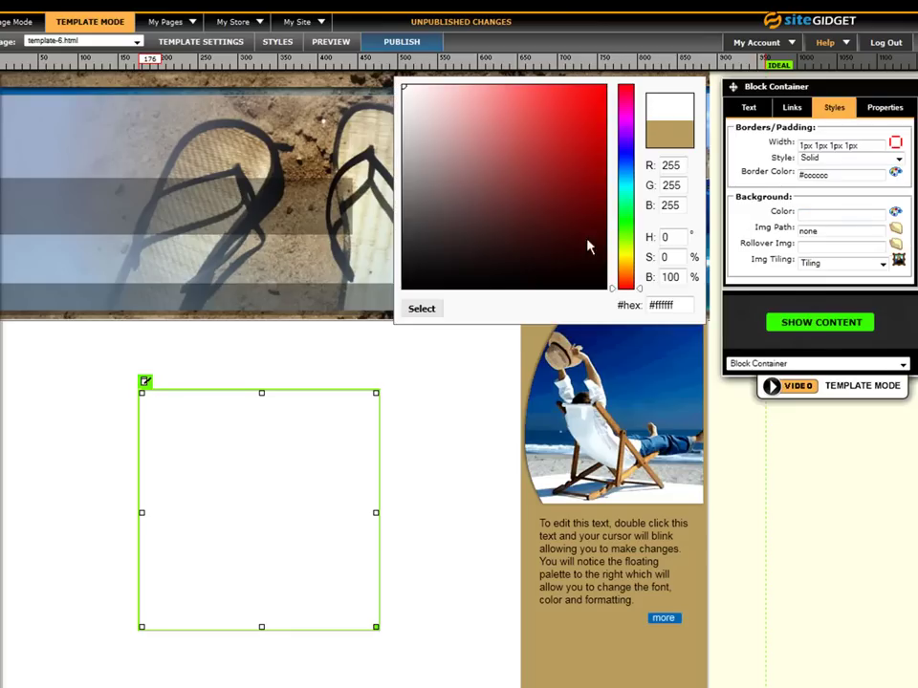
pyautogui.click(478, 219)
pyautogui.moveTo(478, 219)
pyautogui.mouseDown()
pyautogui.moveTo(444, 242)
pyautogui.moveTo(401, 201)
pyautogui.moveTo(396, 212)
pyautogui.mouseUp()
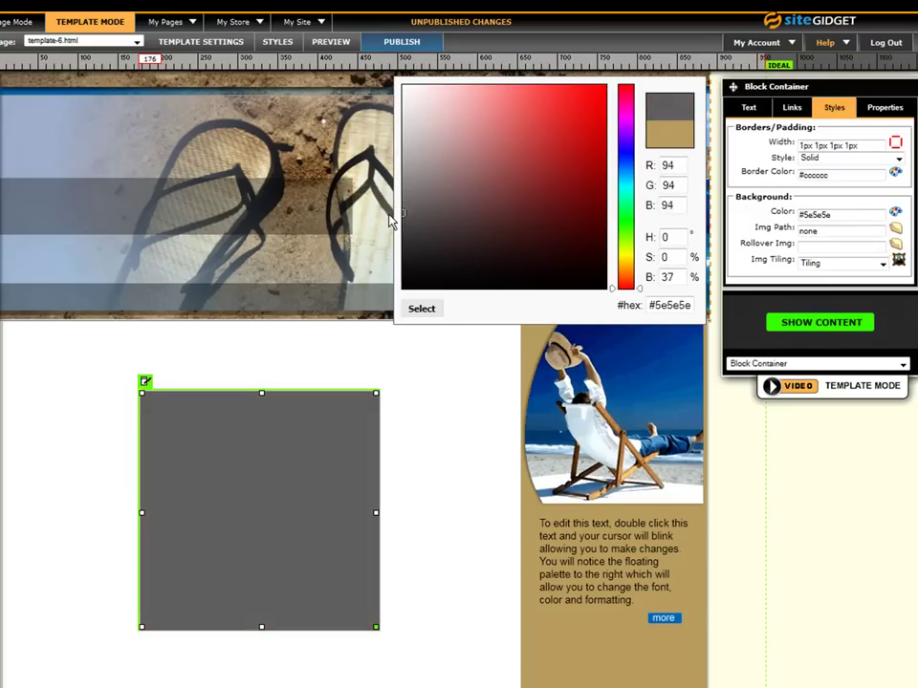
pyautogui.click(421, 308)
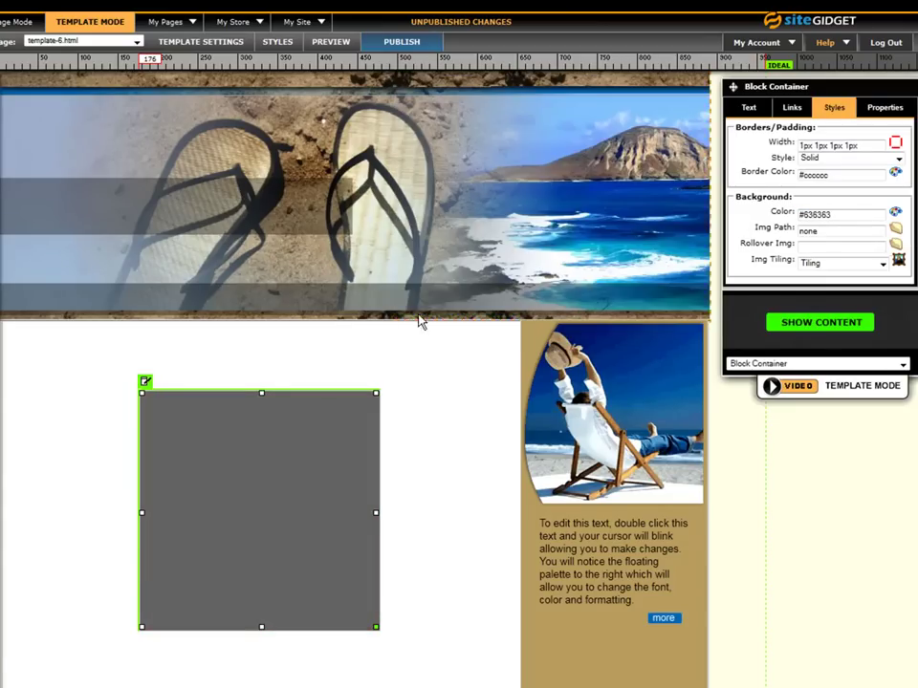
# Stretch the gray rectangle into a full-width footer band starting about -7 px across and 735 px down, flush with the header's right edge
pyautogui.moveTo(239, 461); pyautogui.dragTo(127, 493)
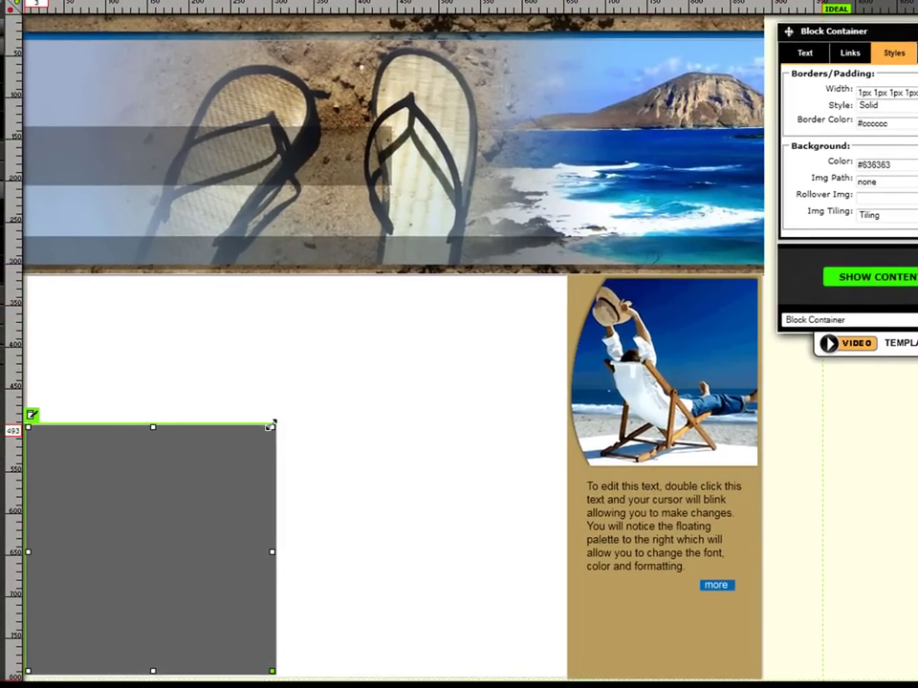
pyautogui.moveTo(271, 426); pyautogui.dragTo(757, 620)
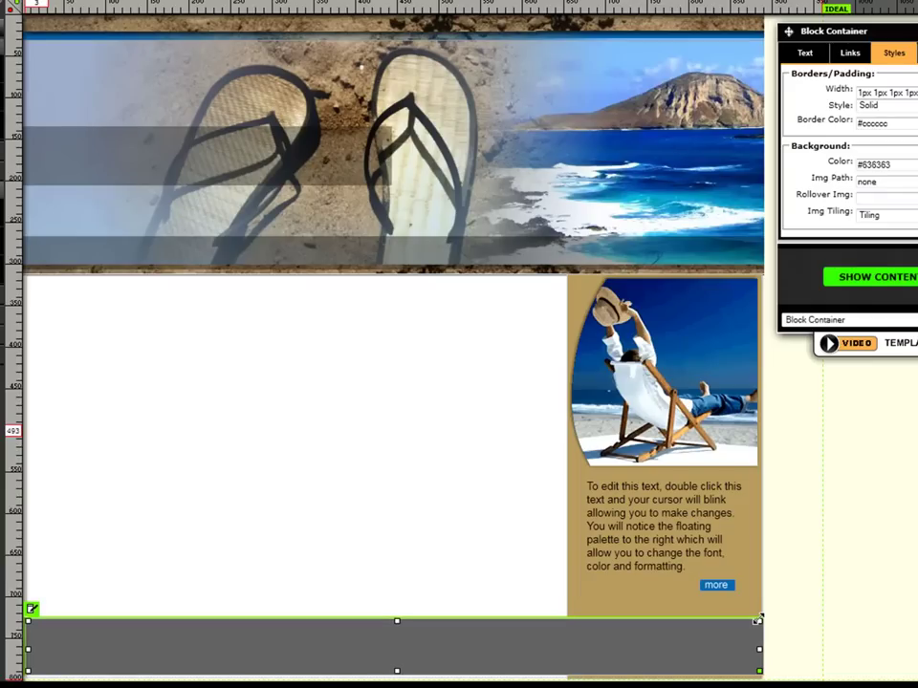
pyautogui.moveTo(592, 656); pyautogui.dragTo(592, 647)
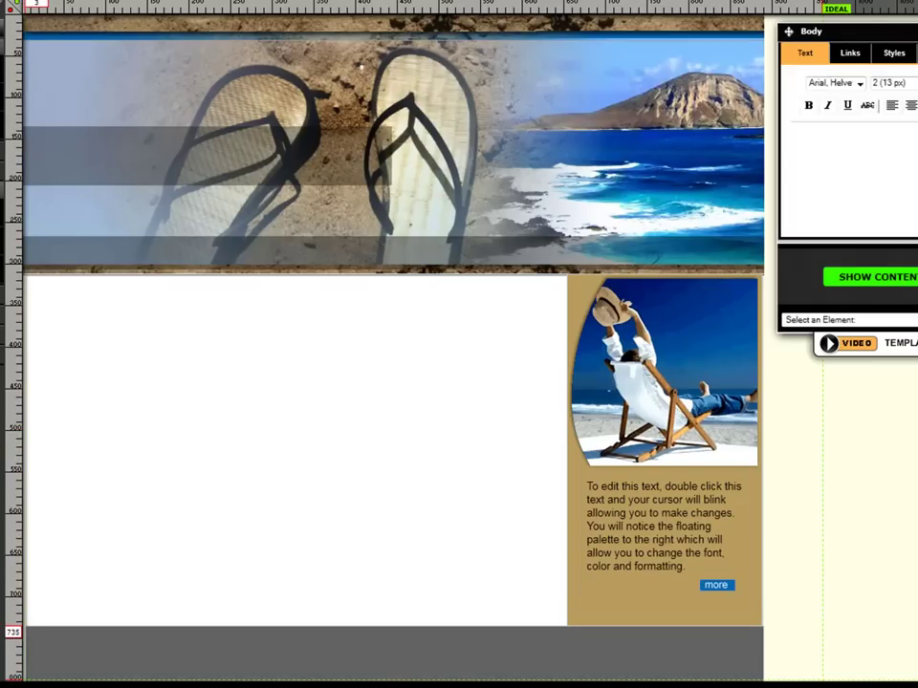
pyautogui.click(432, 674)
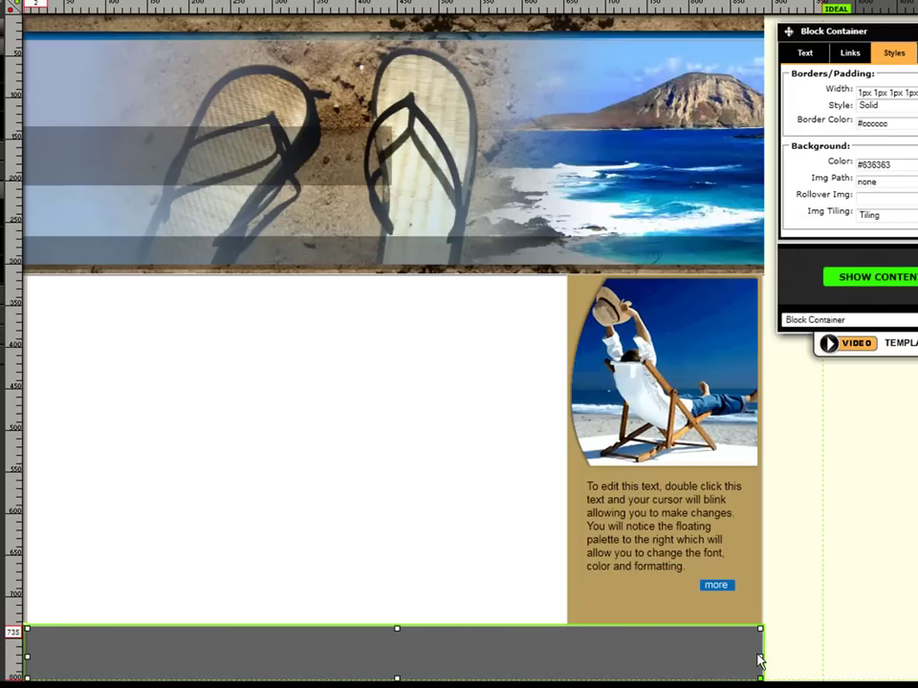
pyautogui.moveTo(758, 655); pyautogui.dragTo(770, 660)
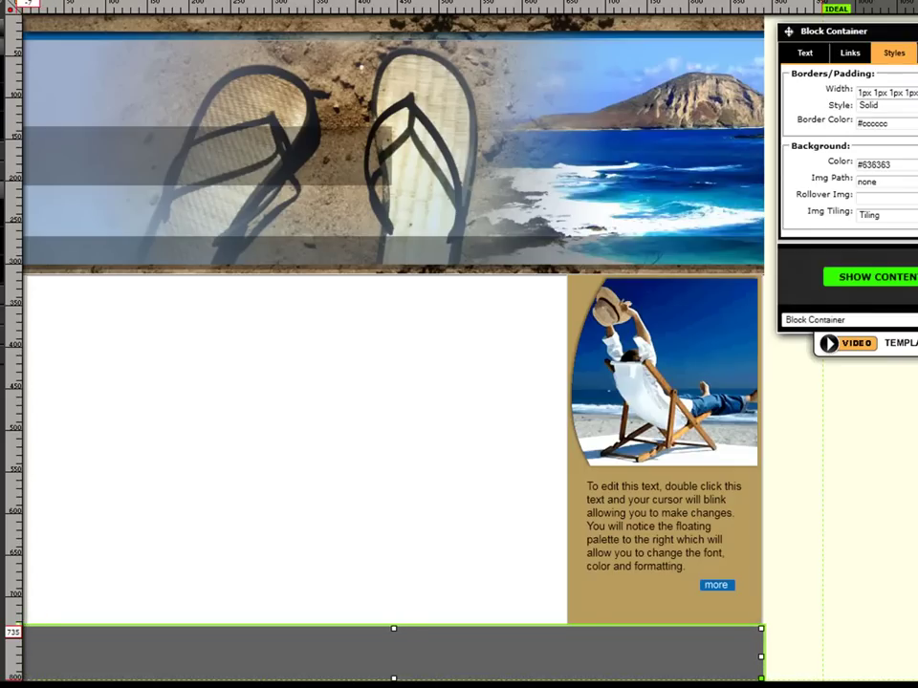
pyautogui.click(811, 662)
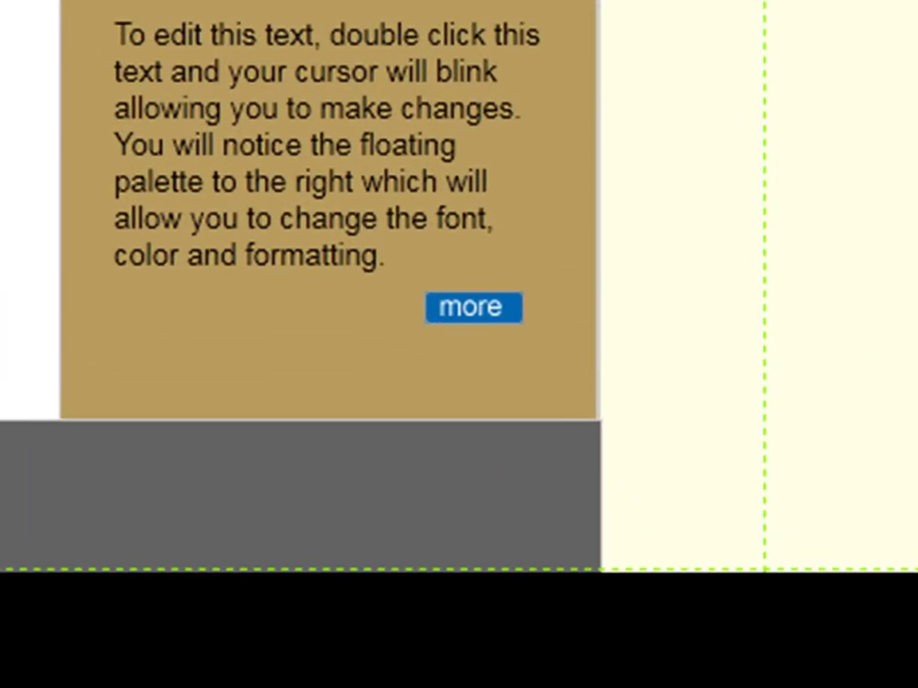
# Pull the ideal page boundary guide in to the template's right edge and show the content container
pyautogui.moveTo(765, 569); pyautogui.dragTo(659, 511)
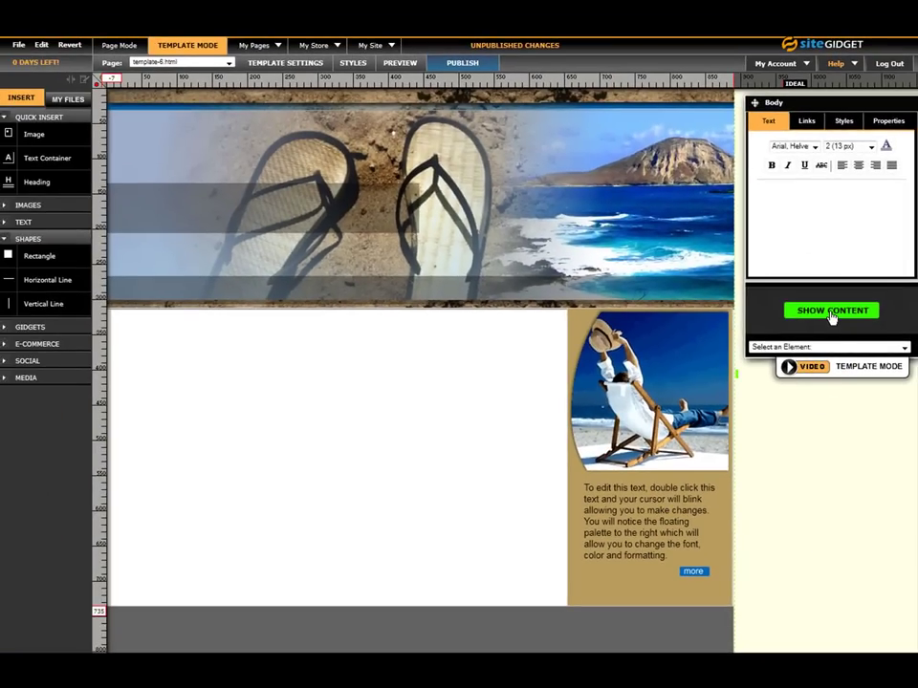
pyautogui.click(831, 312)
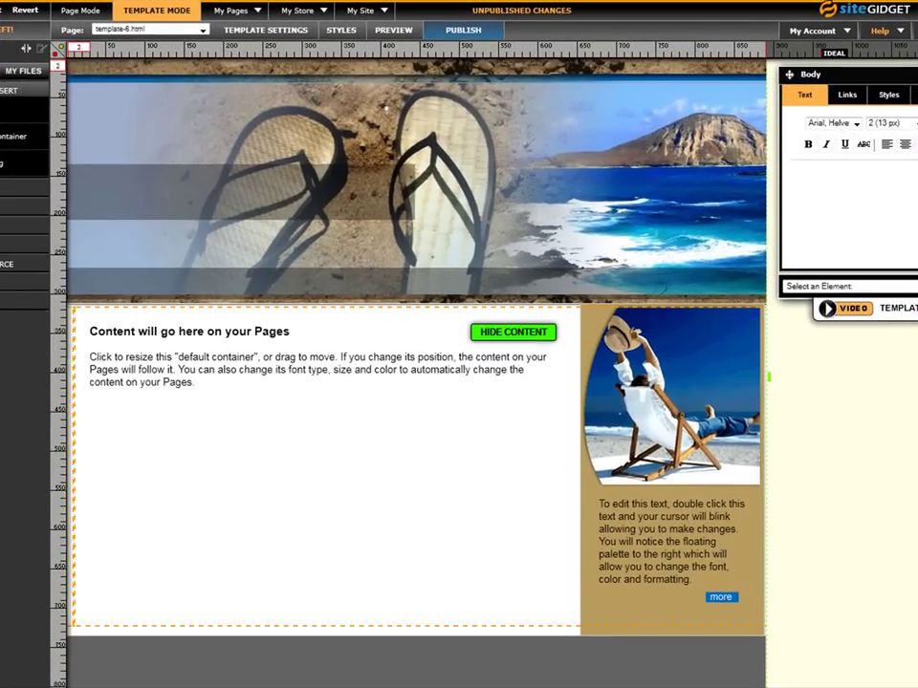
# Inset the content container to about 22 px across, and nudge the beach chair image to about 317 px down with the sidebar text slightly lower
pyautogui.click(637, 392)
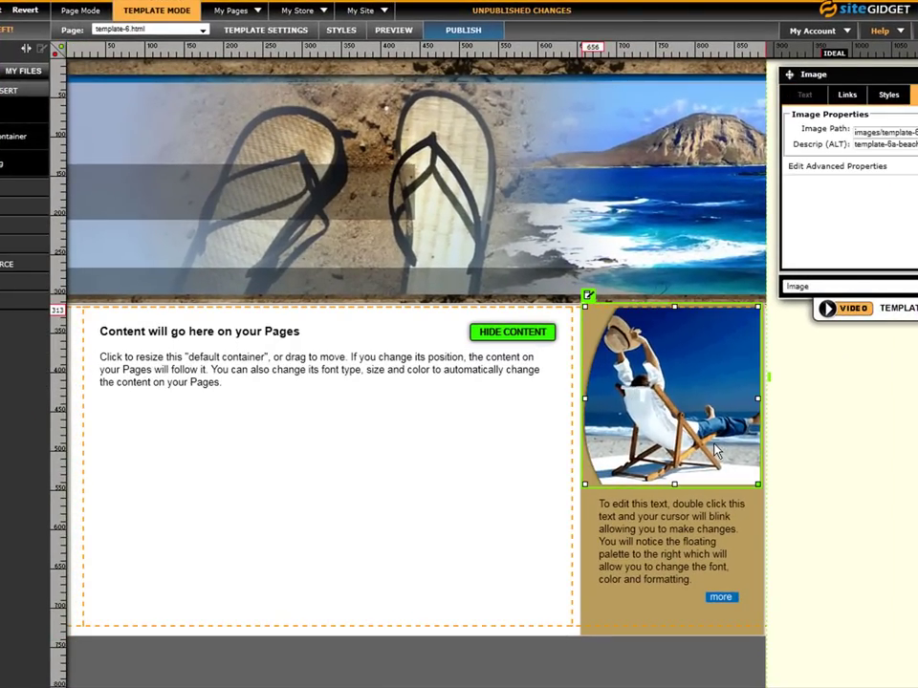
pyautogui.click(673, 541)
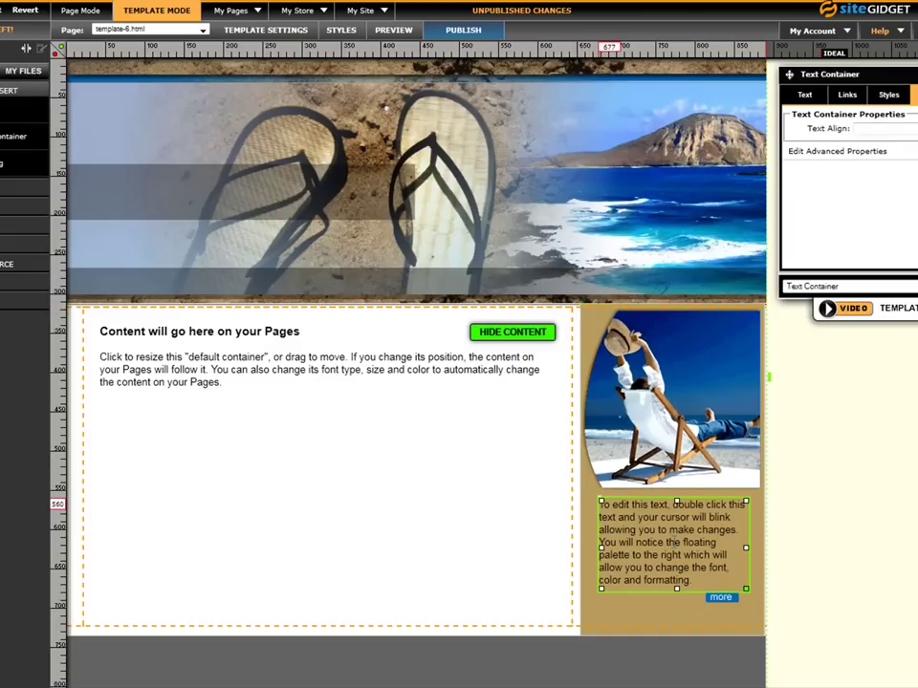
pyautogui.click(670, 401)
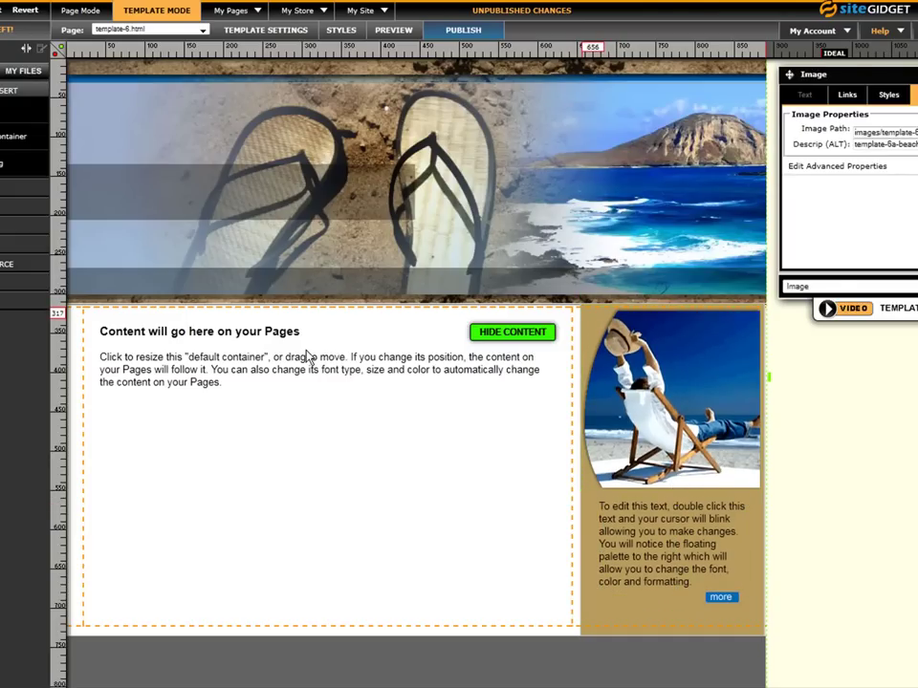
pyautogui.click(190, 351)
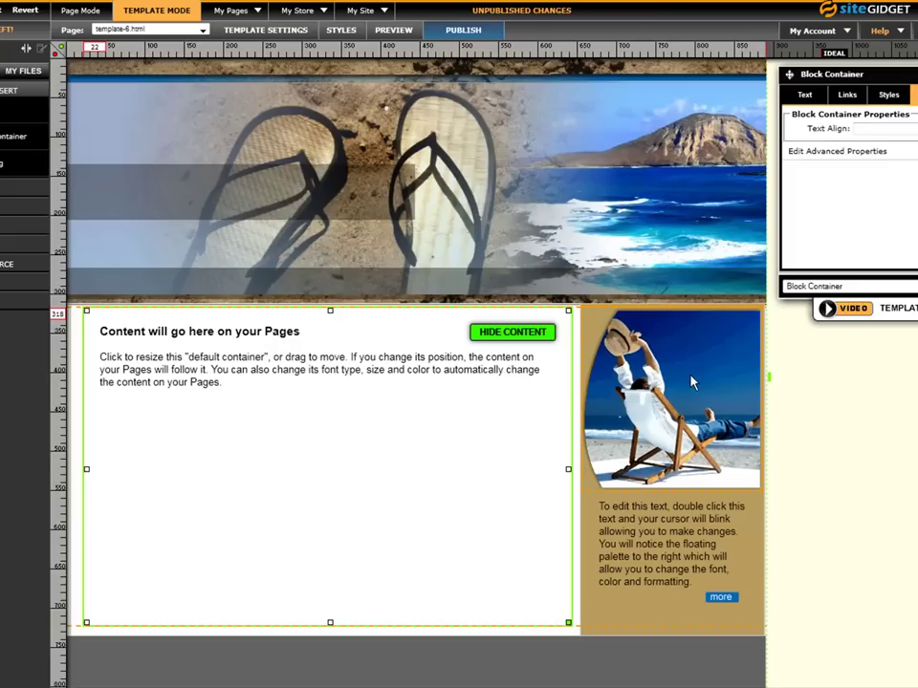
# Select the header image and examine its layering, lock and foreground options
pyautogui.click(364, 122)
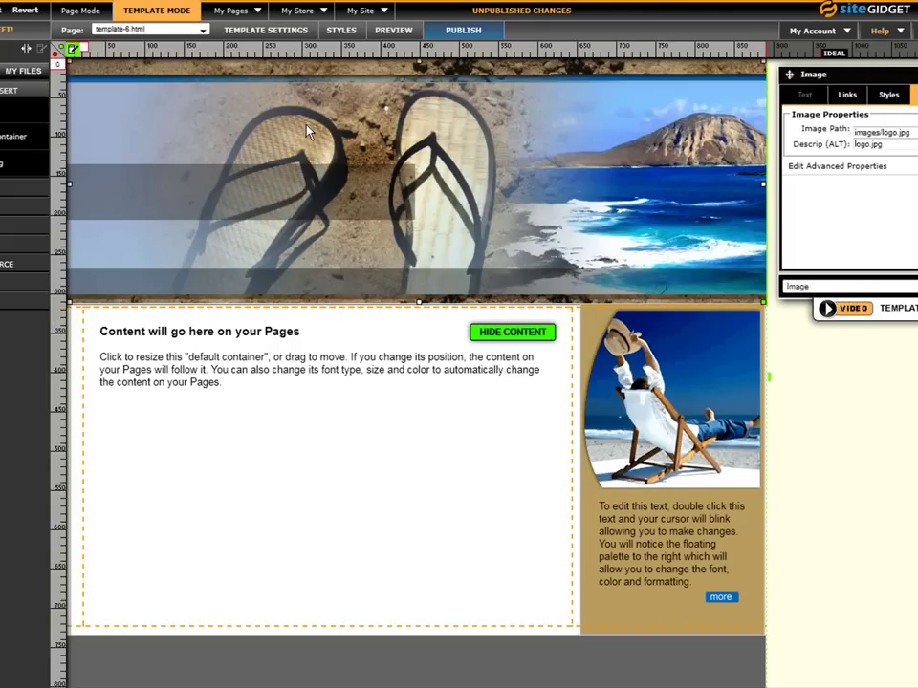
pyautogui.click(874, 405)
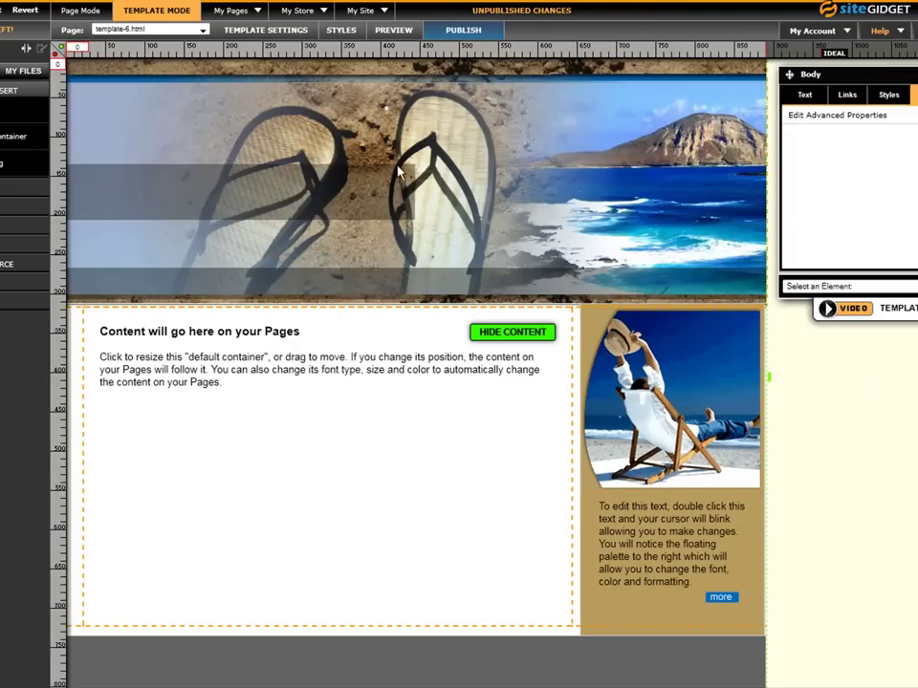
pyautogui.click(218, 127)
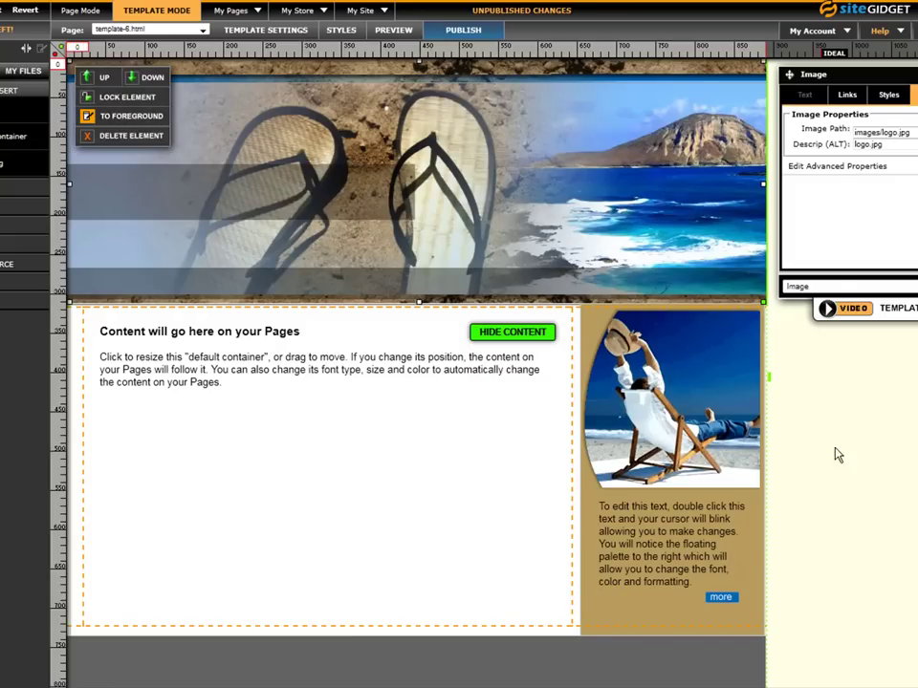
pyautogui.click(832, 483)
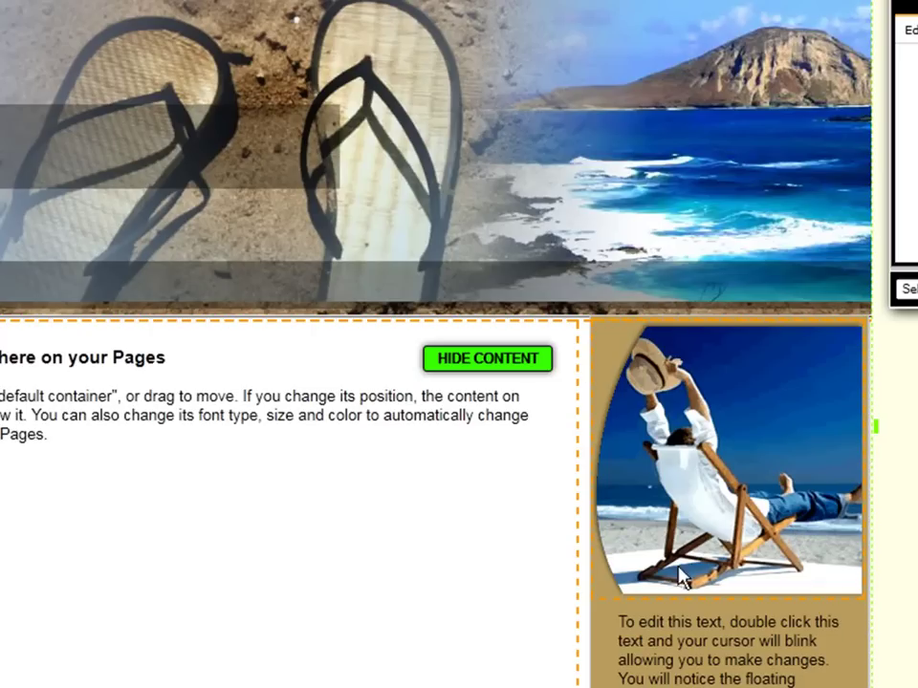
# Try moving the beach chair image over the content container, and put it back at the head of the tan sidebar
pyautogui.click(771, 493)
pyautogui.click(905, 478)
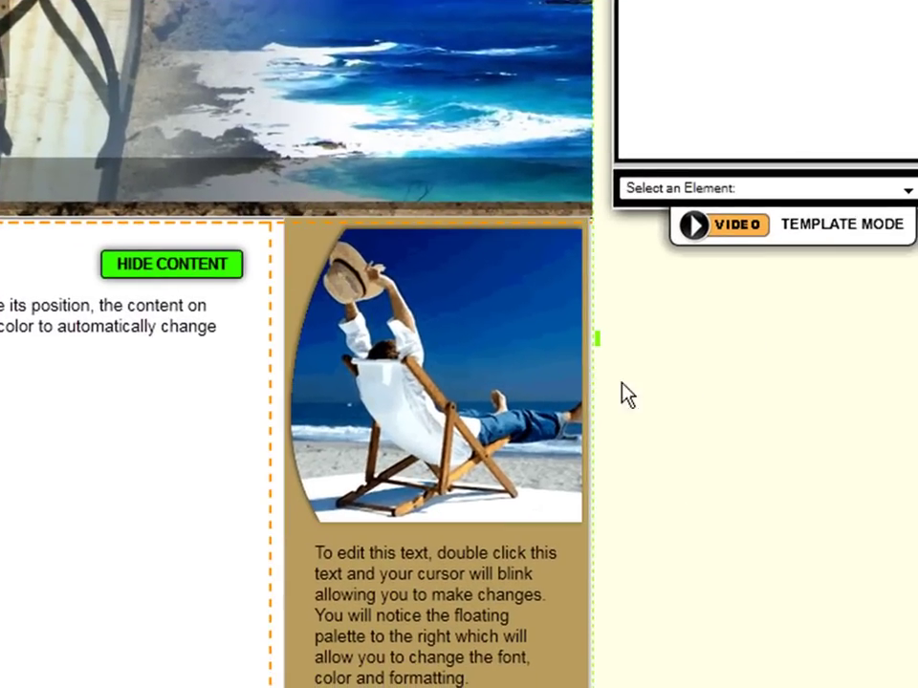
pyautogui.click(462, 460)
pyautogui.click(641, 517)
pyautogui.moveTo(455, 393); pyautogui.dragTo(346, 401)
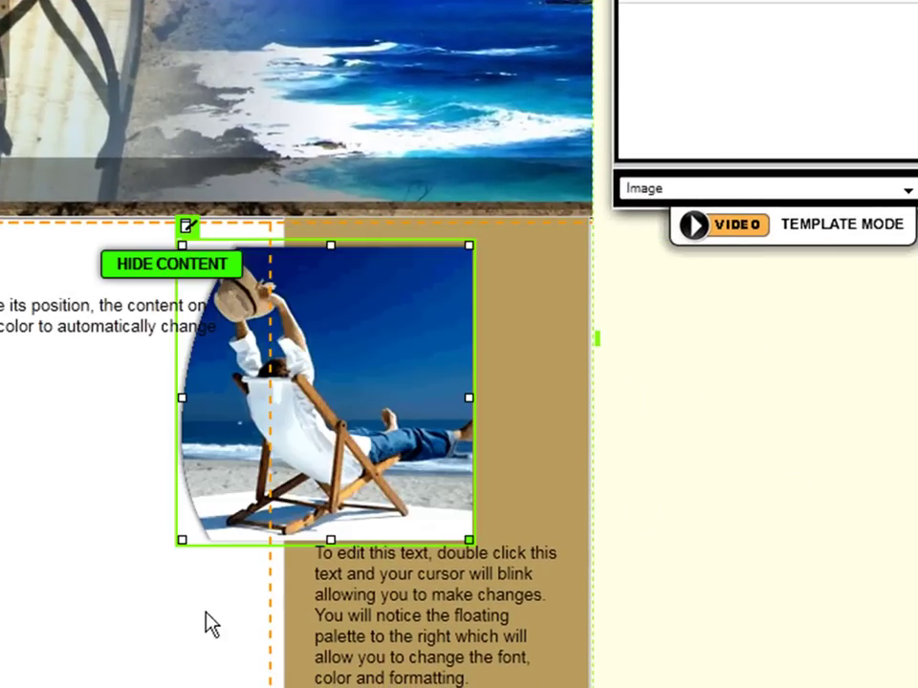
pyautogui.click(502, 528)
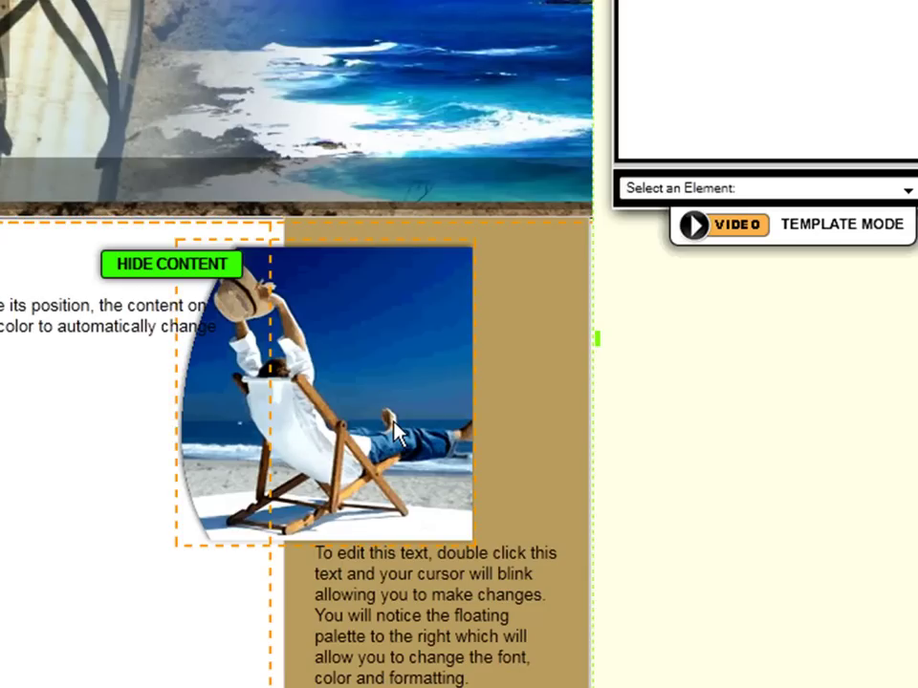
pyautogui.moveTo(381, 395); pyautogui.dragTo(495, 365)
pyautogui.click(754, 499)
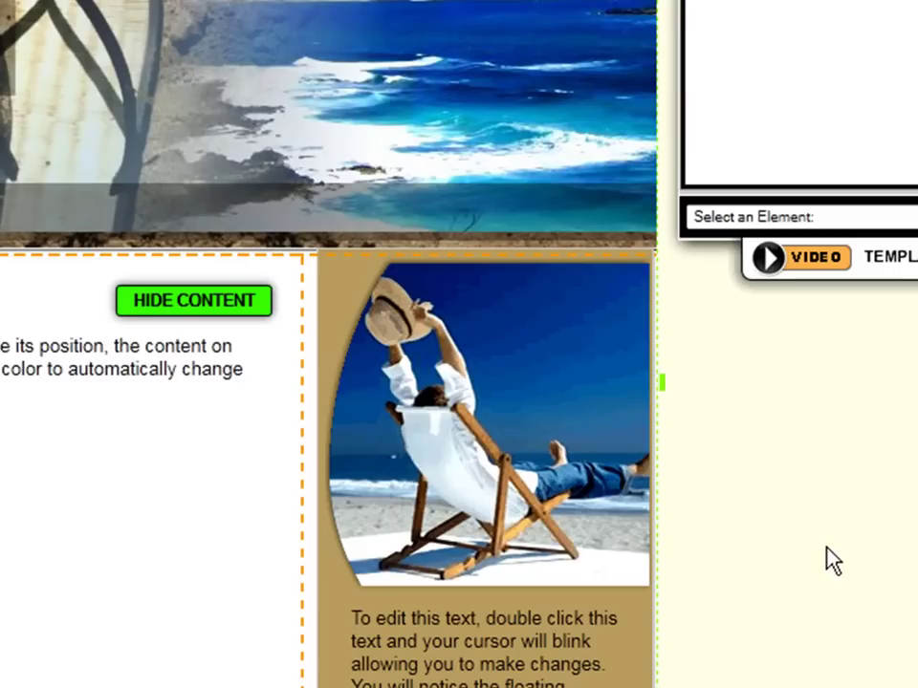
# Bring the beach chair image in the sidebar to the foreground
pyautogui.click(511, 392)
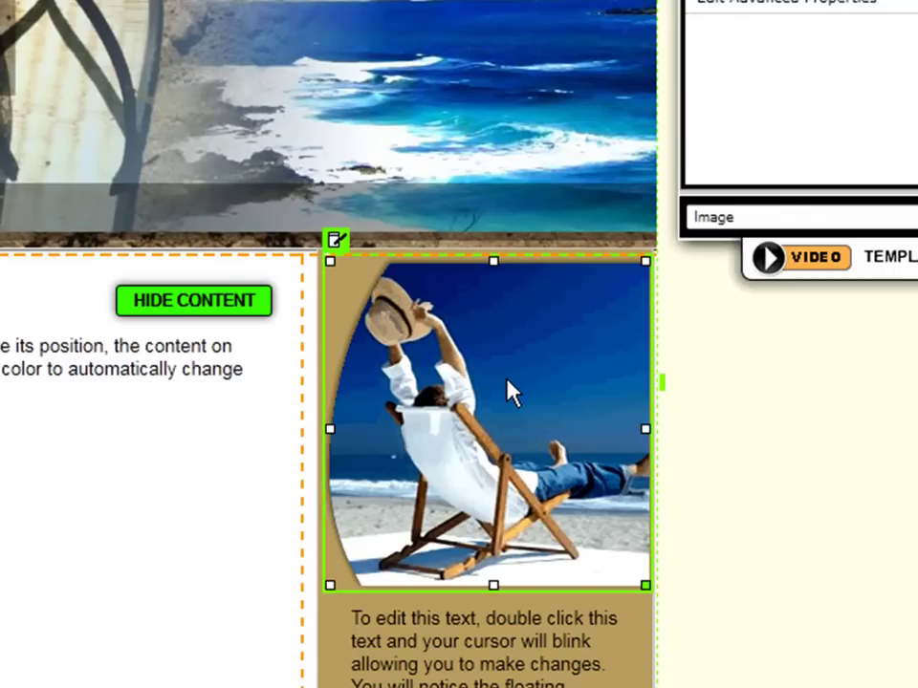
pyautogui.click(337, 241)
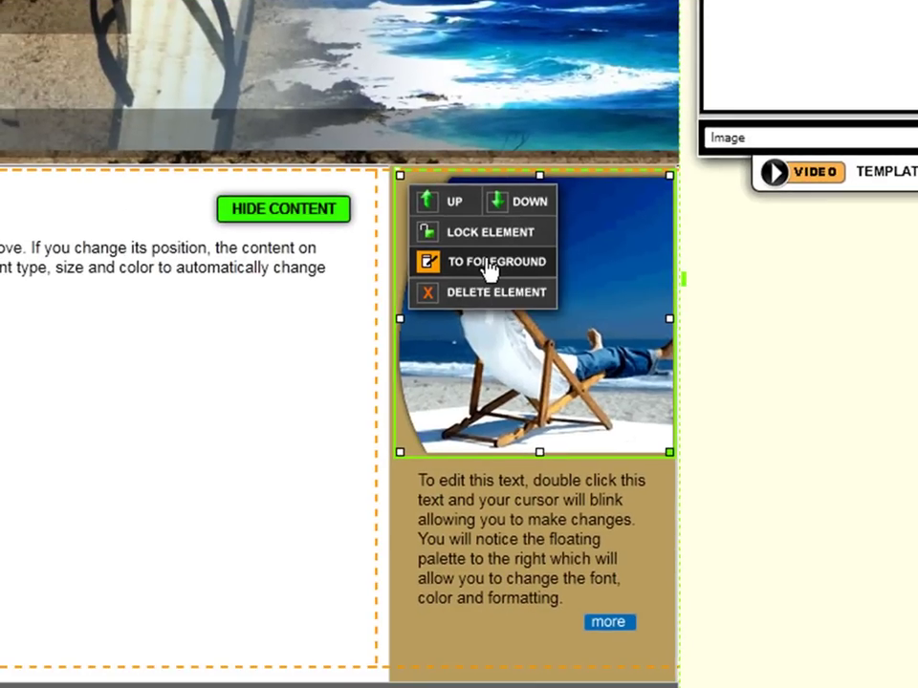
pyautogui.click(449, 371)
pyautogui.click(827, 435)
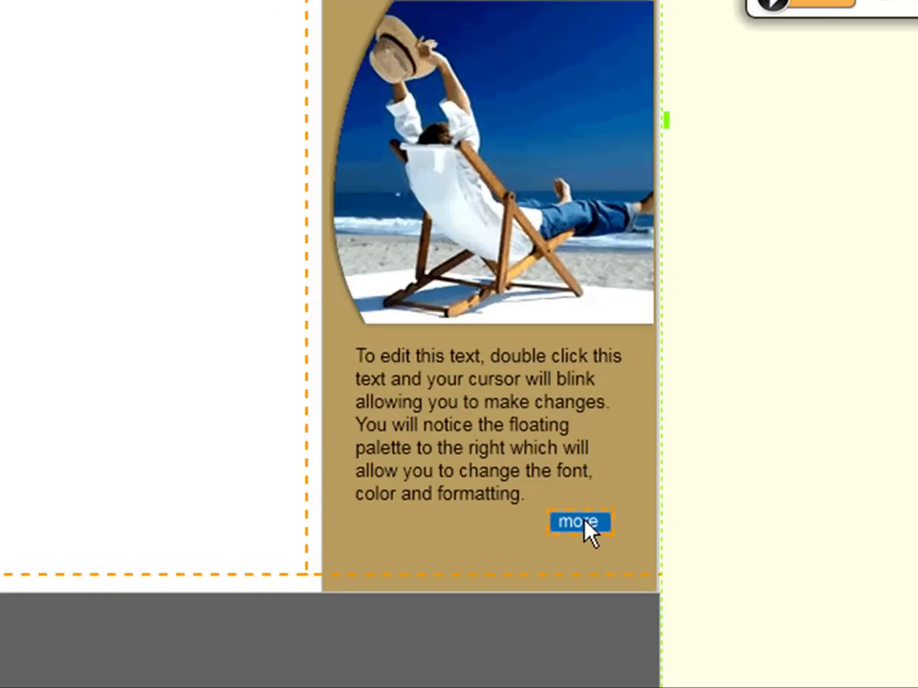
# Bring the sidebar's blue "more" button to the foreground and deselect it
pyautogui.click(586, 532)
pyautogui.click(559, 513)
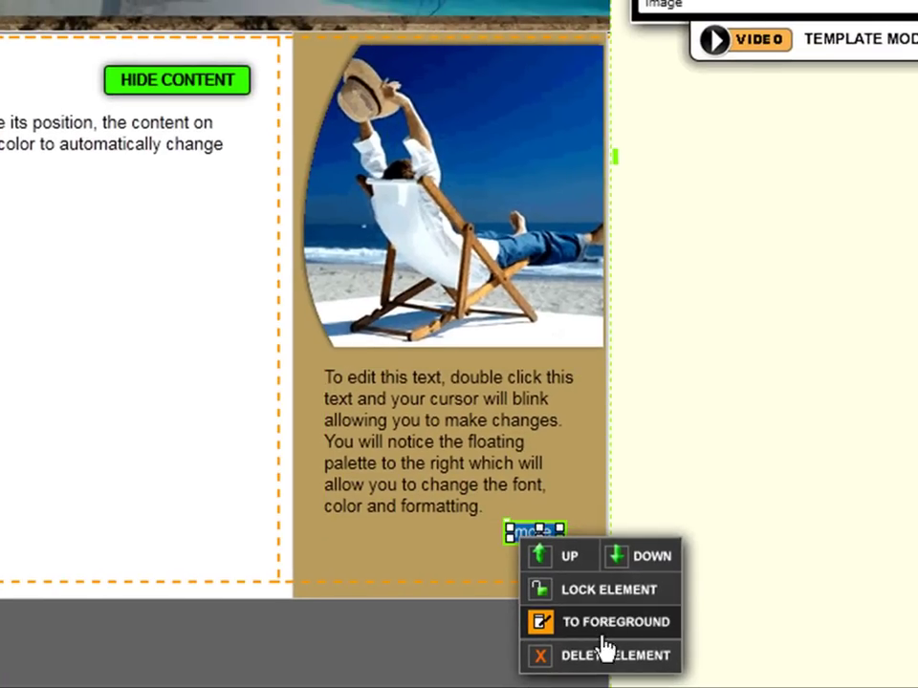
pyautogui.click(604, 634)
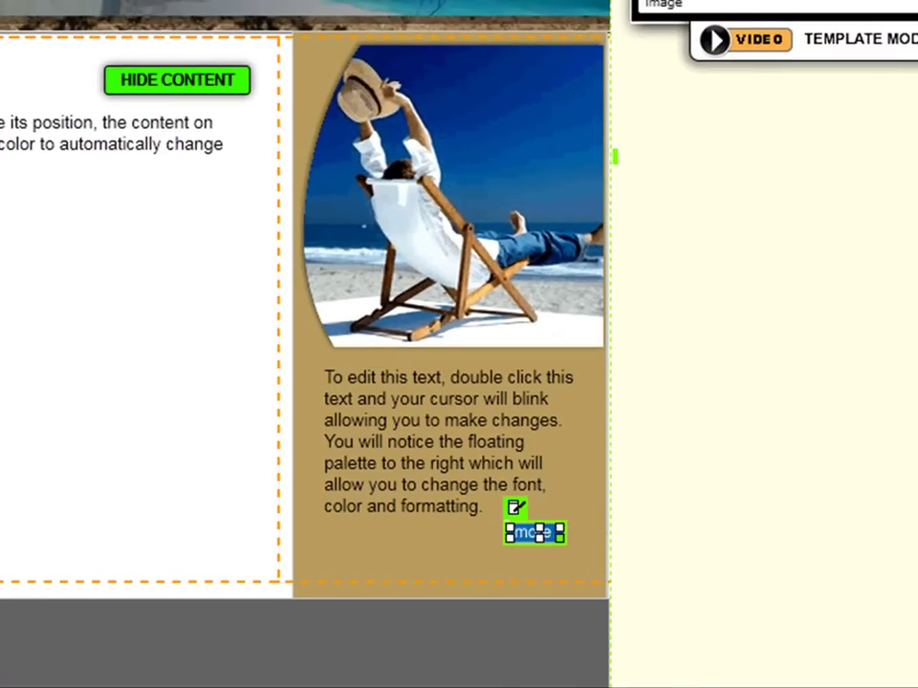
pyautogui.click(803, 473)
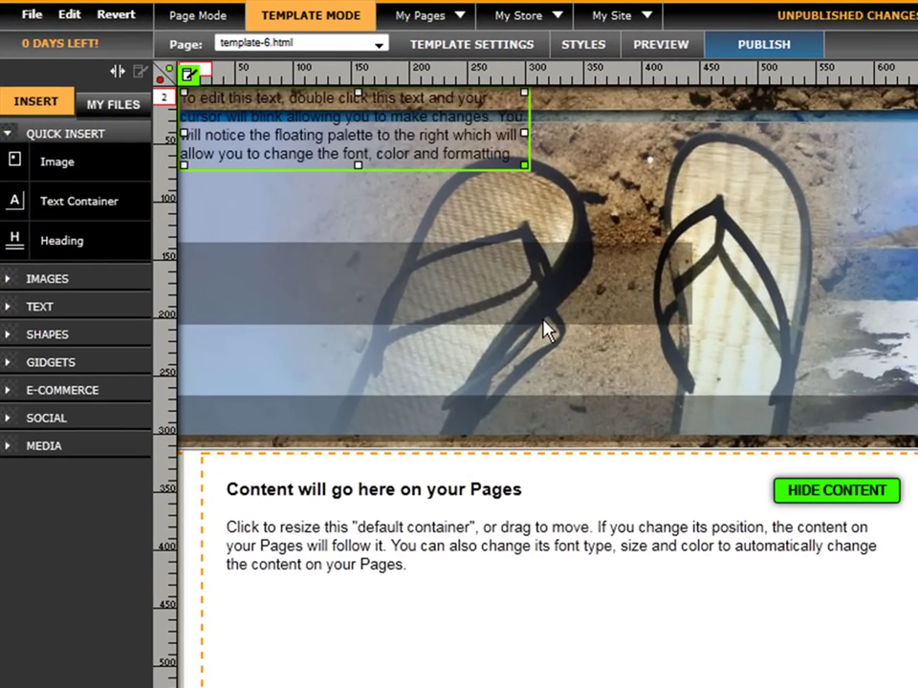
# Place a new text container in the header about 128 px across and 69 px down, and replace its text with "SURF SIDE"
pyautogui.moveTo(404, 111); pyautogui.dragTo(544, 196)
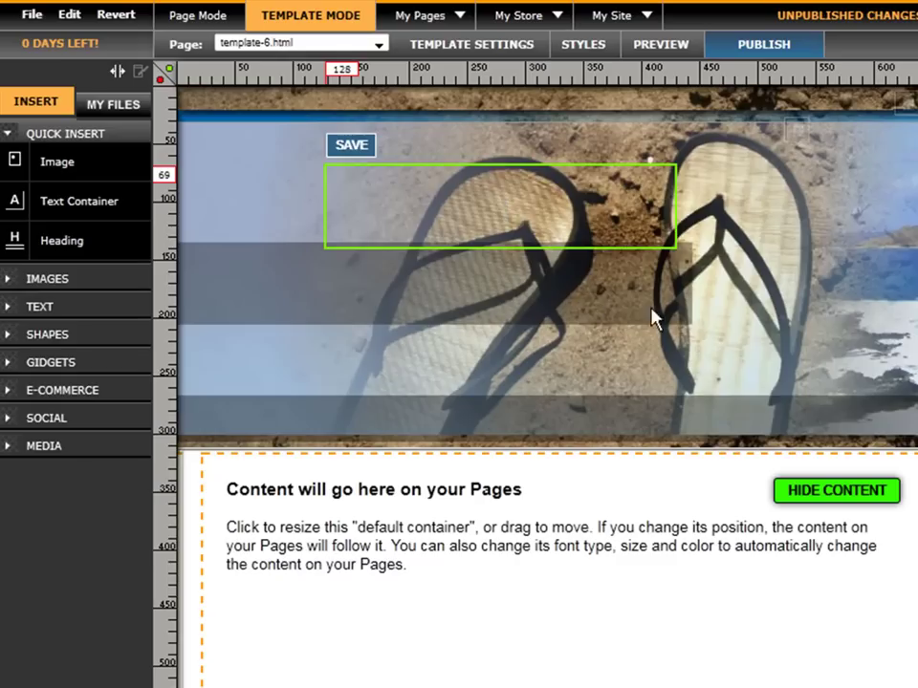
pyautogui.doubleClick(527, 194)
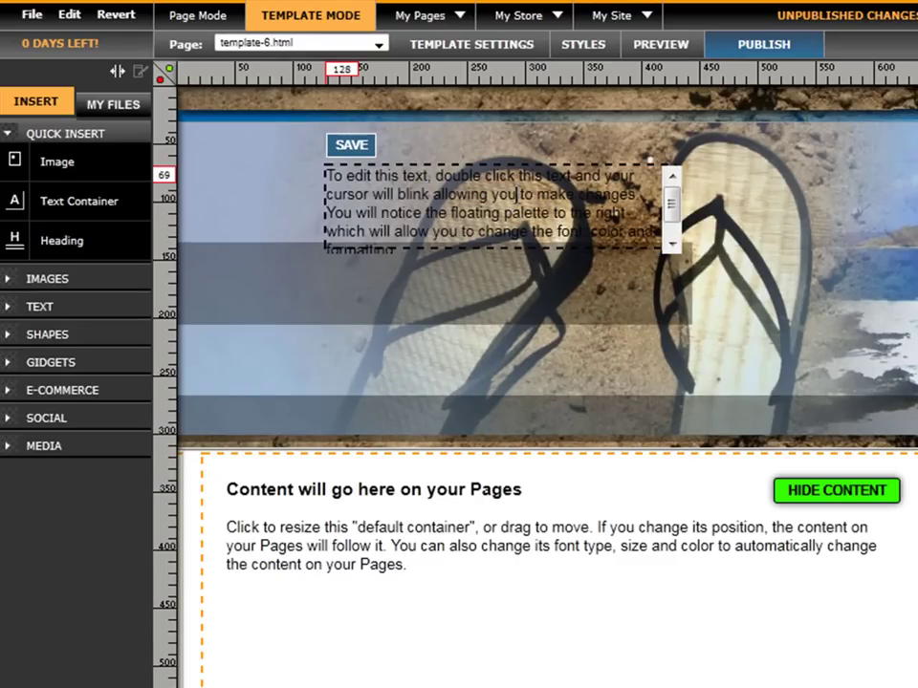
pyautogui.hotkey('ctrl', 'a')
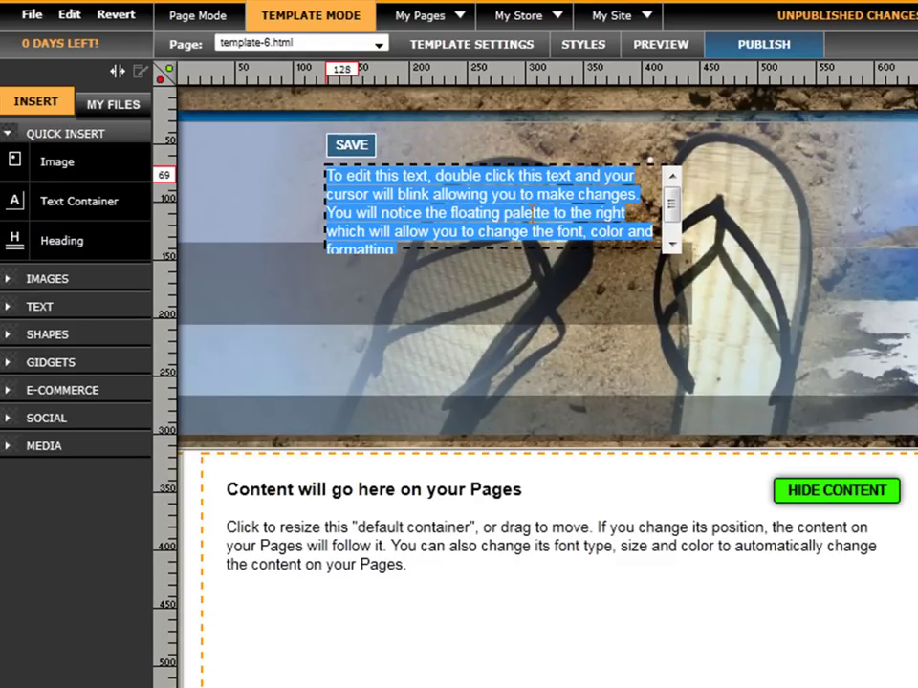
pyautogui.write('SURF SIDE')
# Format the SURF SIDE title in Georgia at size 7 (48 px) without bold
pyautogui.doubleClick(386, 176)
pyautogui.tripleClick(402, 176)
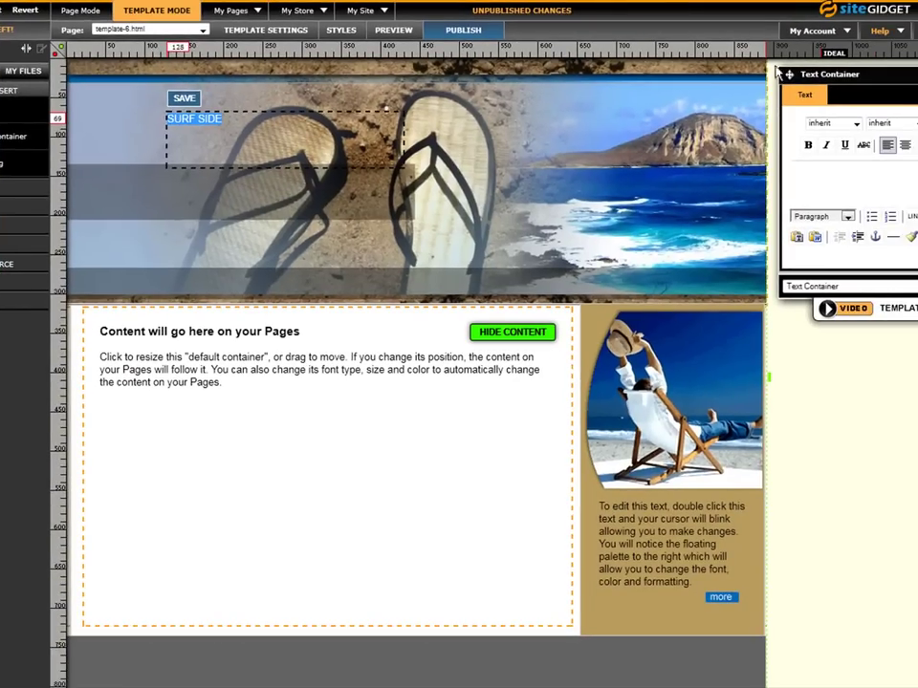
pyautogui.click(808, 144)
pyautogui.click(856, 124)
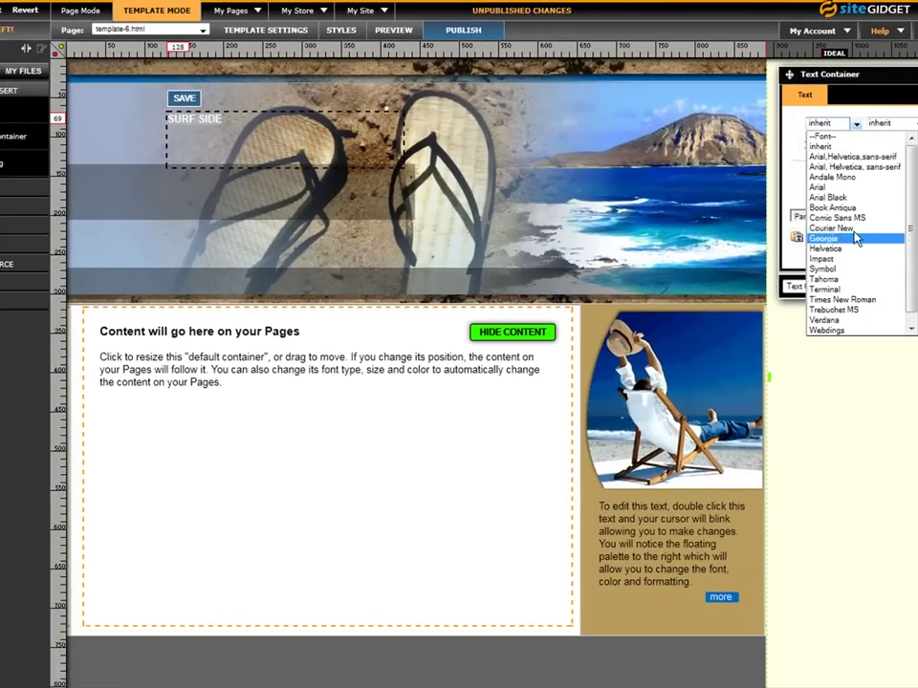
pyautogui.click(847, 239)
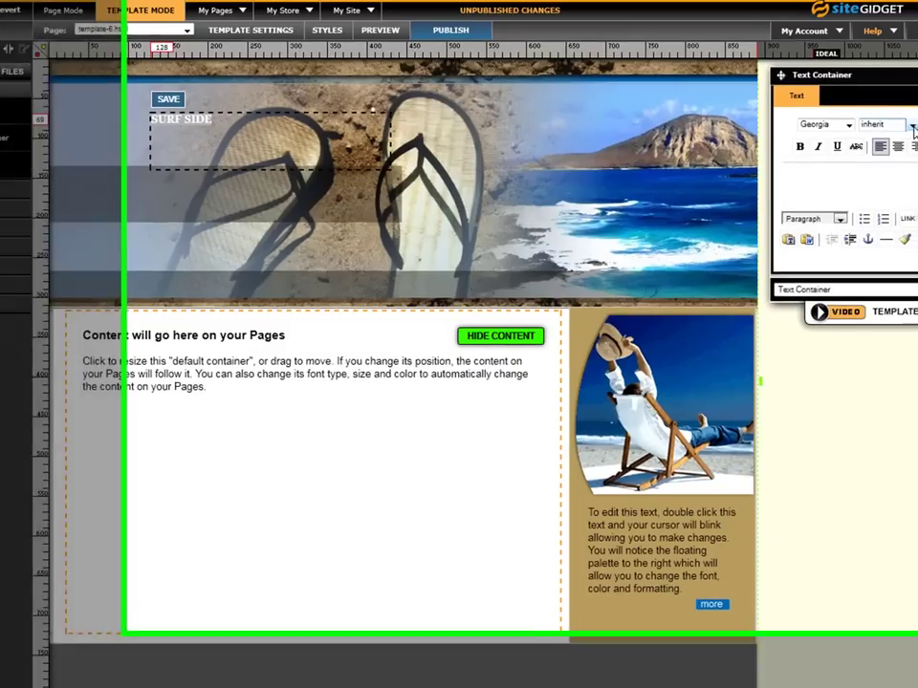
pyautogui.click(903, 123)
pyautogui.click(827, 240)
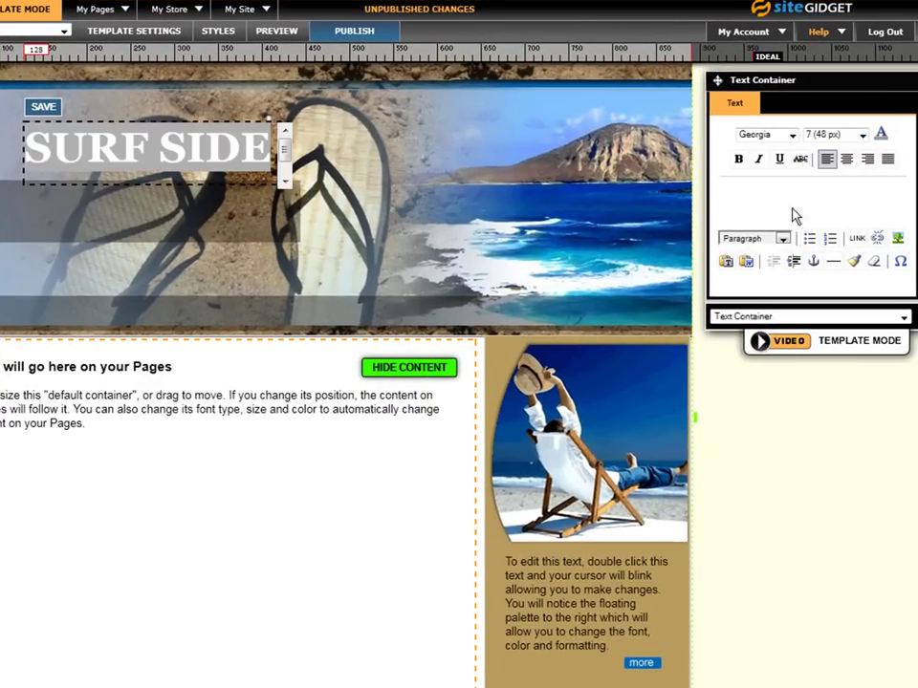
pyautogui.click(740, 160)
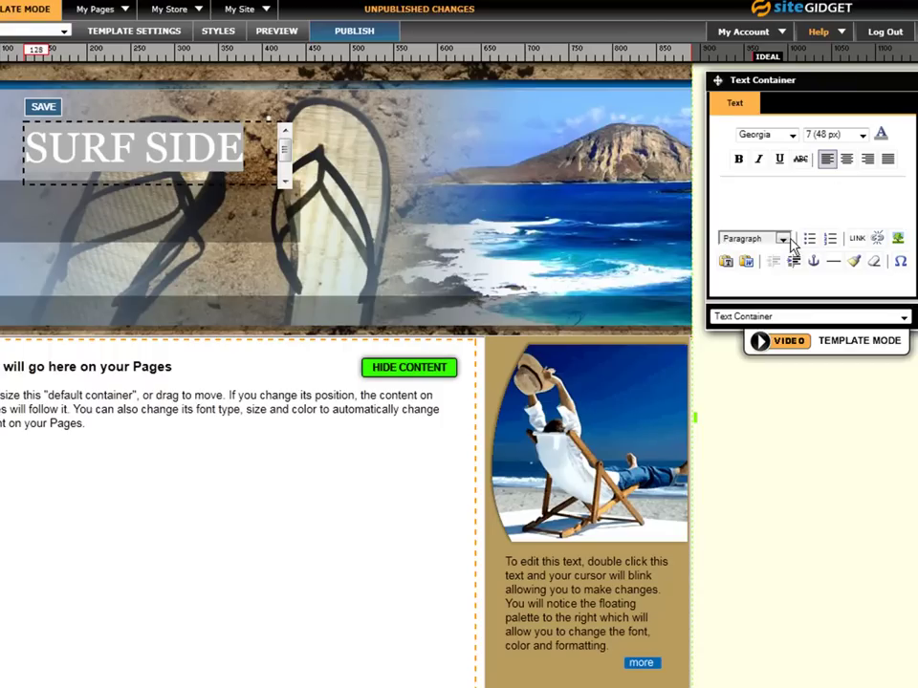
pyautogui.click(825, 160)
# Move the SURF SIDE title to about 30 px across and 43 px down in the header
pyautogui.click(528, 229)
pyautogui.moveTo(172, 144); pyautogui.dragTo(100, 125)
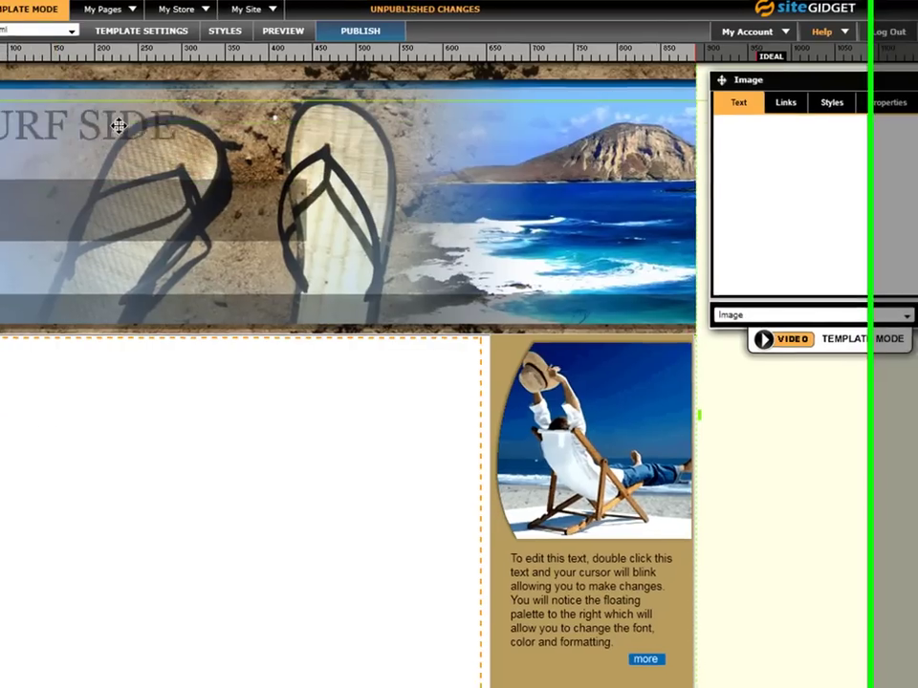
pyautogui.moveTo(203, 117); pyautogui.dragTo(207, 119)
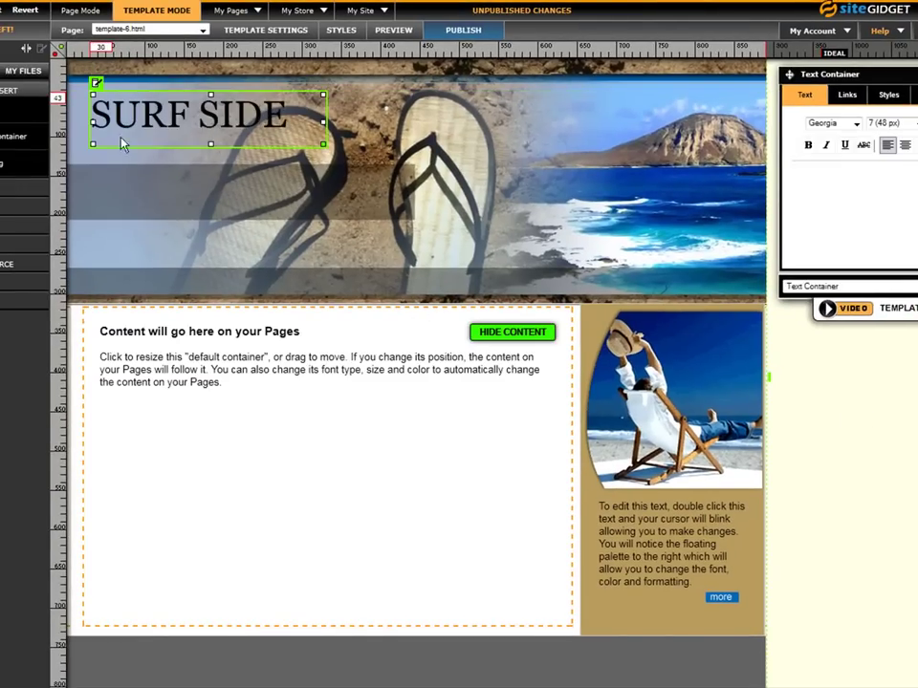
# Change the SURF SIDE title's font to Arial and nudge it to about 22 px across and 45 px down
pyautogui.doubleClick(216, 120)
pyautogui.tripleClick(216, 120)
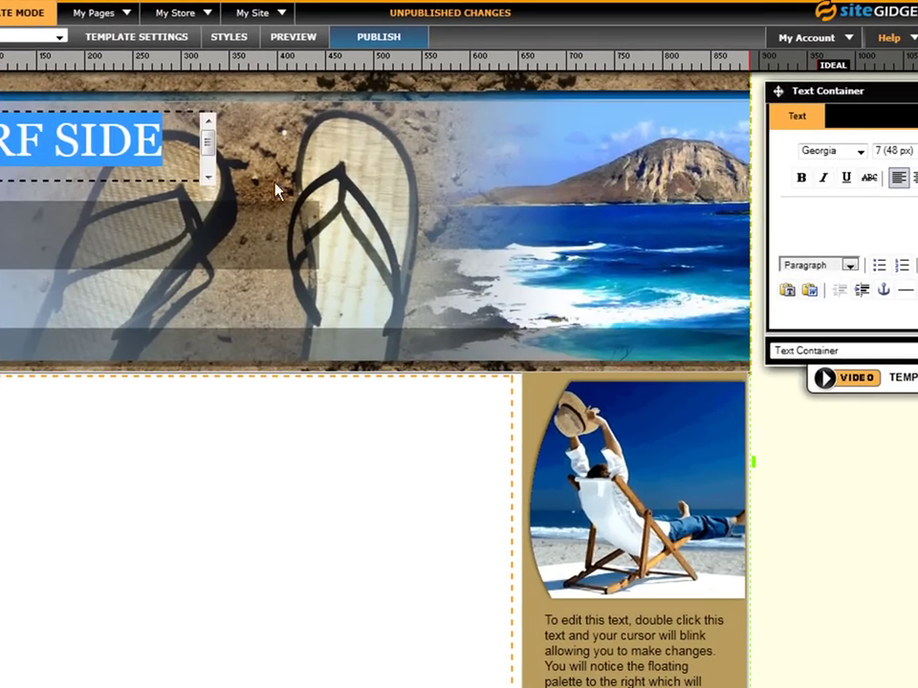
pyautogui.click(858, 151)
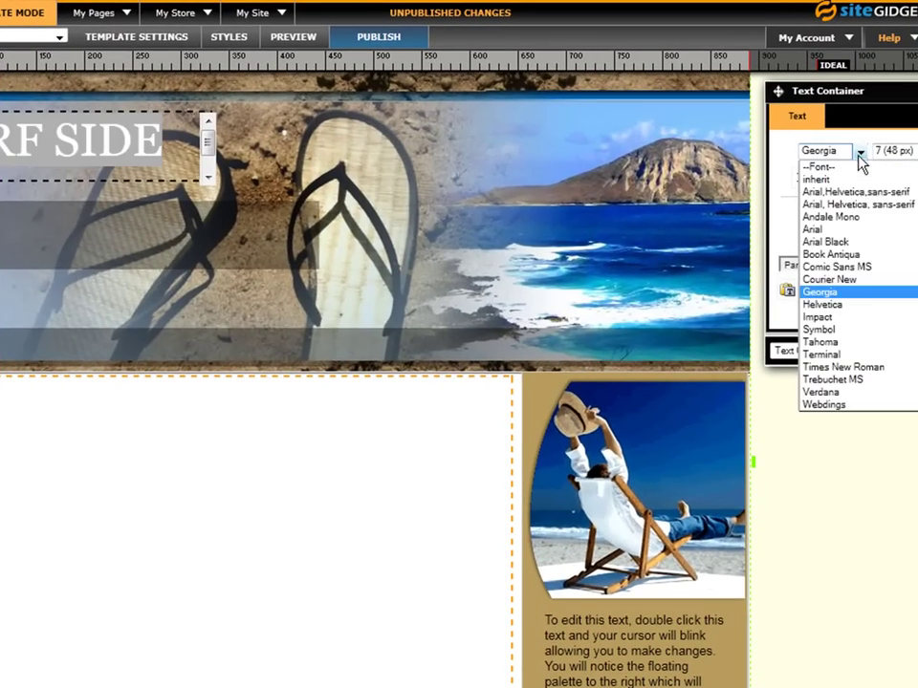
pyautogui.click(842, 231)
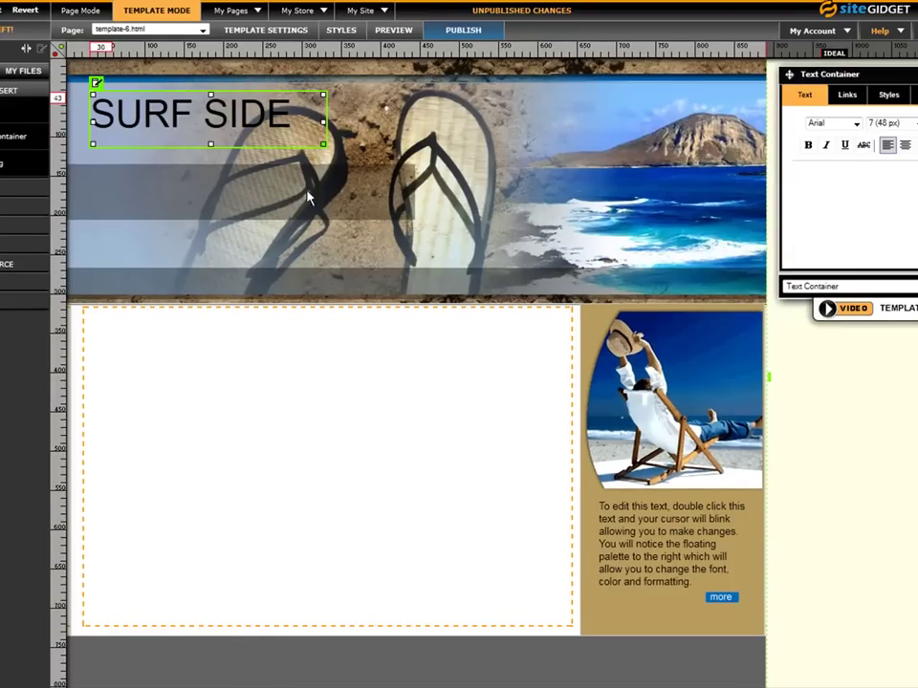
pyautogui.click(836, 392)
pyautogui.moveTo(250, 111); pyautogui.dragTo(242, 112)
pyautogui.click(809, 436)
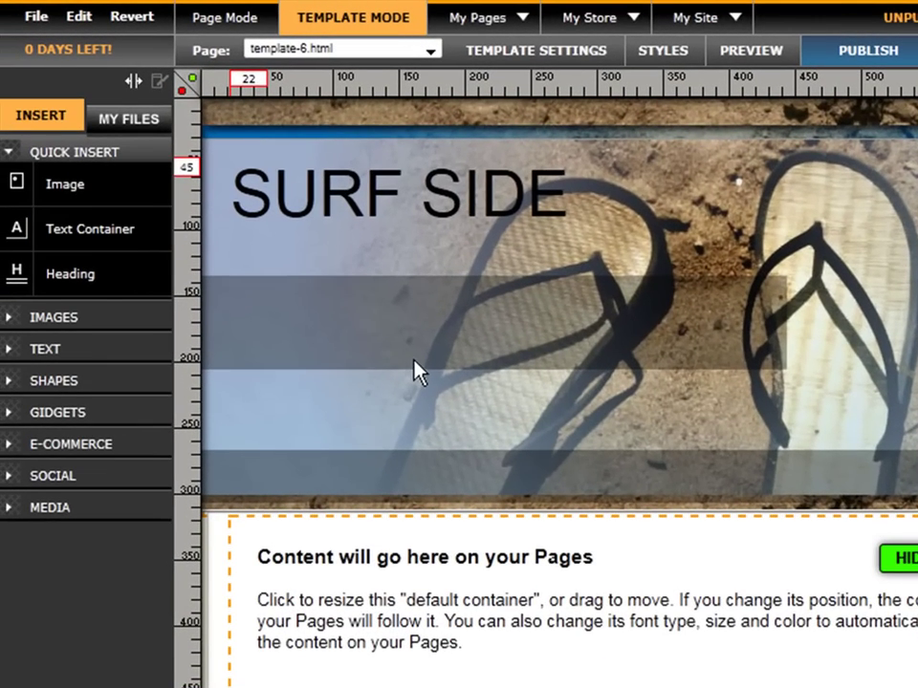
# Place a text container below the title, about 105 px across and 124 px down, and replace its text with "Slogan goes here"
pyautogui.moveTo(459, 122); pyautogui.dragTo(591, 285)
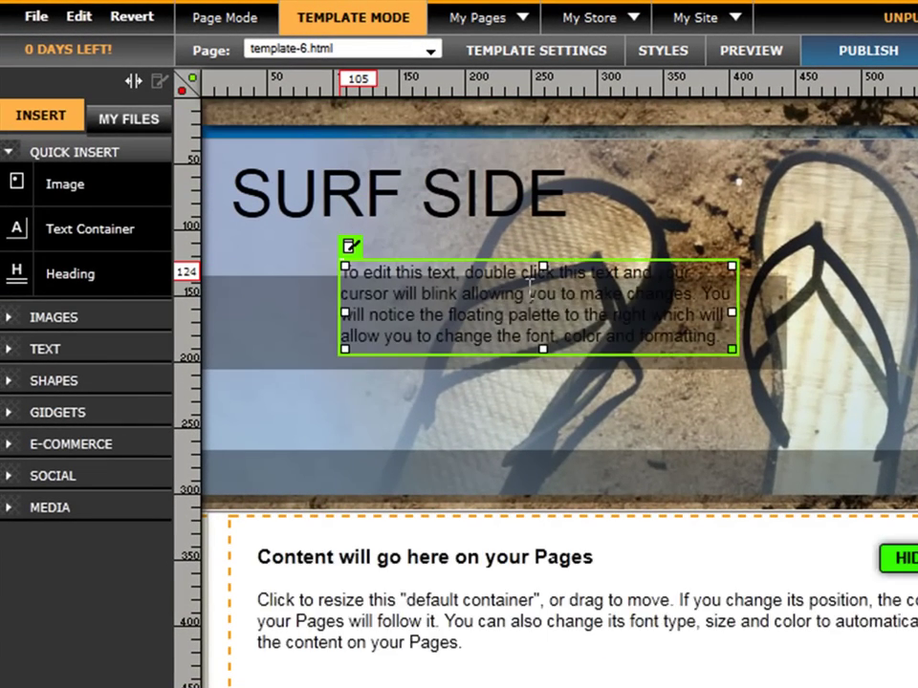
pyautogui.doubleClick(530, 283)
pyautogui.doubleClick(493, 293)
pyautogui.hotkey('ctrl', 'a')
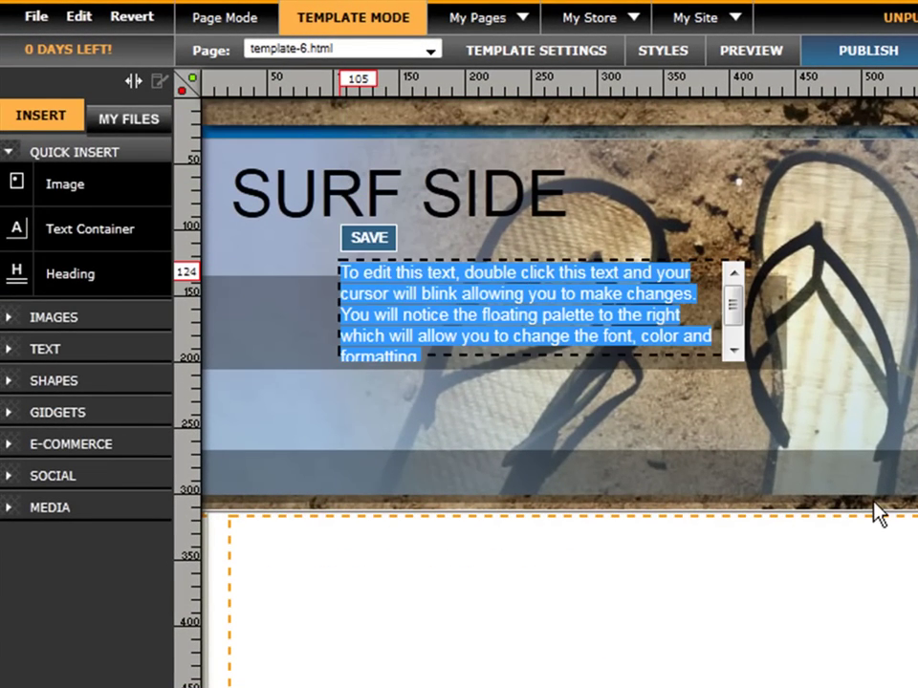
pyautogui.write('Slogan goes here')
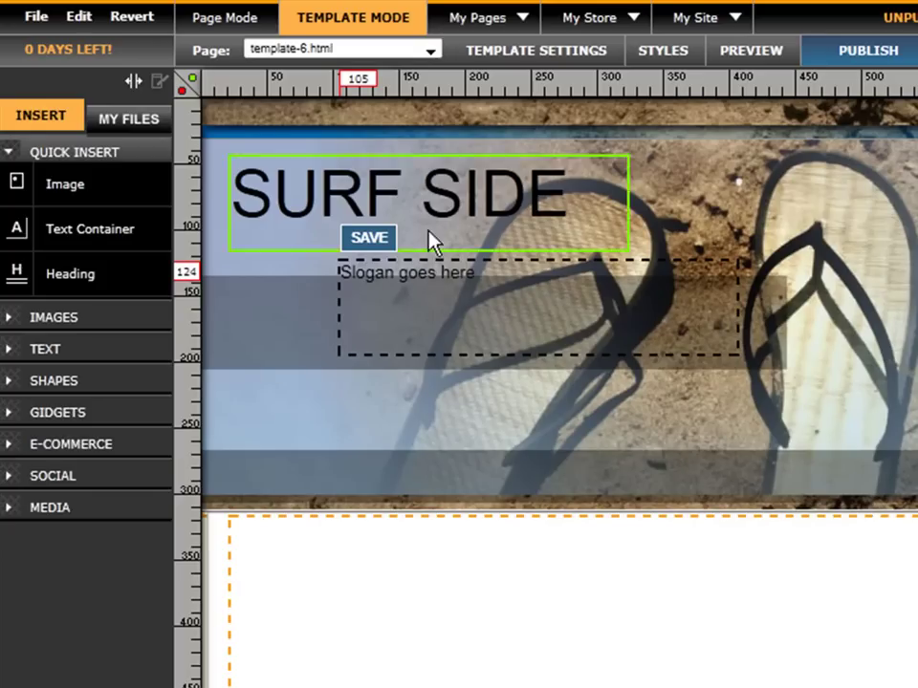
pyautogui.click(370, 241)
# Move the slogan to about 74 px across and 99 px down, just beneath the title, and shrink its container
pyautogui.moveTo(497, 318); pyautogui.dragTo(473, 271)
pyautogui.moveTo(686, 310); pyautogui.dragTo(525, 246)
pyautogui.click(762, 548)
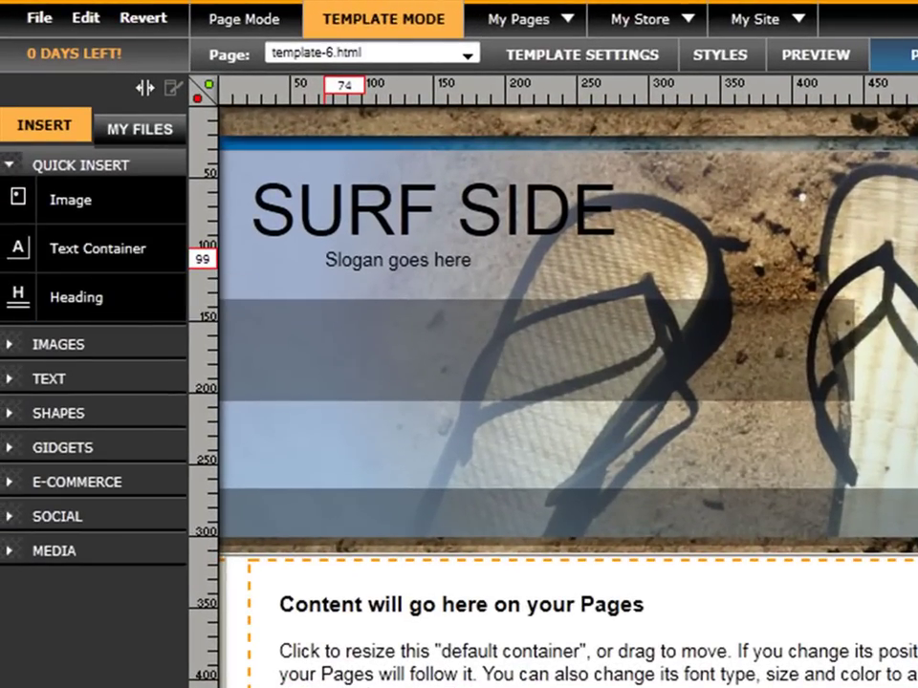
# Place a text container on the header's upper dark band, about 76 px across and 134 px down, reading "Have a wonderful vacation!"
pyautogui.moveTo(537, 215); pyautogui.dragTo(622, 362)
pyautogui.doubleClick(574, 336)
pyautogui.hotkey('ctrl', 'a')
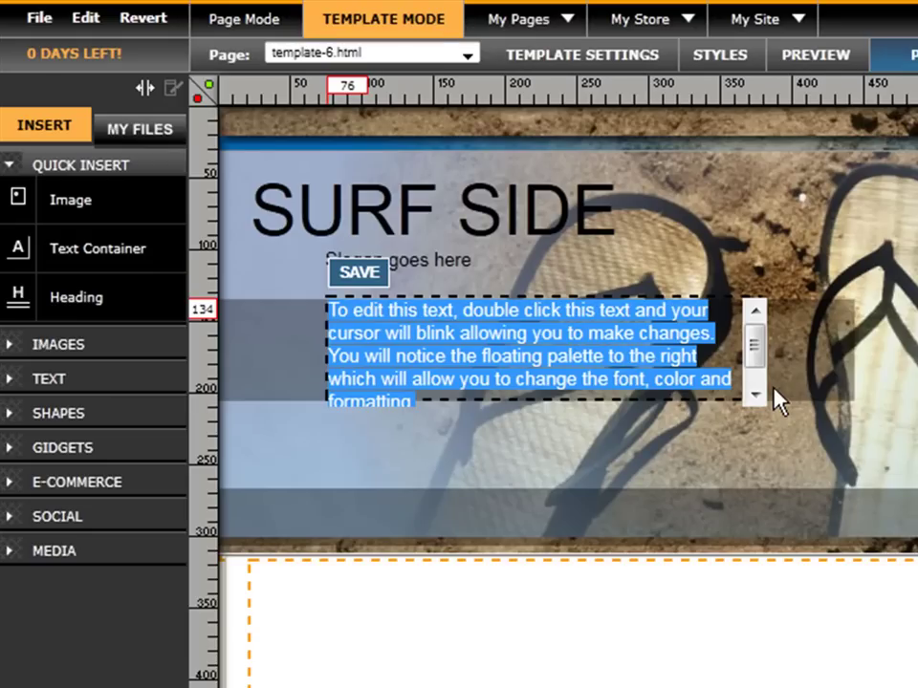
pyautogui.write('Have a wonderful ')
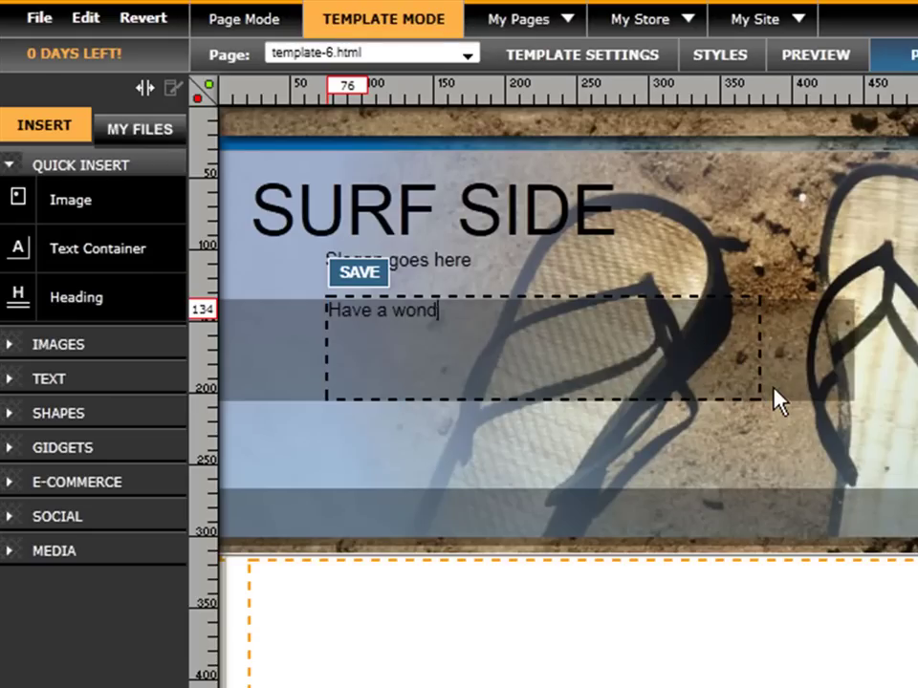
pyautogui.write('vacation!')
# Format the "Have a wonderful vacation!" line as bold italic Georgia at size 5 (24 px) in white
pyautogui.hotkey('ctrl', 'shift', 'Left')
pyautogui.hotkey('ctrl', 'shift', 'Left')
pyautogui.hotkey('ctrl', 'shift', 'Left')
pyautogui.hotkey('ctrl', 'shift', 'Left')
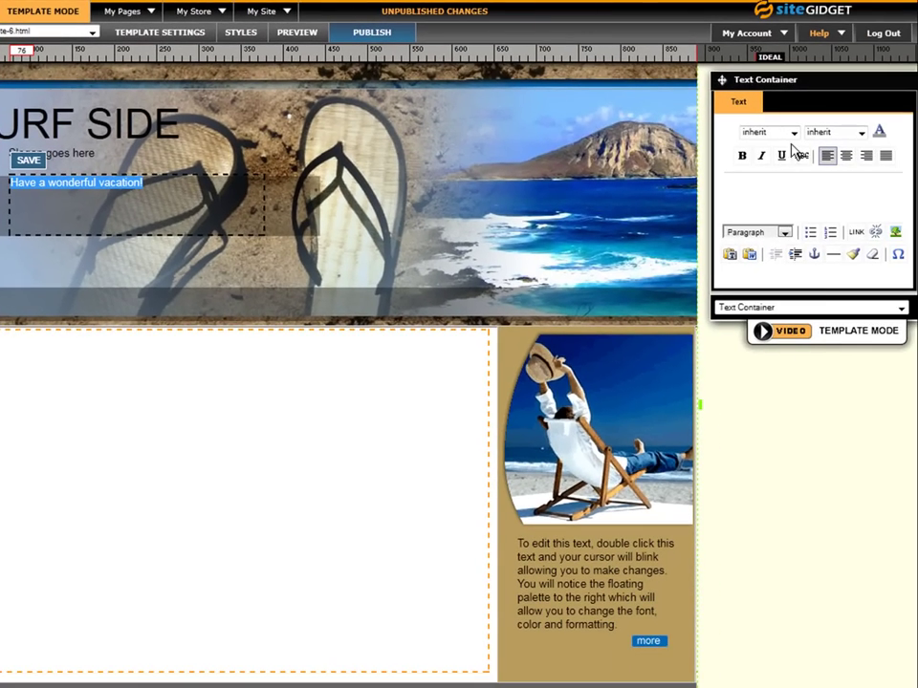
pyautogui.click(743, 158)
pyautogui.click(760, 157)
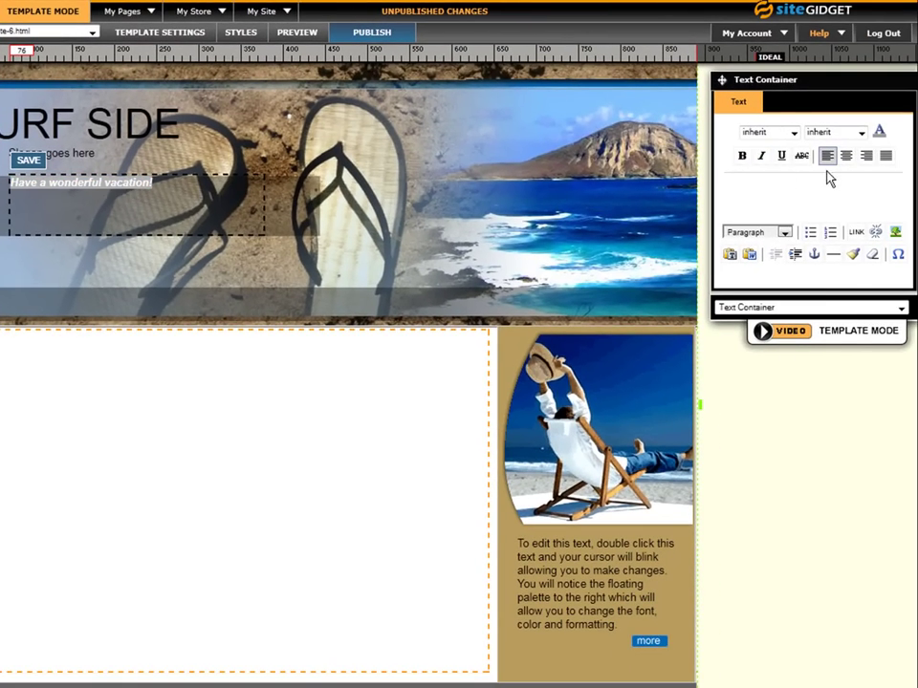
pyautogui.click(791, 134)
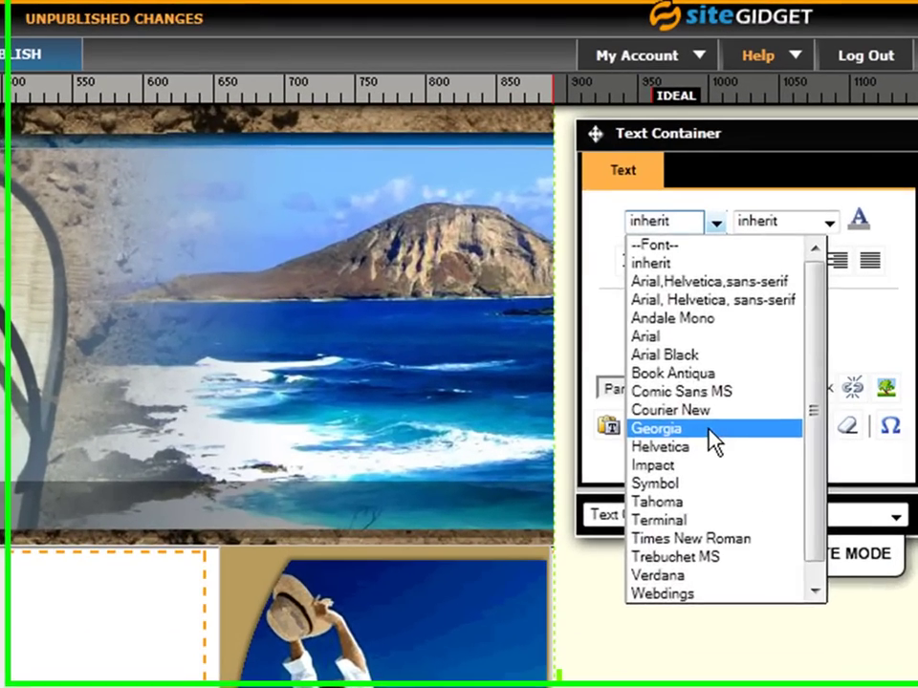
pyautogui.click(710, 429)
pyautogui.click(828, 223)
pyautogui.click(796, 361)
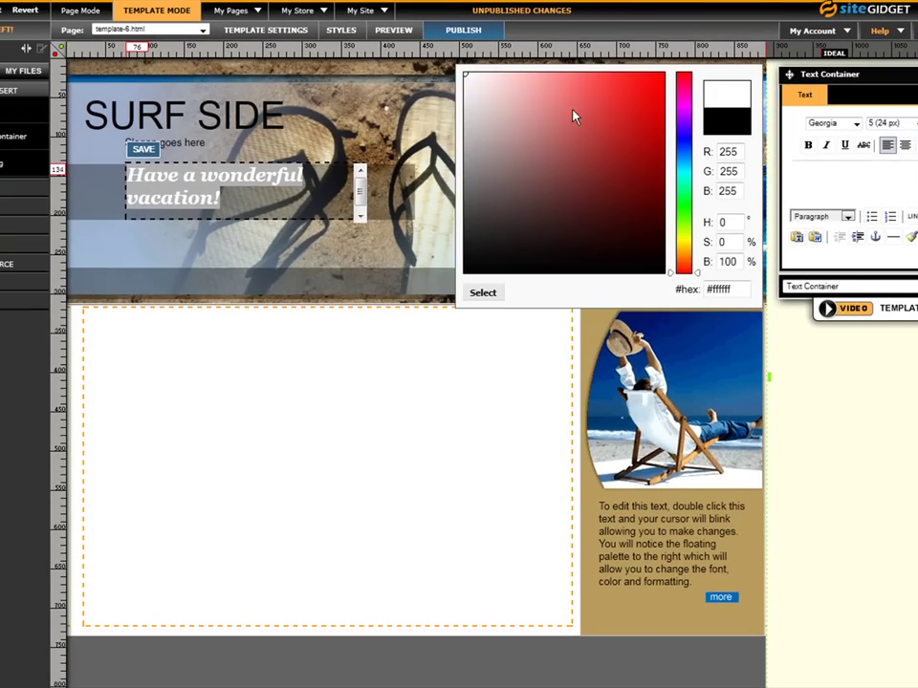
pyautogui.click(472, 99)
pyautogui.click(483, 293)
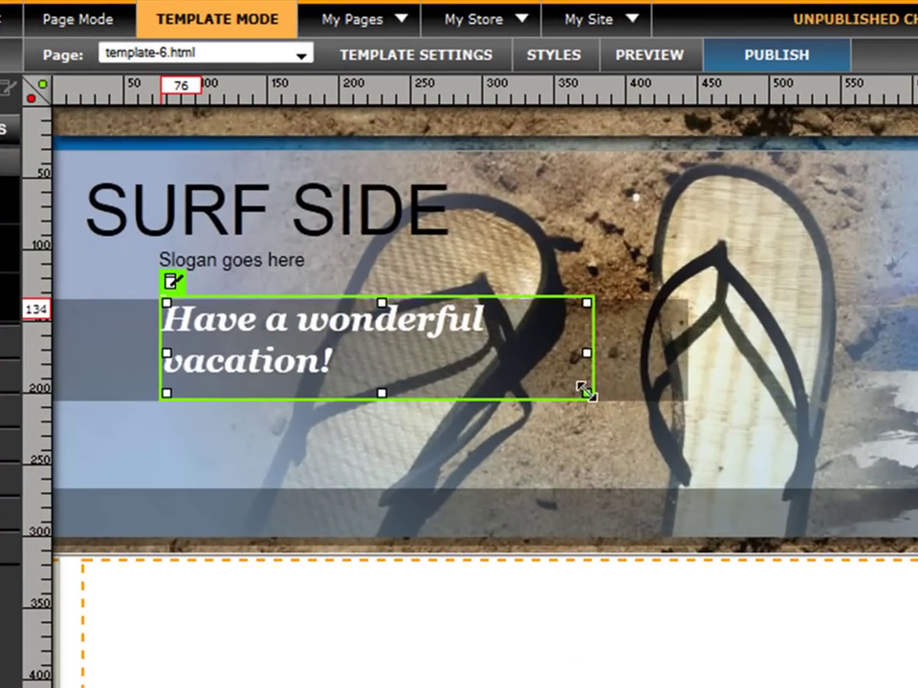
# Widen the vacation line's container so the text fits on one line, and lower it slightly within the dark band
pyautogui.moveTo(585, 392); pyautogui.dragTo(767, 341)
pyautogui.moveTo(583, 354); pyautogui.dragTo(592, 356)
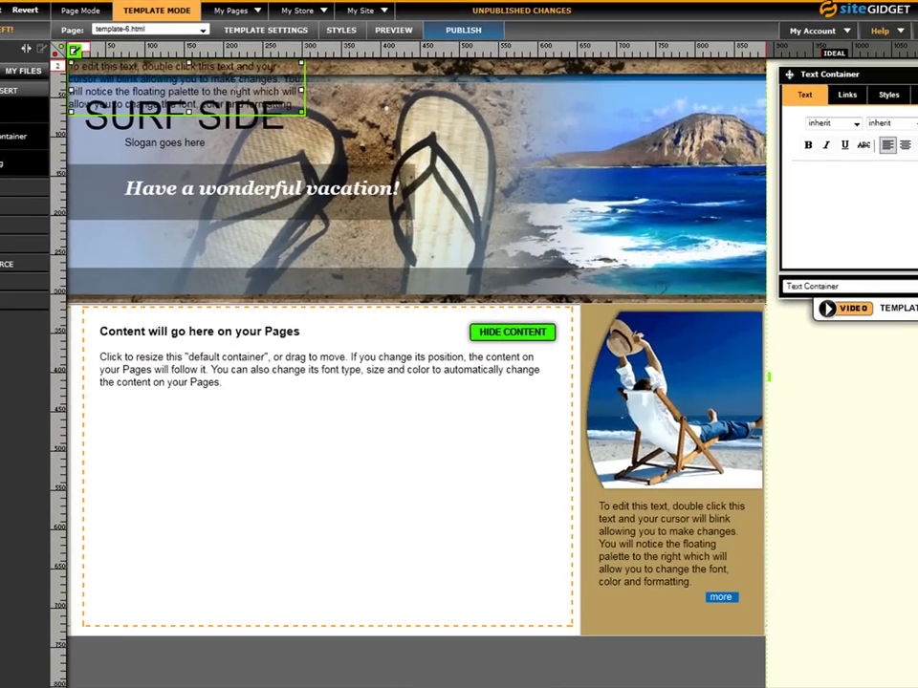
# Place a text container in the gray footer, about 266 px across and 744 px down, reading "Your address and phone here"
pyautogui.moveTo(293, 148); pyautogui.dragTo(435, 662)
pyautogui.doubleClick(435, 662)
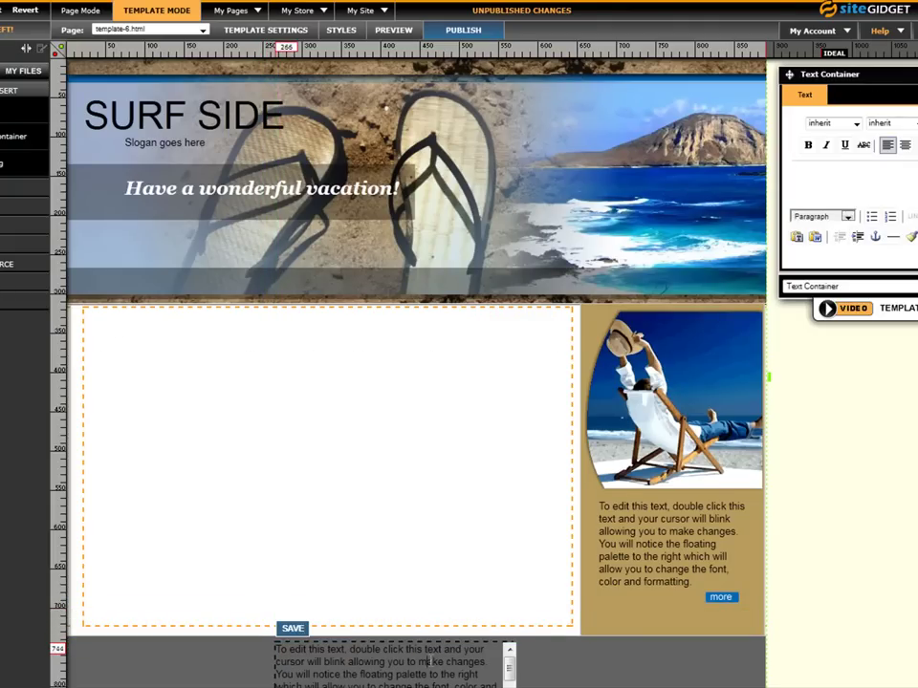
pyautogui.tripleClick(431, 661)
pyautogui.write('Your')
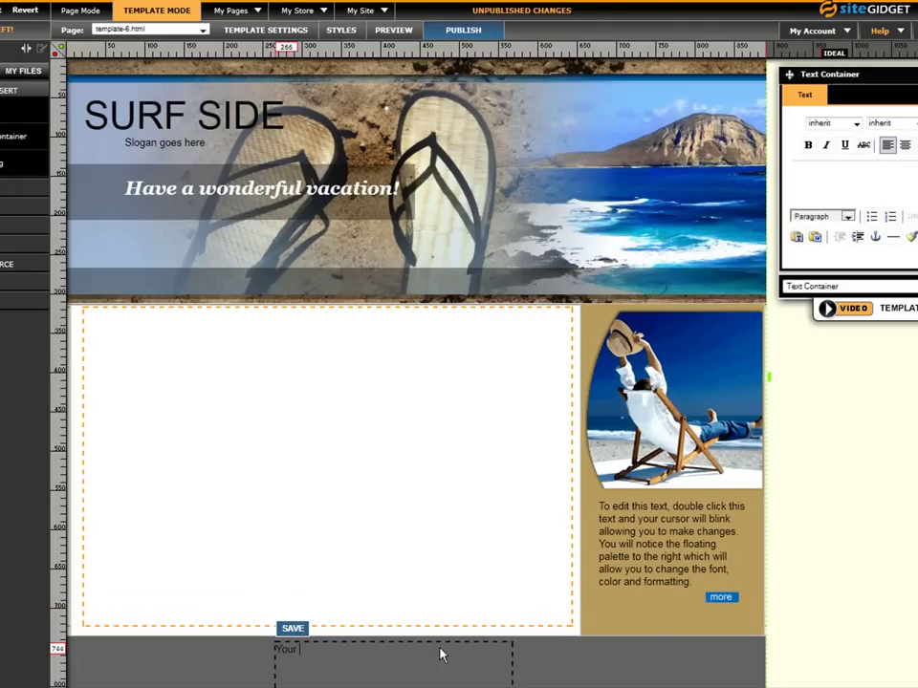
pyautogui.write(' address')
pyautogui.write(' and pho')
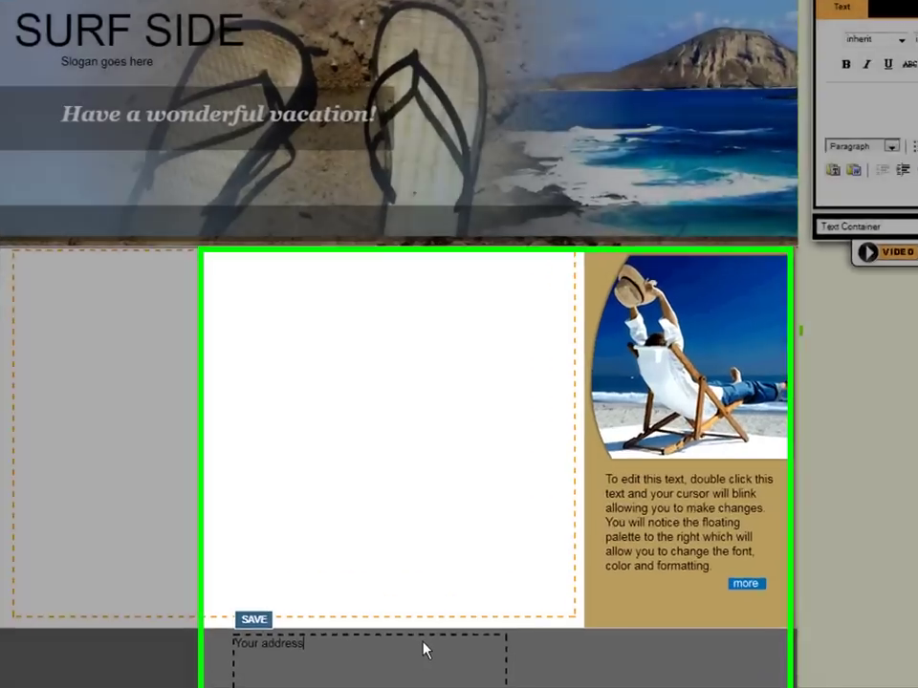
pyautogui.write('ne here')
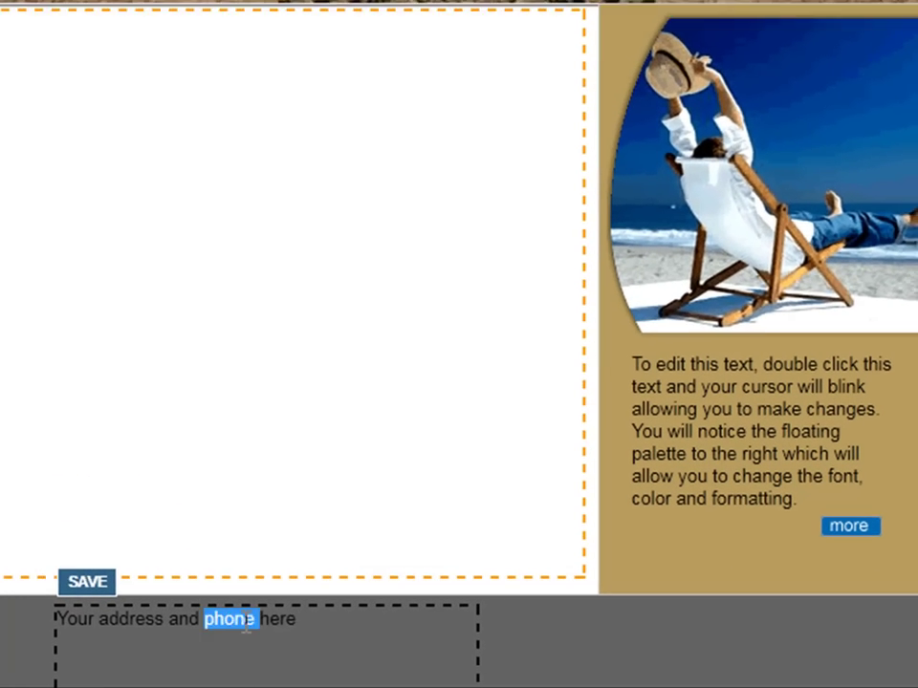
# Color all of the footer's address and phone text white (#ffffff)
pyautogui.hotkey('ctrl', 'a')
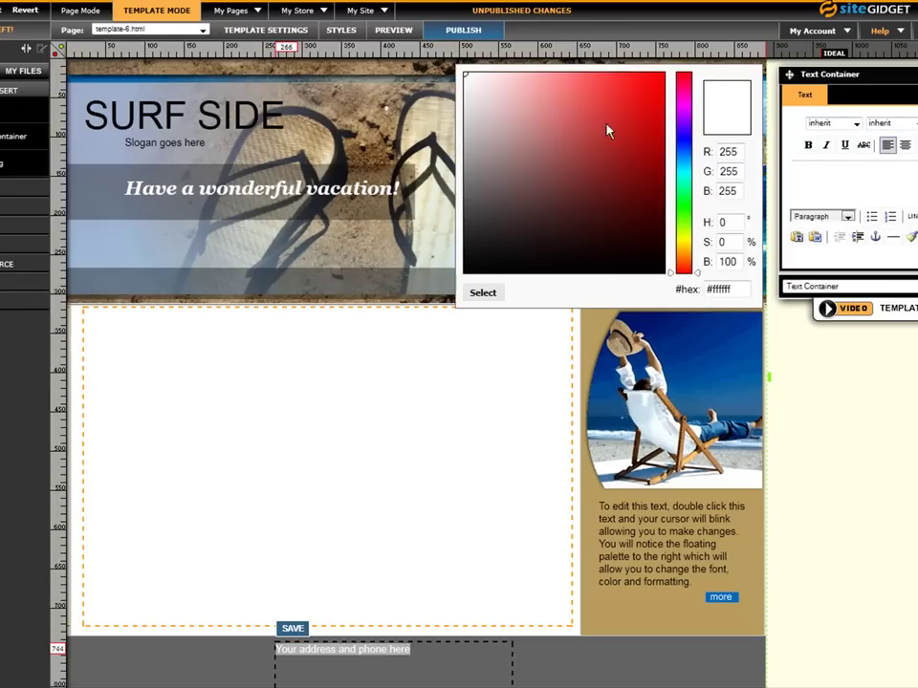
pyautogui.click(484, 293)
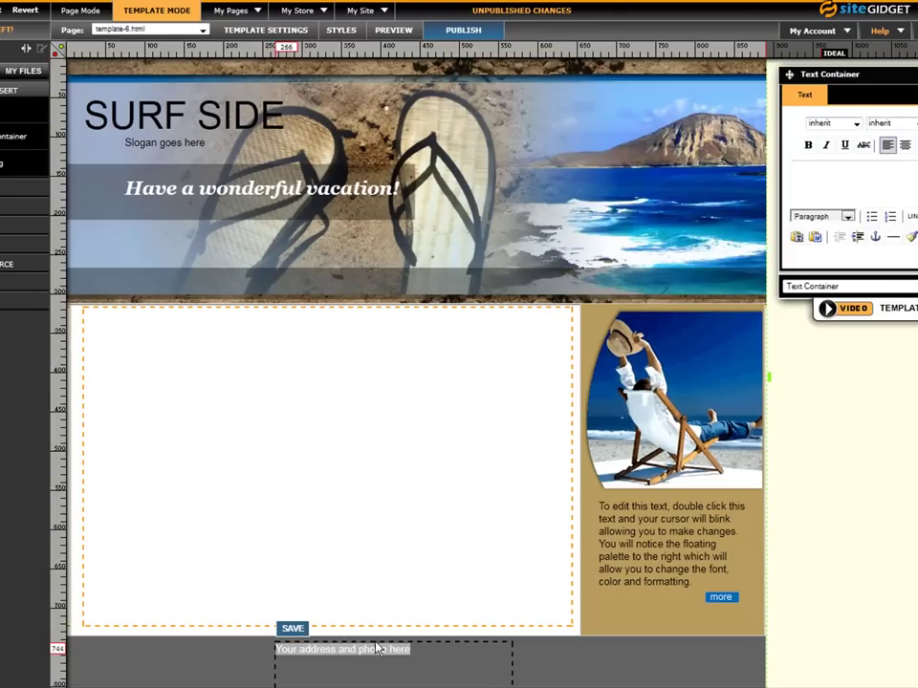
# Save the footer's address and phone text and move its container across the footer to about 438 px
pyautogui.click(292, 628)
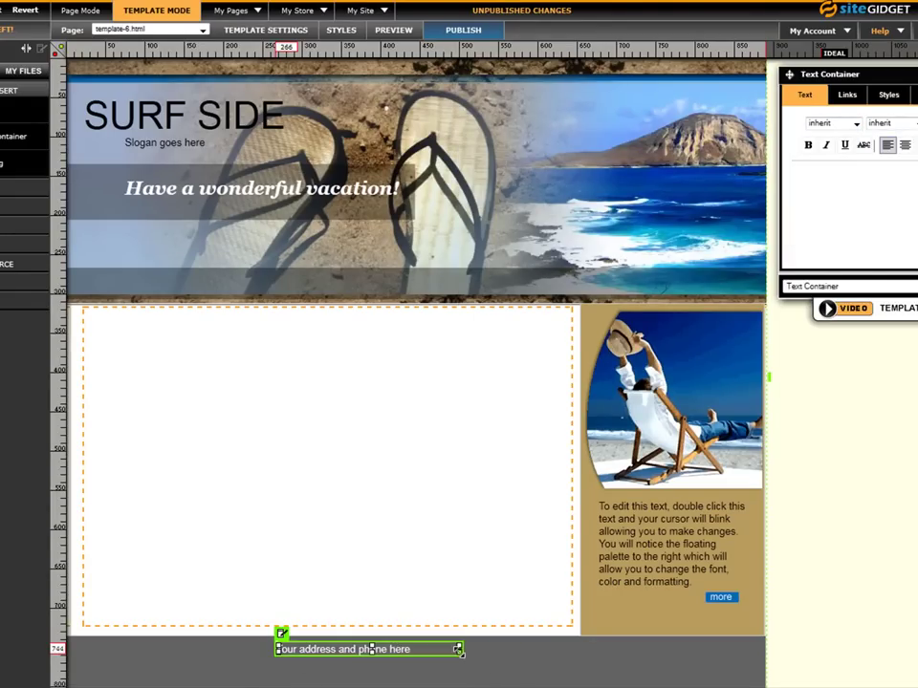
pyautogui.moveTo(382, 652); pyautogui.dragTo(514, 652)
pyautogui.click(828, 558)
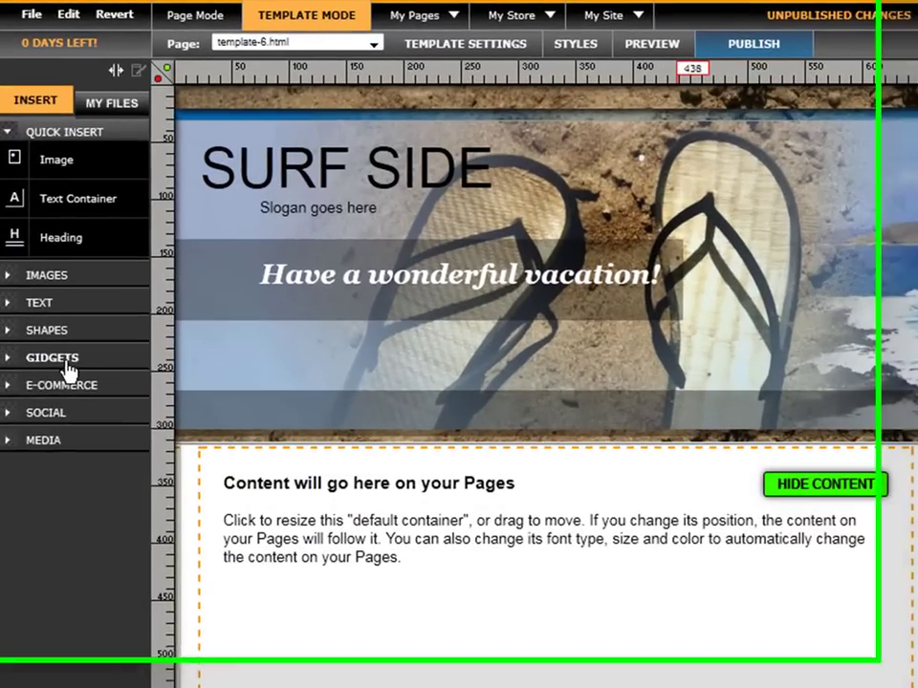
# Insert a Navigation gidget set up as a Horizontal Menu with link underlining set to never
pyautogui.click(65, 368)
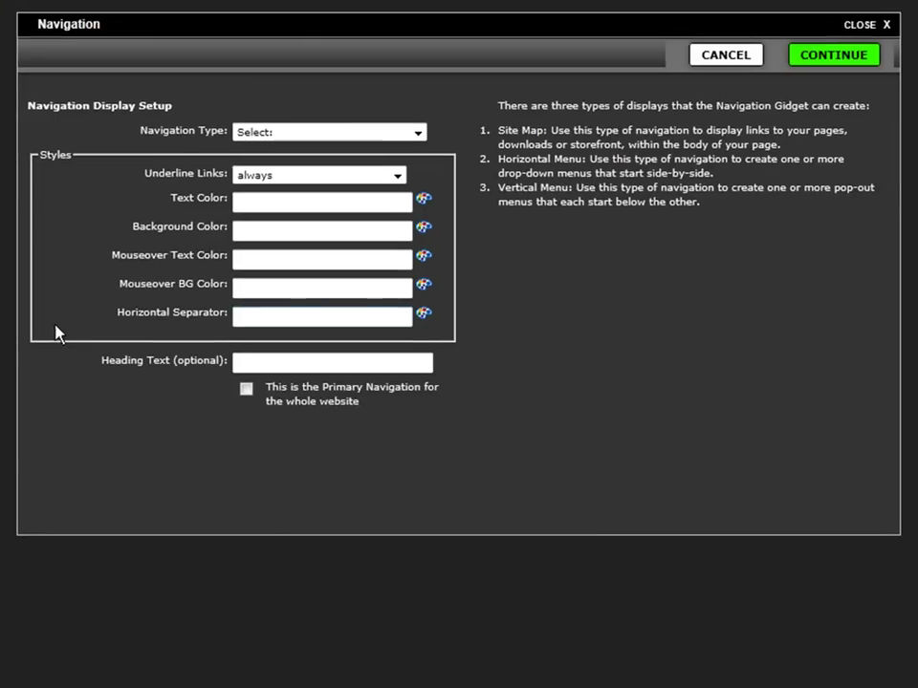
pyautogui.click(412, 135)
pyautogui.click(350, 179)
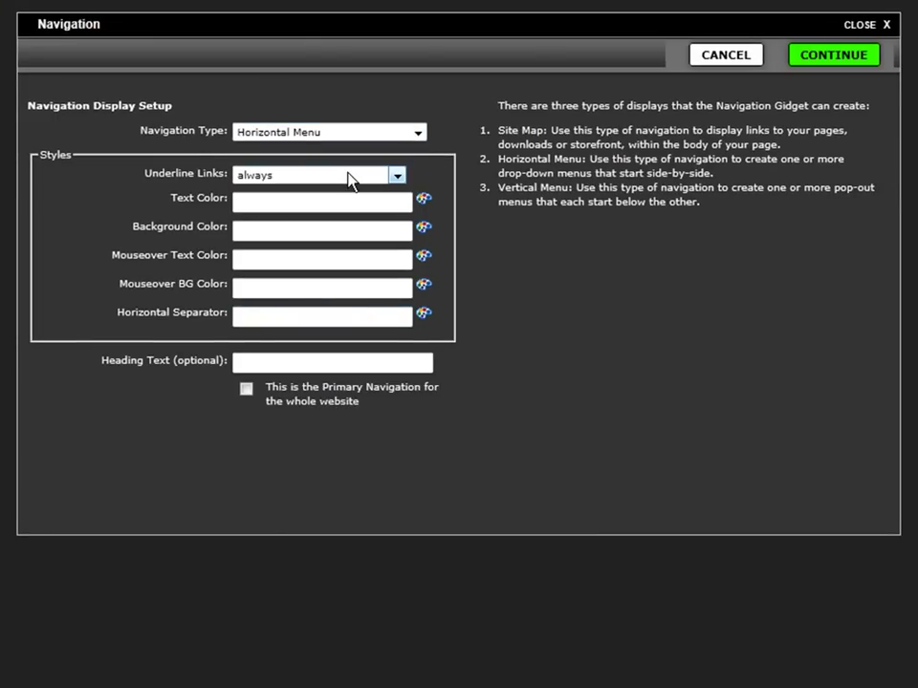
pyautogui.click(350, 179)
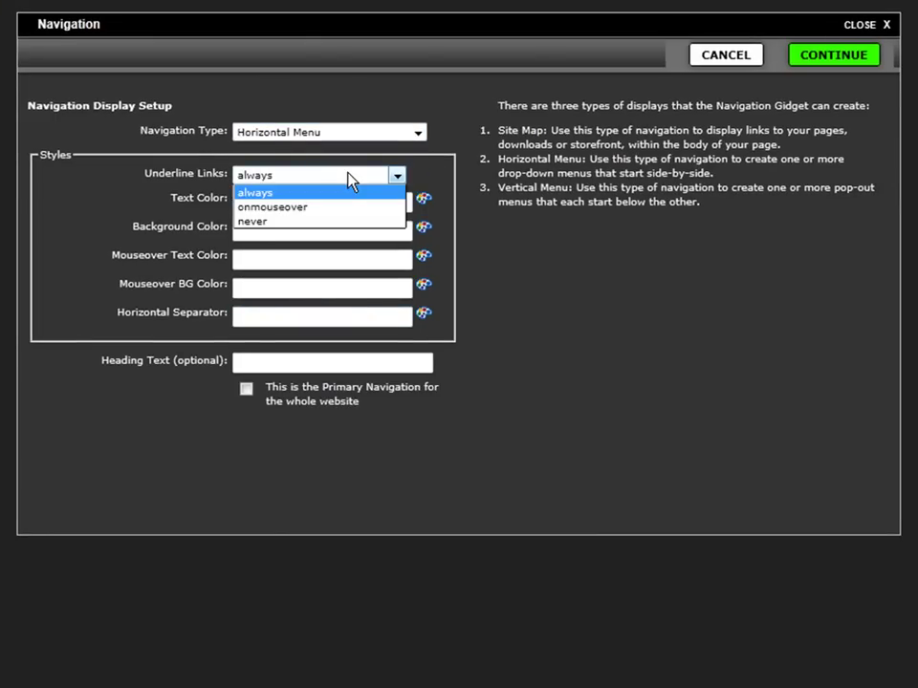
pyautogui.click(321, 224)
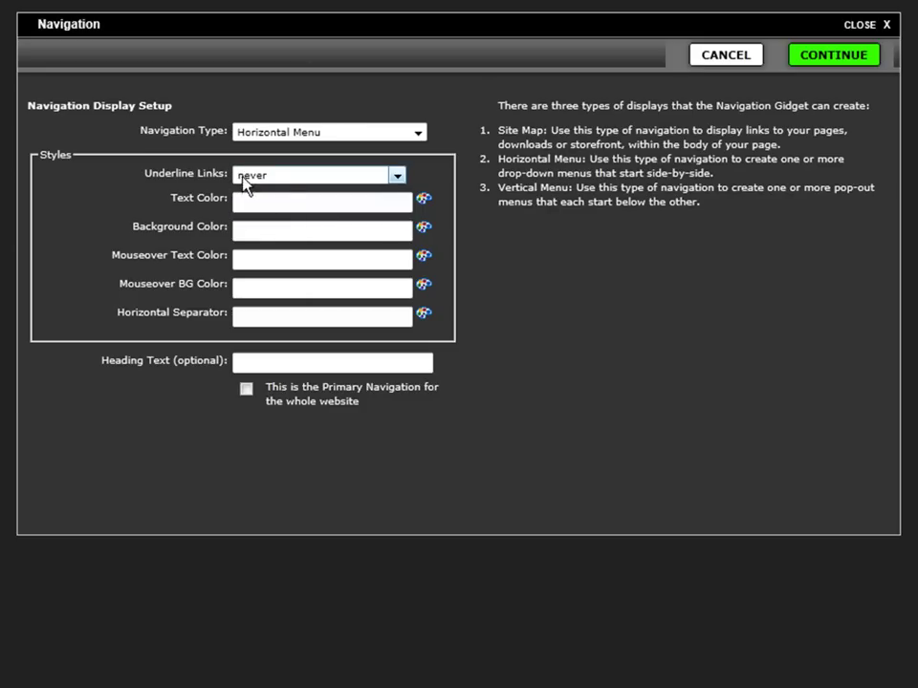
# Set the navigation menu's text color and horizontal separator to white (#ffffff)
pyautogui.click(424, 202)
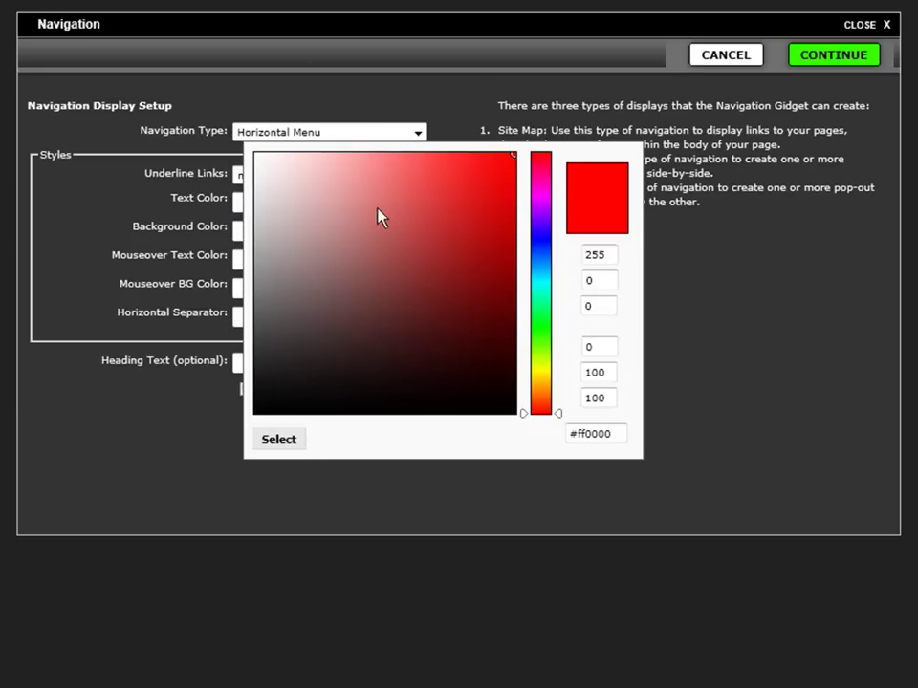
pyautogui.click(275, 440)
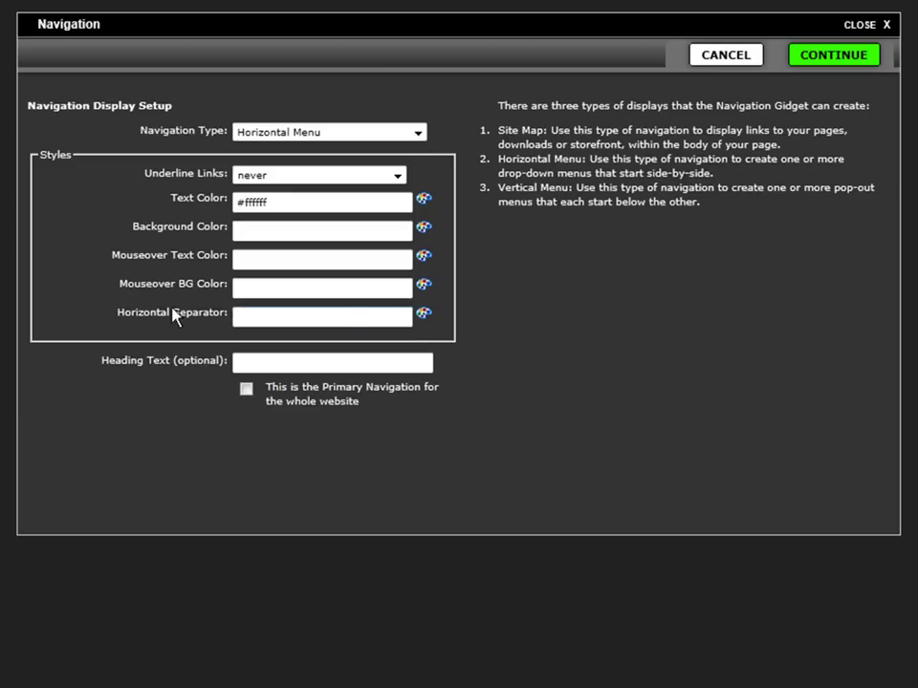
pyautogui.click(419, 320)
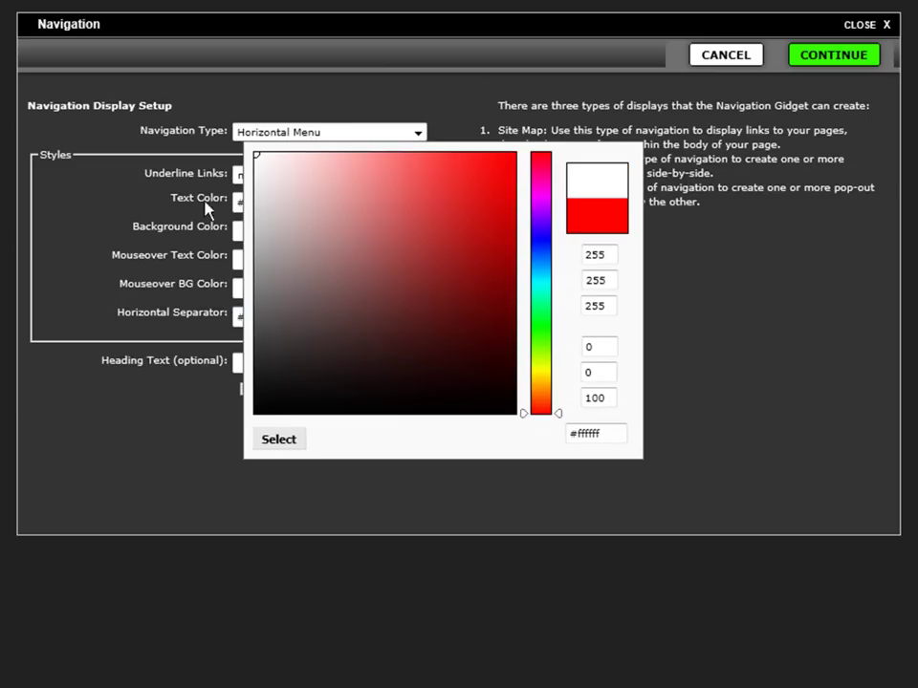
pyautogui.click(282, 435)
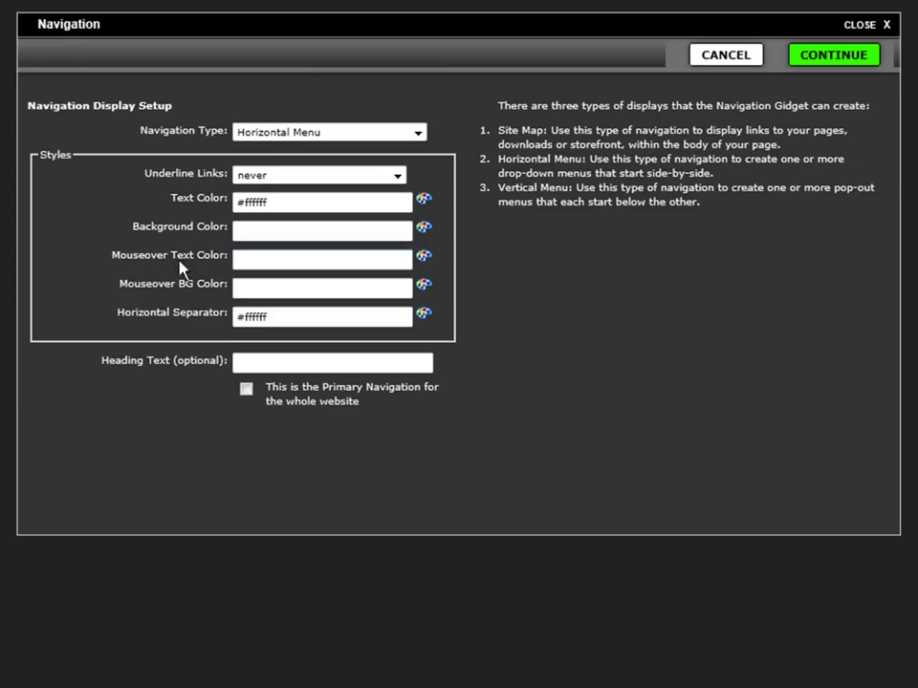
# Set the menu's mouseover text color to #000000 and mouseover background color to #ffffff, and accept the display setup
pyautogui.click(424, 256)
pyautogui.click(332, 246)
pyautogui.moveTo(332, 246); pyautogui.dragTo(204, 474)
pyautogui.click(276, 441)
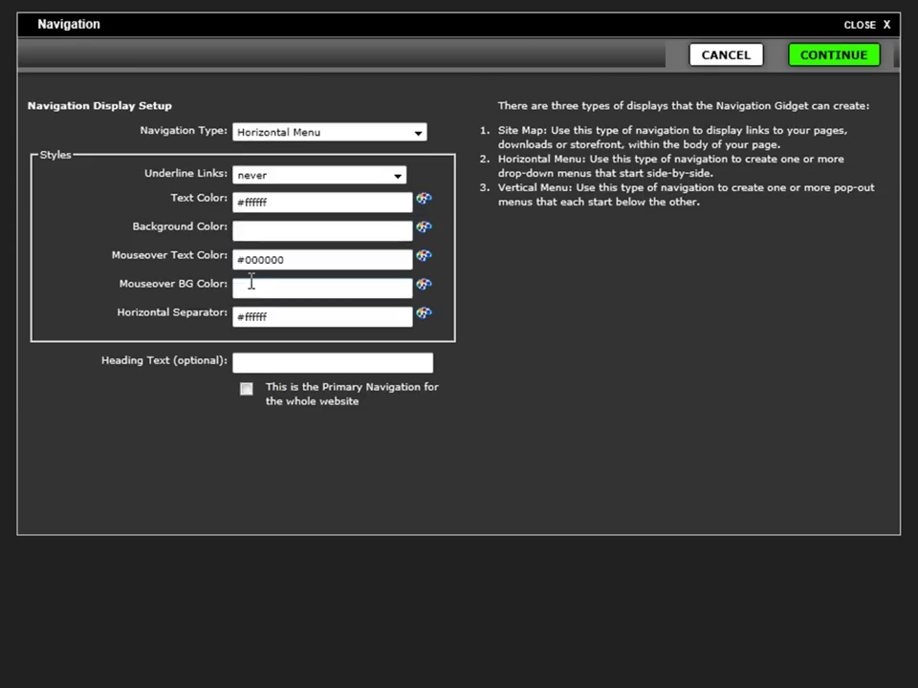
pyautogui.click(423, 285)
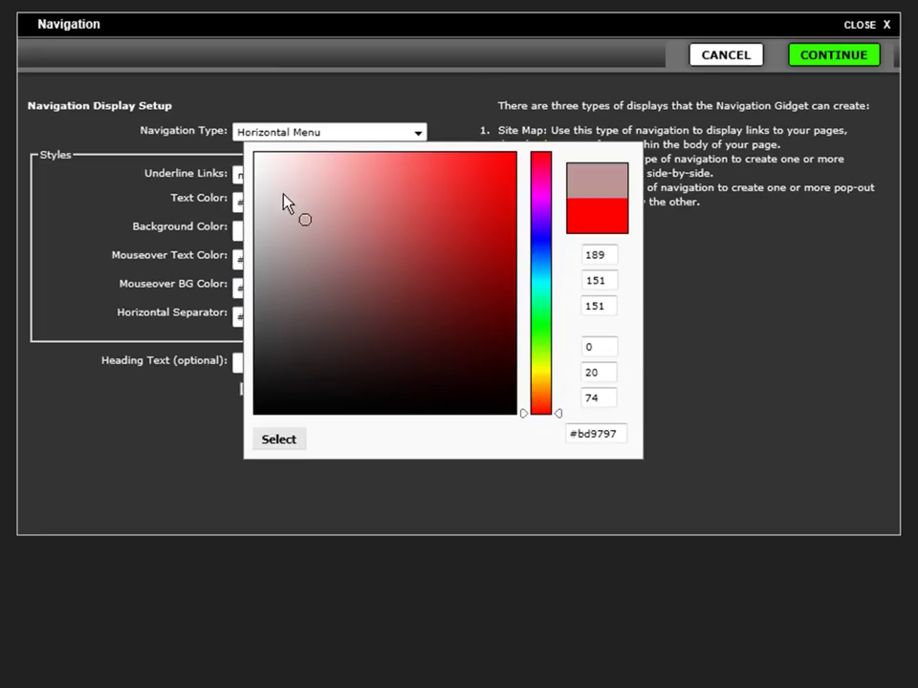
pyautogui.click(277, 441)
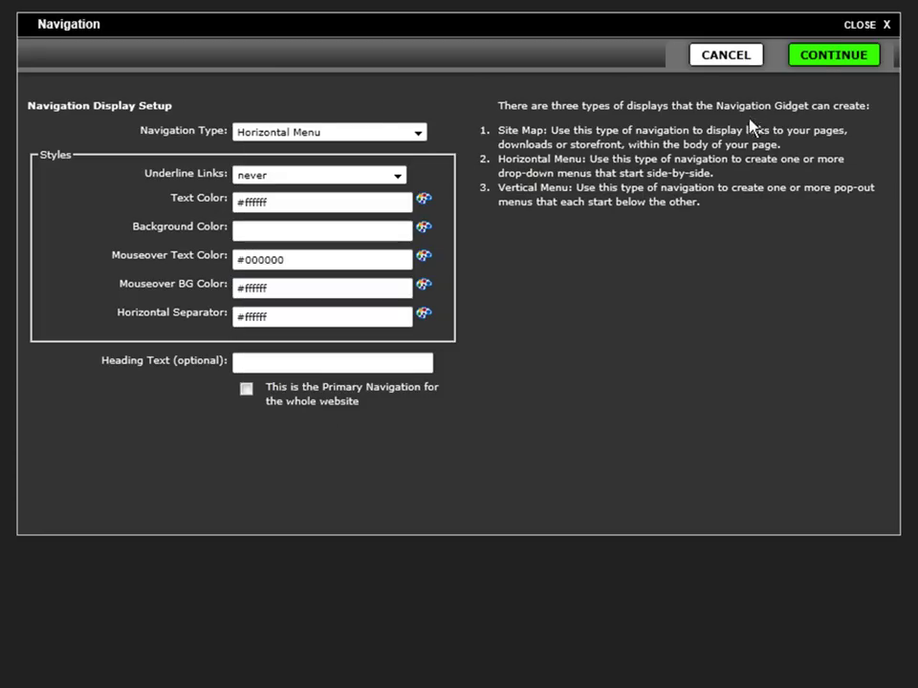
pyautogui.click(826, 58)
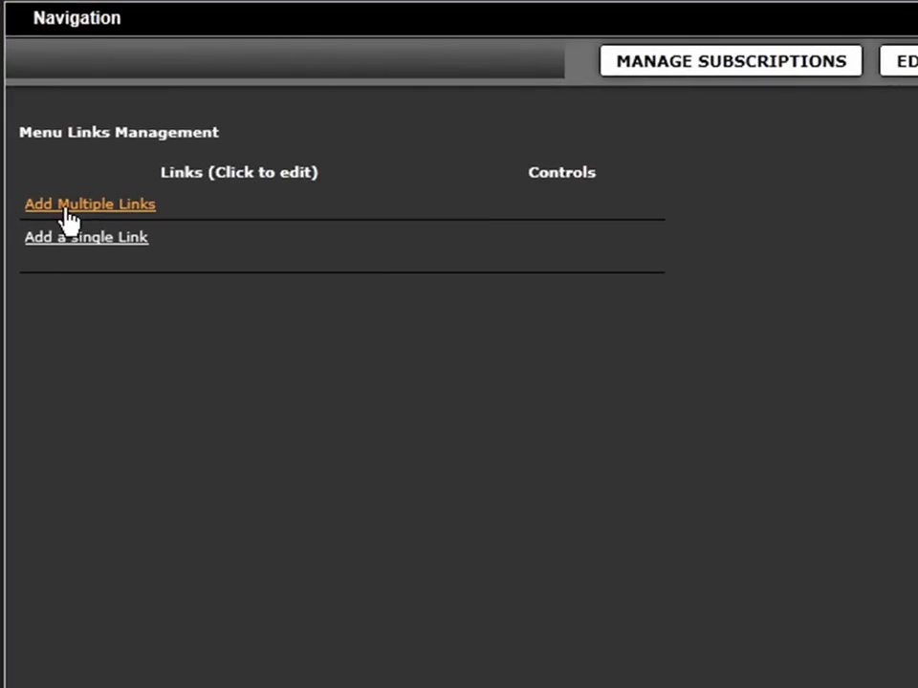
# Add links to index.html, about-us.html and contact-us.html to the menu in one batch
pyautogui.click(69, 213)
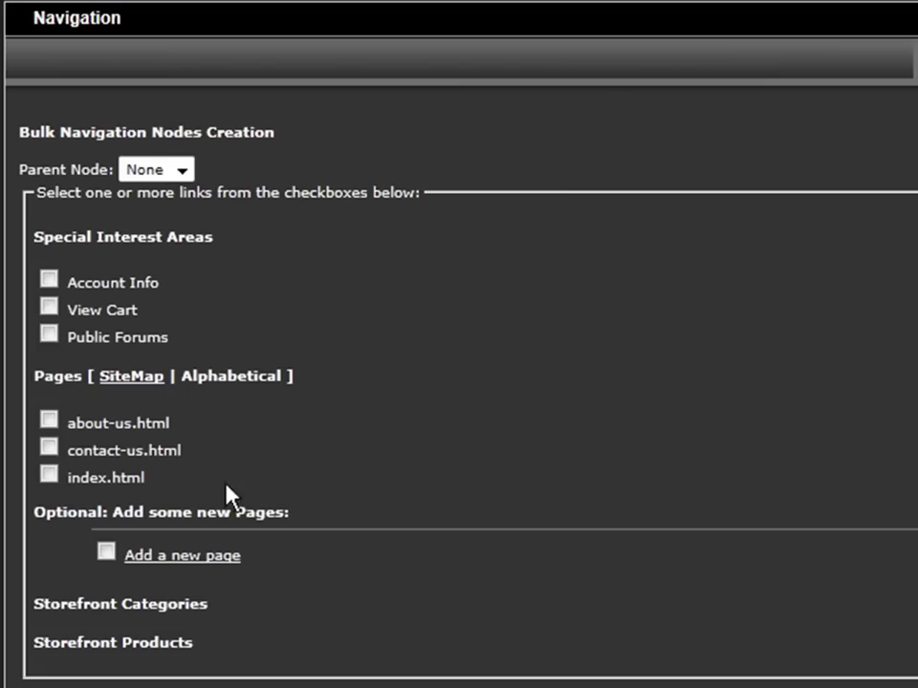
pyautogui.click(49, 474)
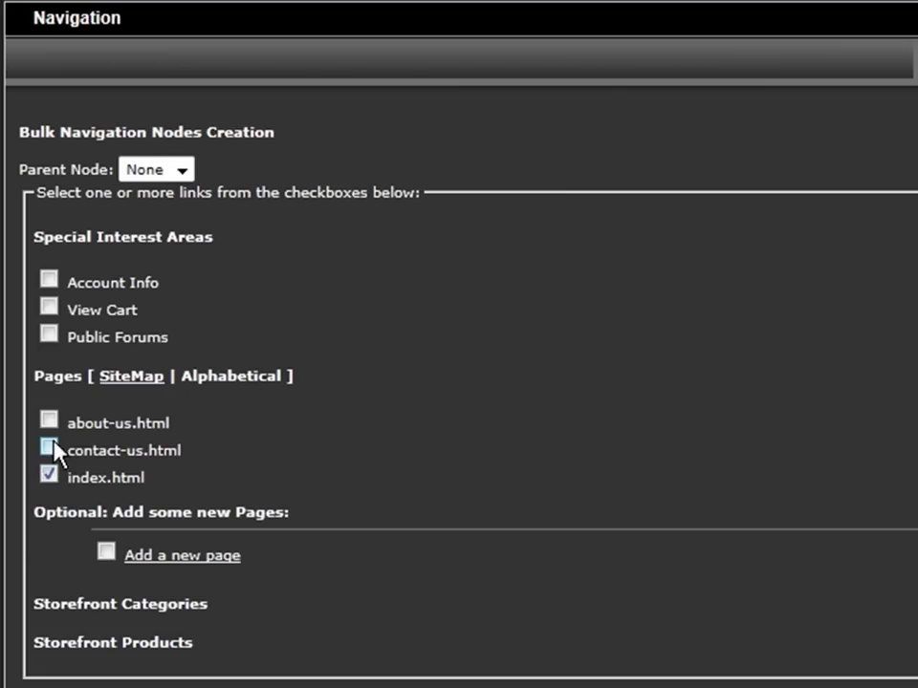
pyautogui.click(49, 420)
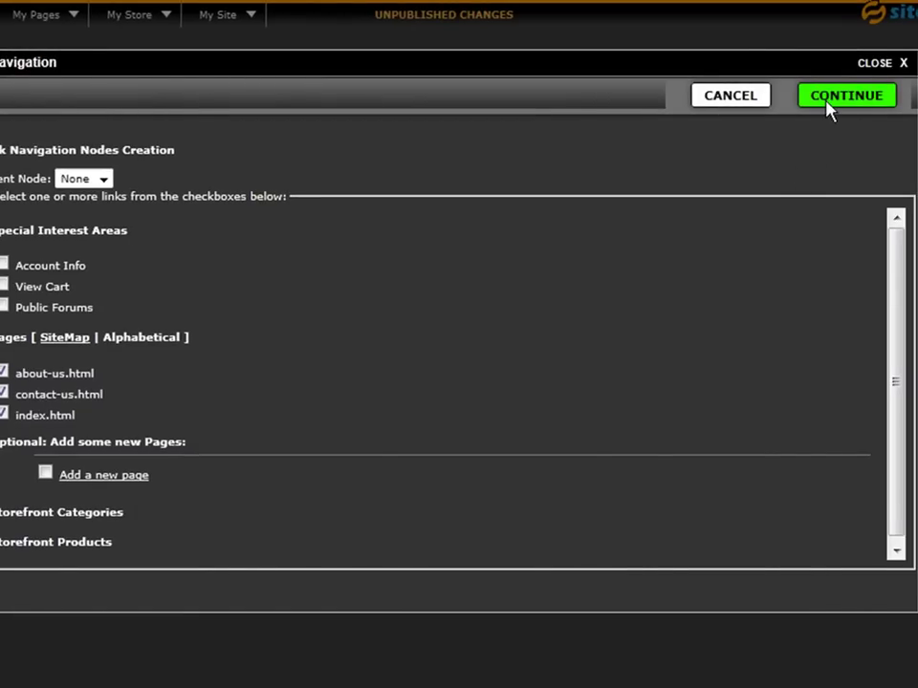
pyautogui.click(831, 102)
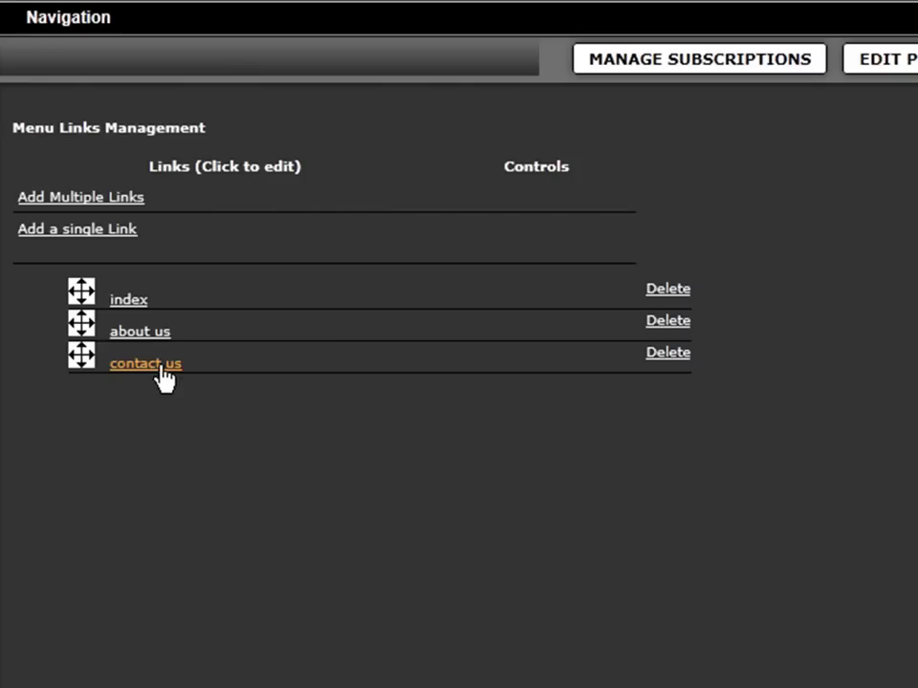
# Change the index link's text to "Homepage"
pyautogui.click(133, 301)
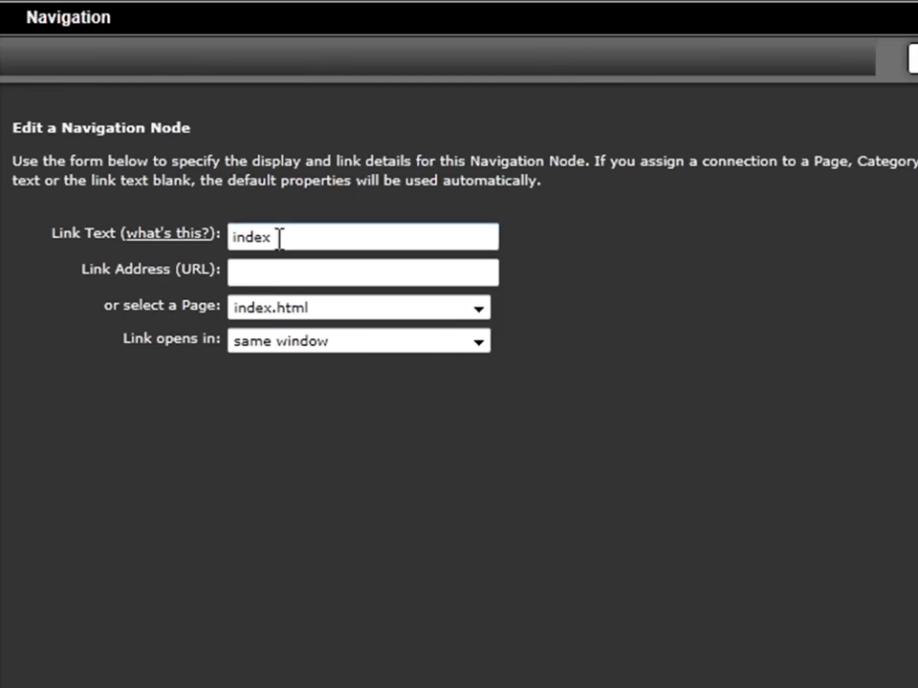
pyautogui.moveTo(279, 242); pyautogui.dragTo(124, 221)
pyautogui.write('H')
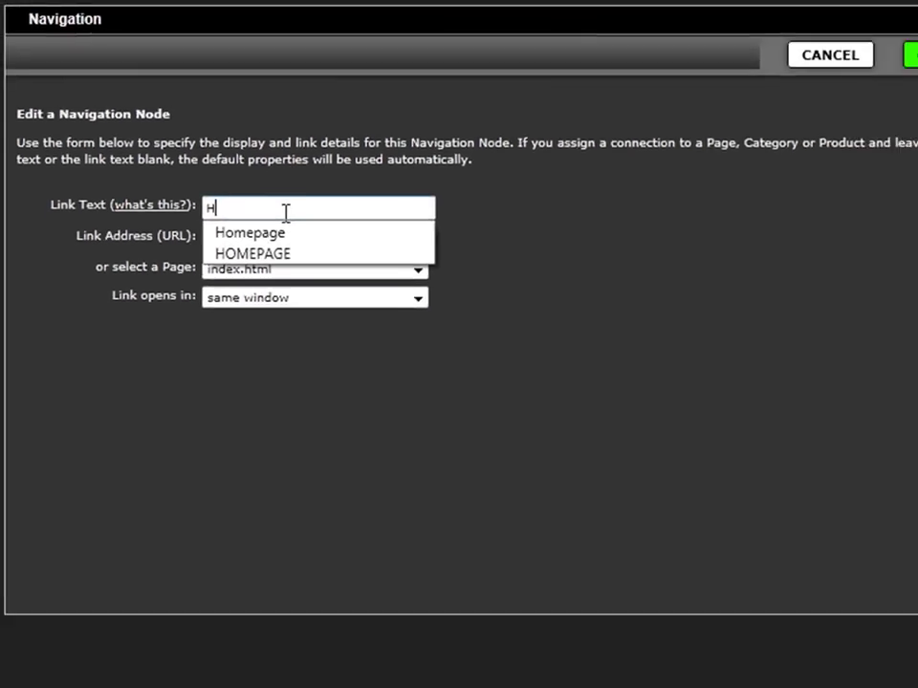
pyautogui.click(333, 264)
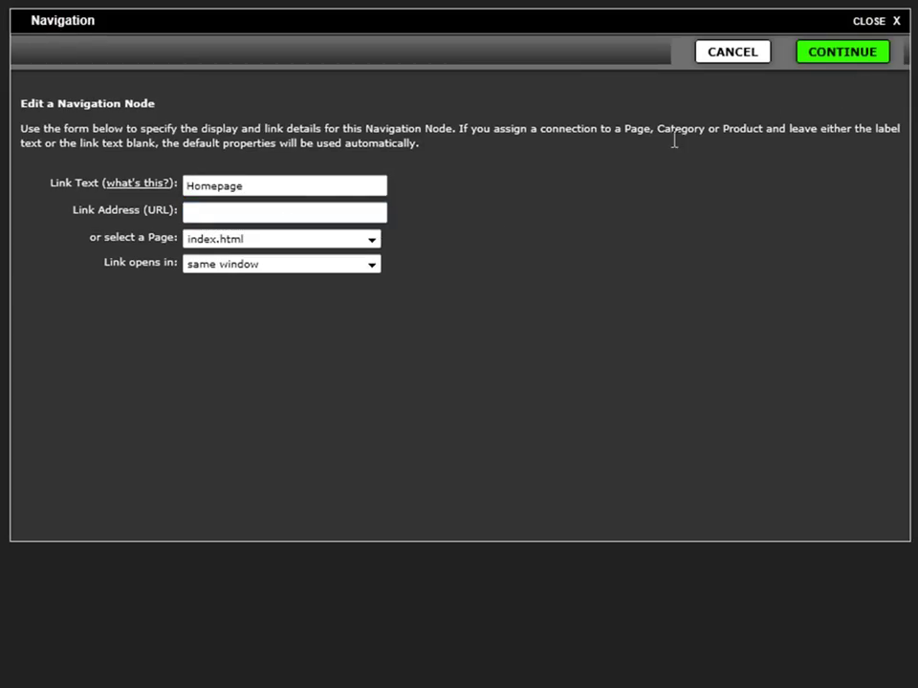
# Change the about us link's text to "About Us"
pyautogui.click(119, 256)
pyautogui.tripleClick(204, 184)
pyautogui.write('A')
pyautogui.click(249, 204)
pyautogui.click(838, 60)
# Change the contact us link's text to "Contact Us" and finish the navigation menu
pyautogui.click(122, 281)
pyautogui.moveTo(244, 186); pyautogui.dragTo(127, 163)
pyautogui.write('c')
pyautogui.click(276, 211)
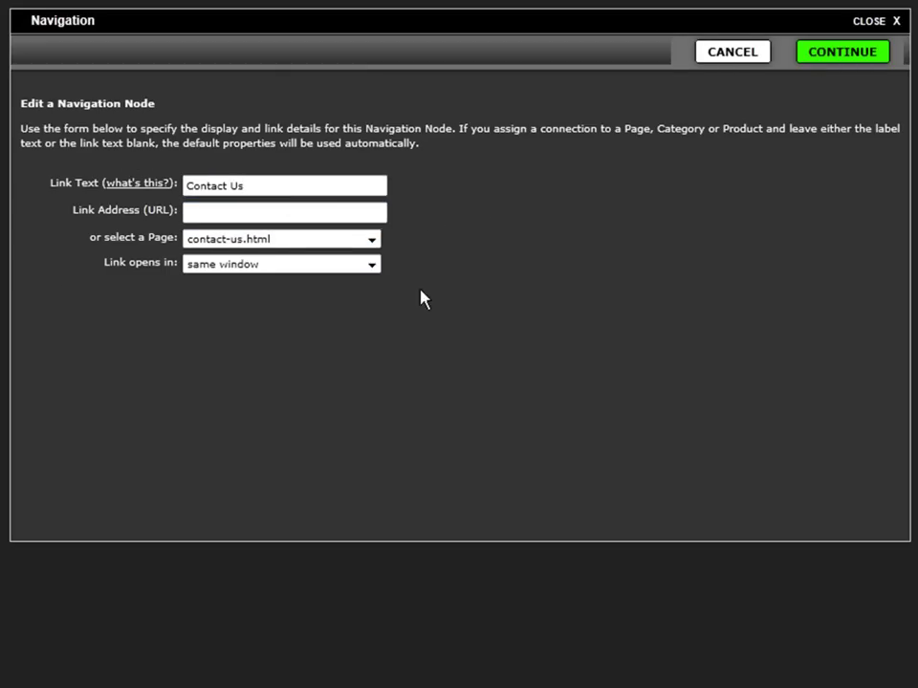
pyautogui.press('Return')
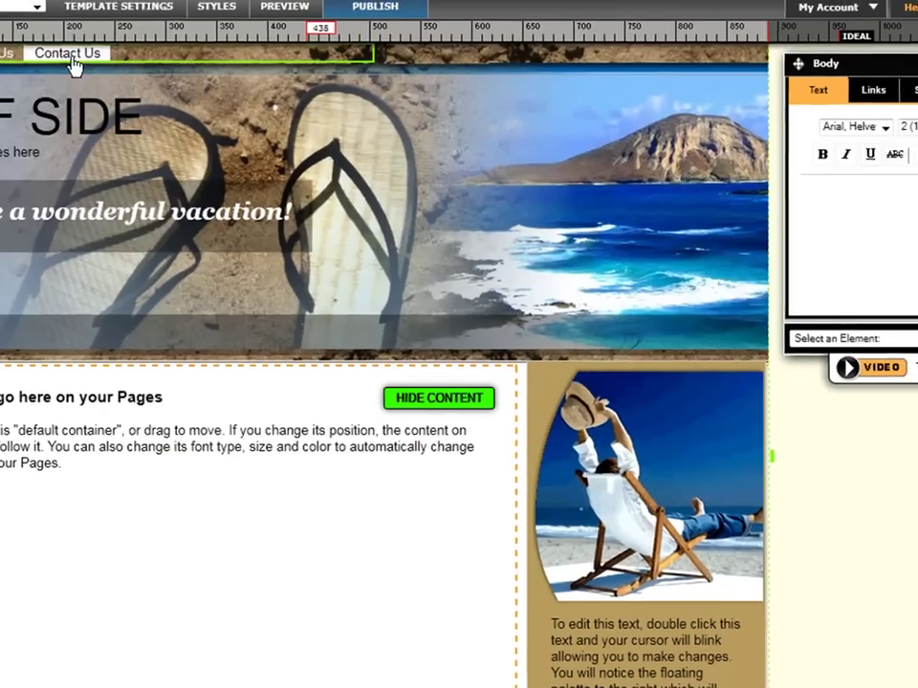
# Place the navigation menu in the header's lower dark band, about 200 px across, and make its text bold
pyautogui.moveTo(71, 57); pyautogui.dragTo(358, 334)
pyautogui.click(830, 640)
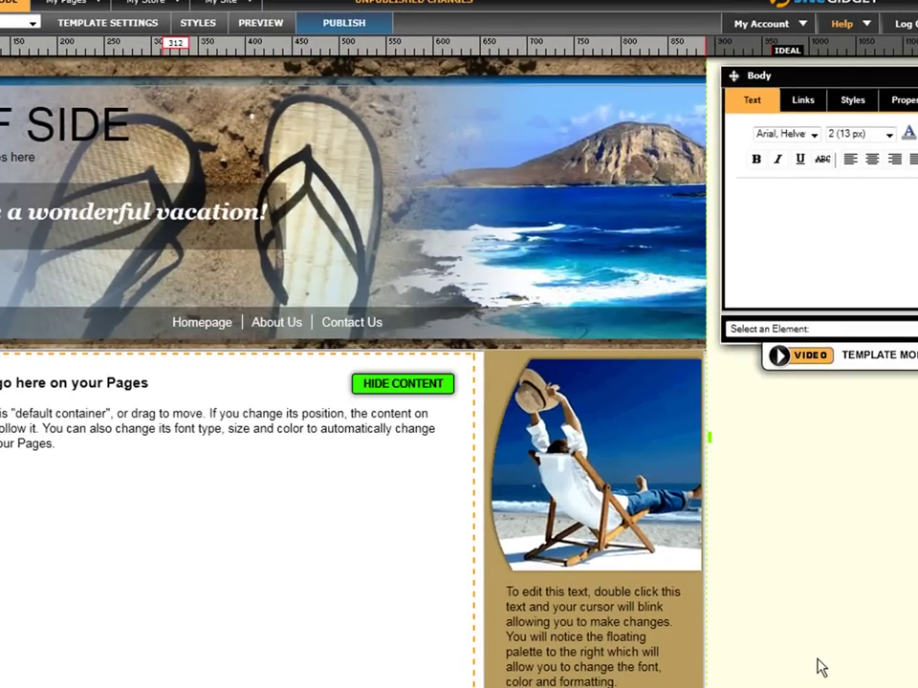
pyautogui.click(303, 321)
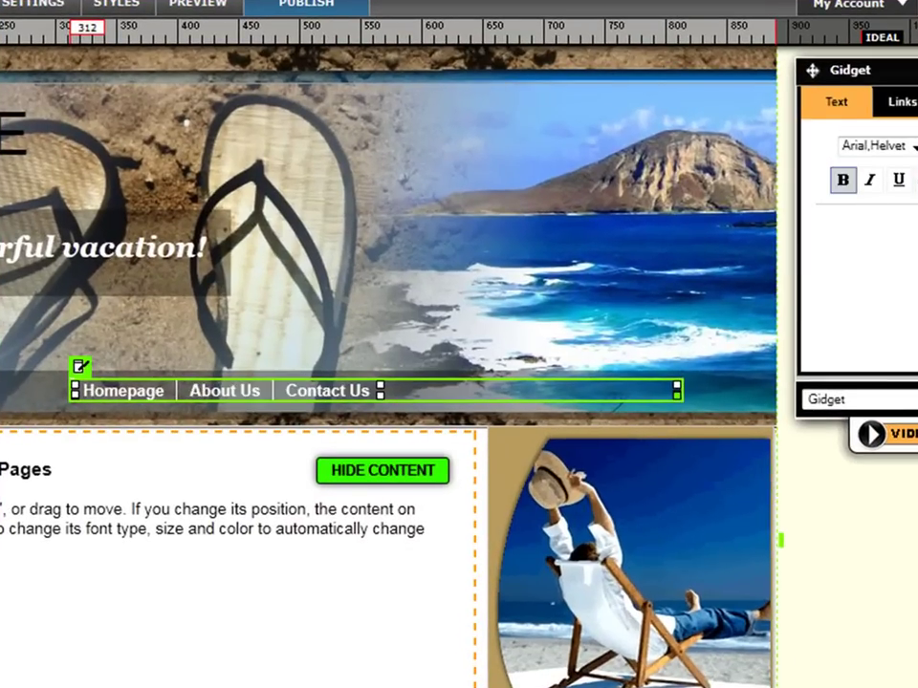
pyautogui.click(805, 551)
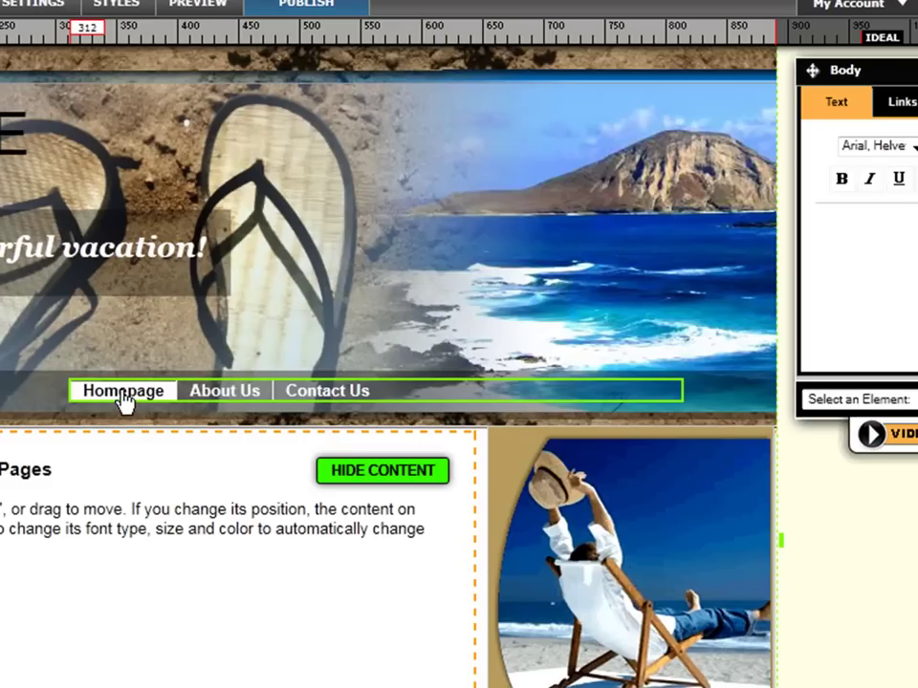
pyautogui.moveTo(335, 392); pyautogui.dragTo(201, 399)
pyautogui.click(914, 657)
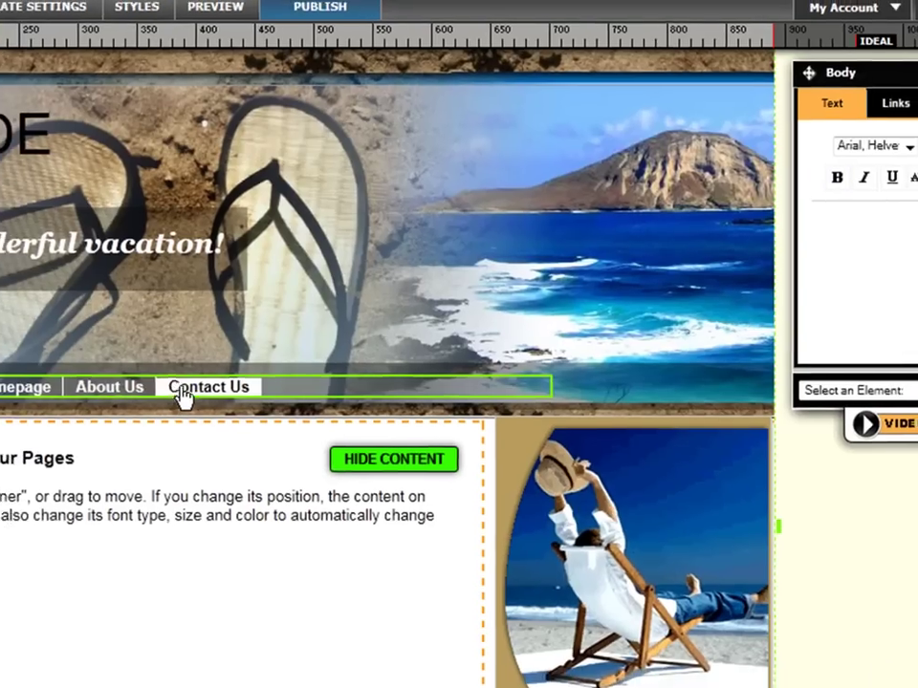
# Open the navigation gidget's properties and bring up its links for editing
pyautogui.click(167, 405)
pyautogui.doubleClick(280, 349)
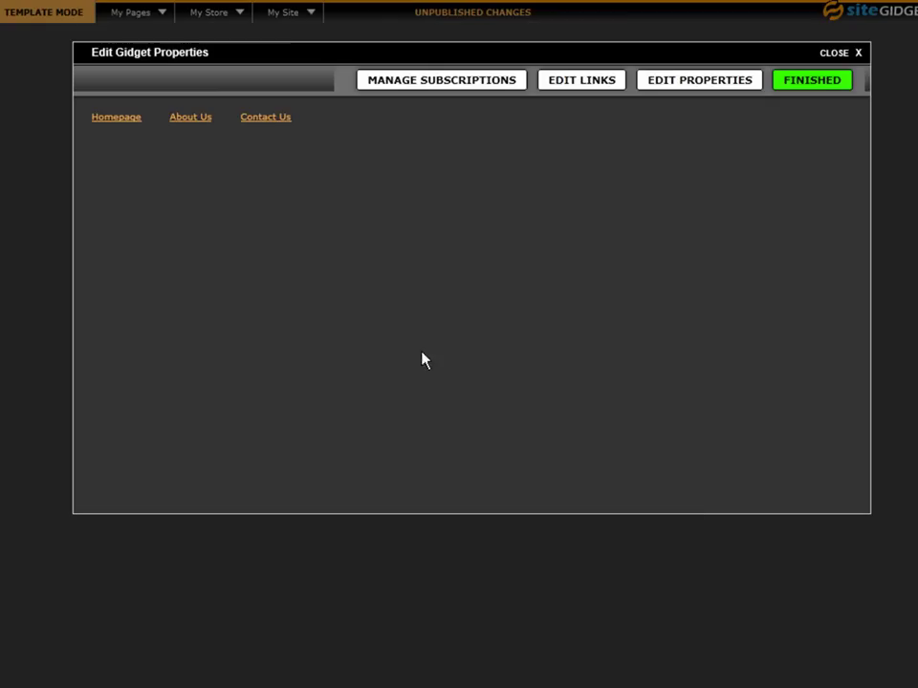
pyautogui.click(578, 80)
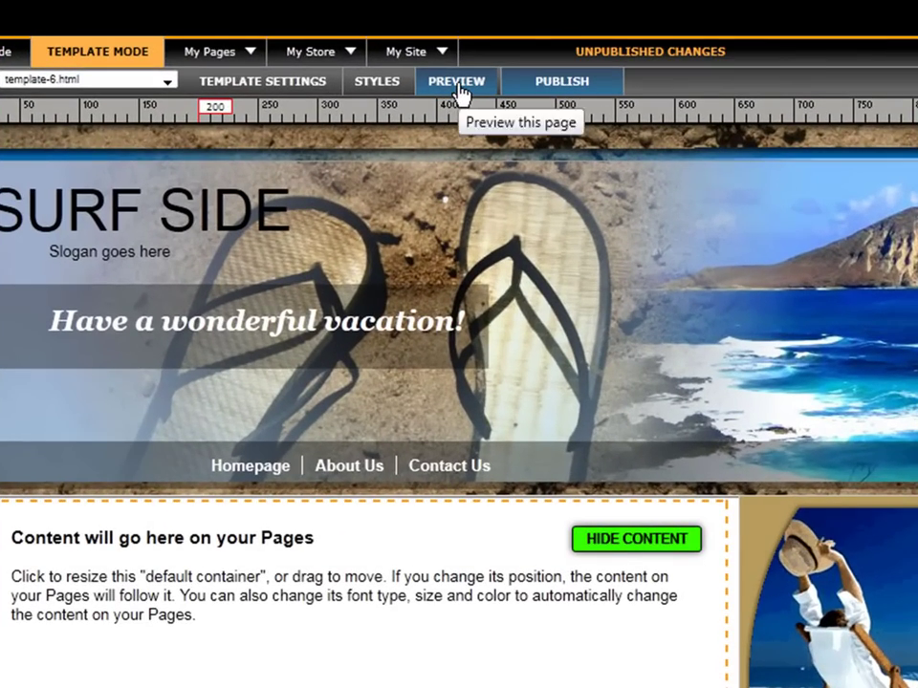
# Preview the template page and publish the changes
pyautogui.click(460, 90)
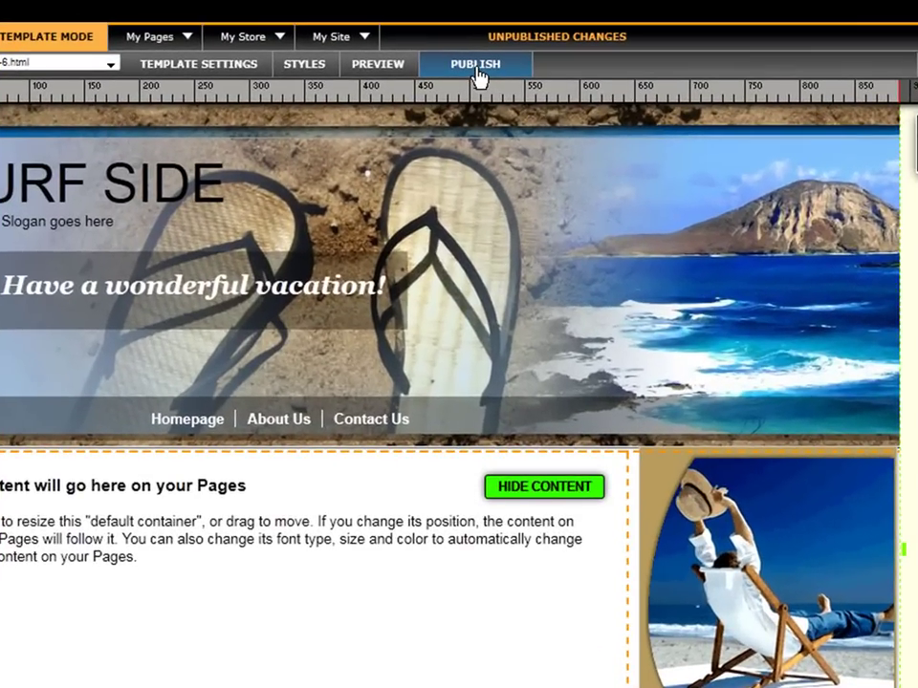
pyautogui.click(484, 35)
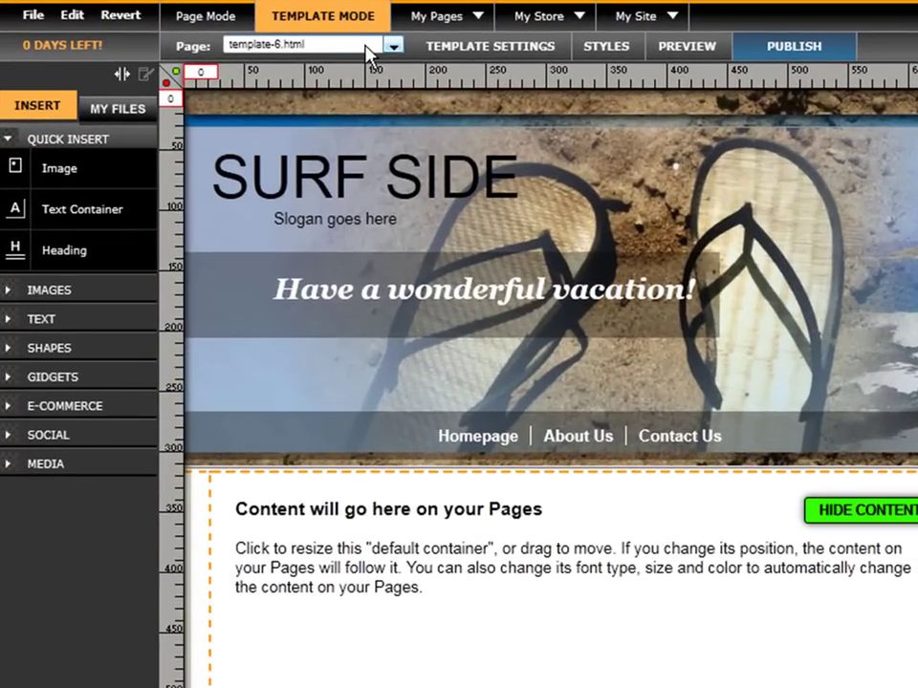
# Start adding a new page to the site and name it "test page beginner"
pyautogui.click(366, 50)
pyautogui.click(342, 88)
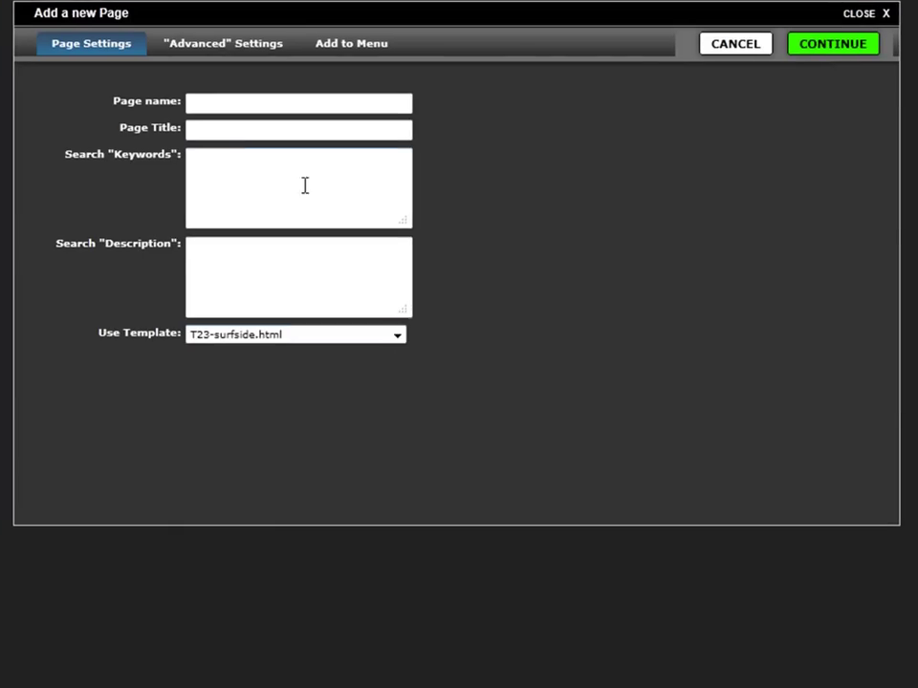
pyautogui.click(218, 102)
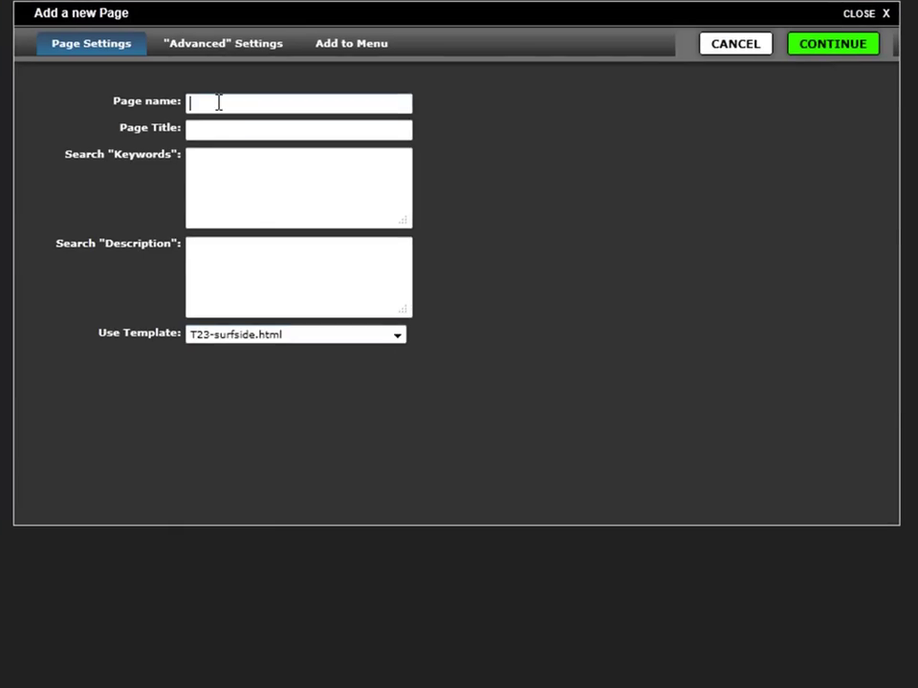
pyautogui.click(218, 102)
pyautogui.click(254, 197)
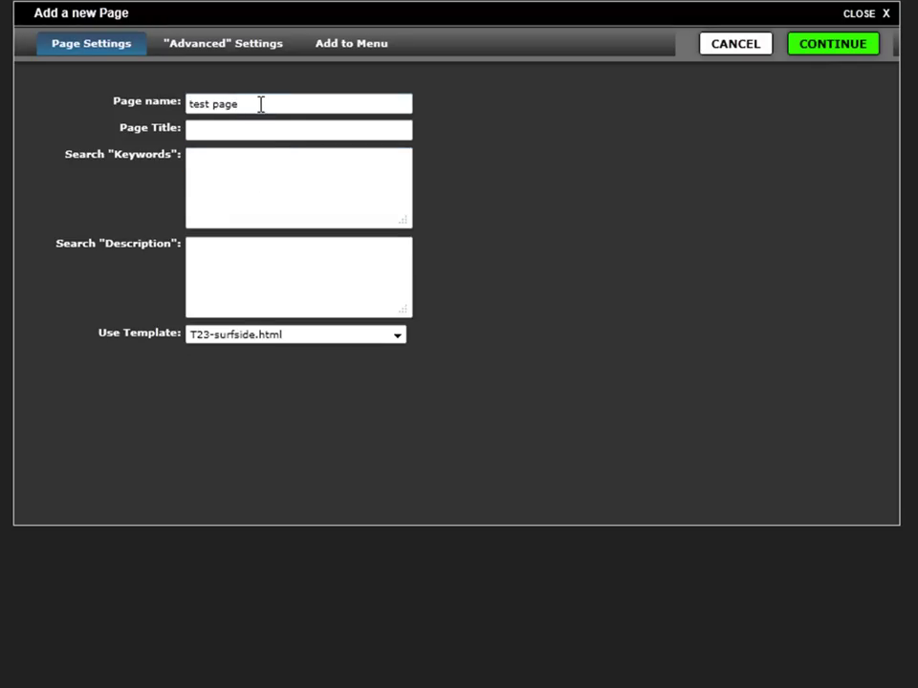
pyautogui.write('beginner')
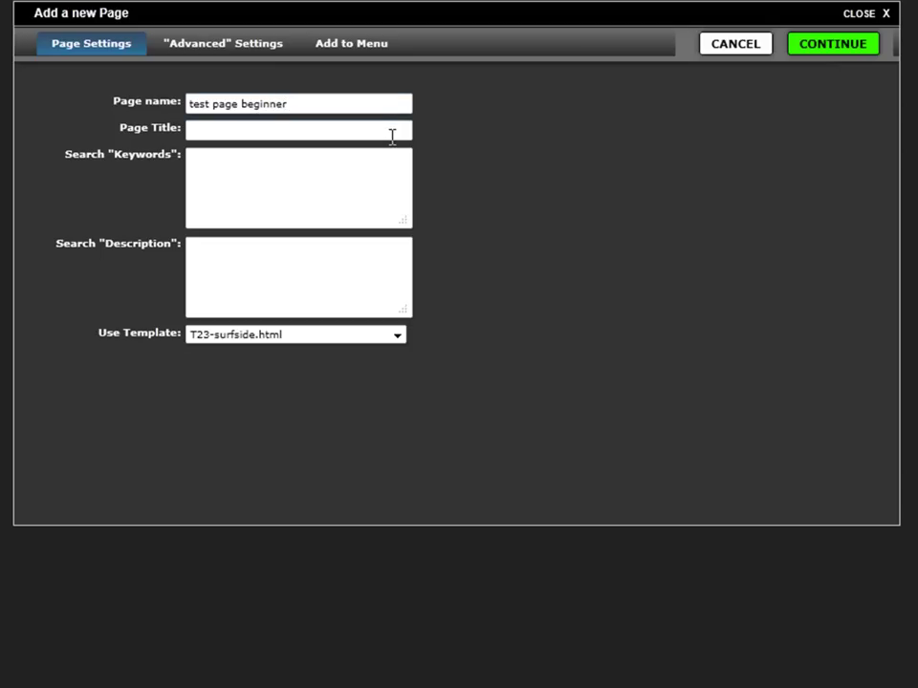
# Copy the page name "test page beginner" into the page title, search keywords and search description
pyautogui.hotkey('ctrl', 'a')
pyautogui.hotkey('ctrl', 'c')
pyautogui.click(319, 133)
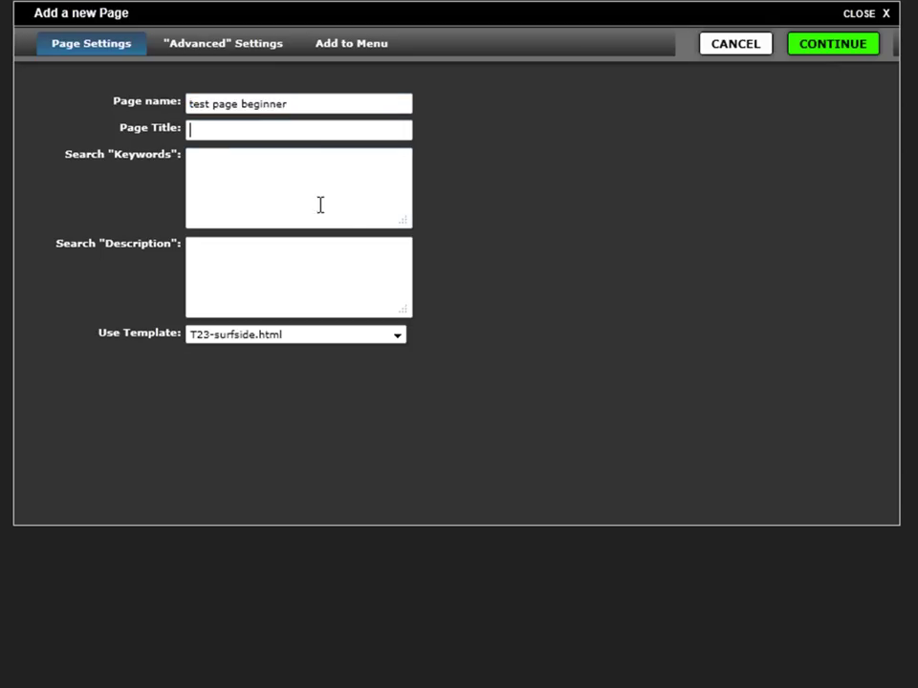
pyautogui.hotkey('ctrl', 'v')
pyautogui.click(321, 205)
pyautogui.hotkey('ctrl', 'v')
pyautogui.click(289, 283)
pyautogui.hotkey('ctrl', 'v')
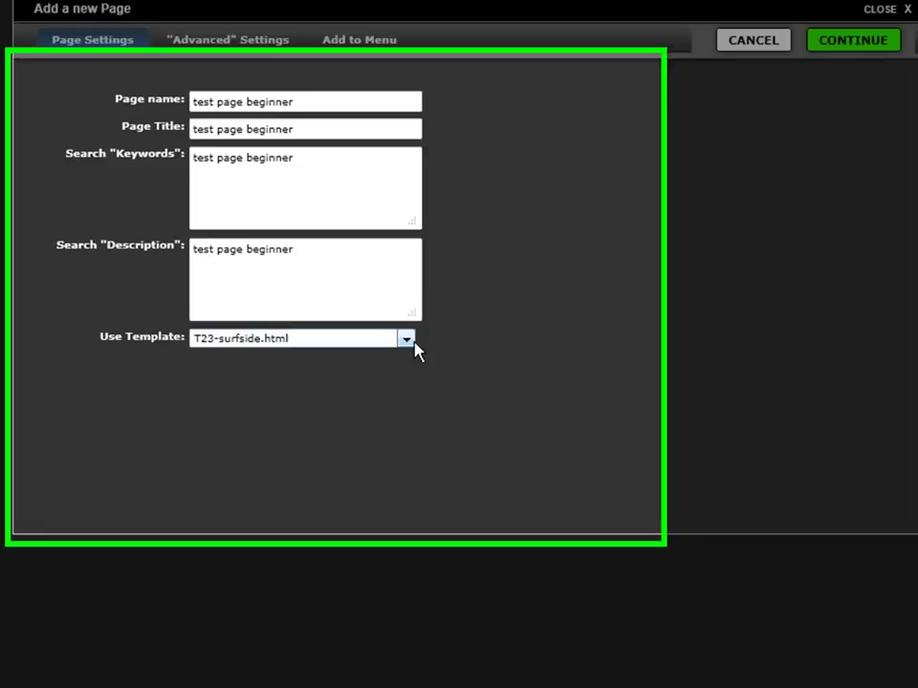
# Base the new page on template-6.html and create it
pyautogui.click(408, 340)
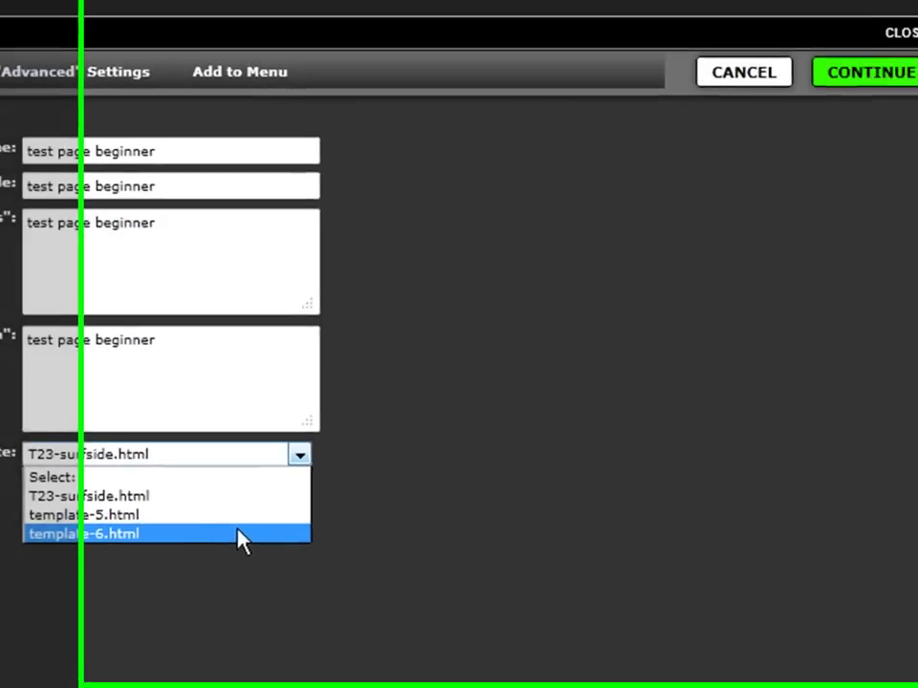
pyautogui.click(493, 495)
pyautogui.click(752, 106)
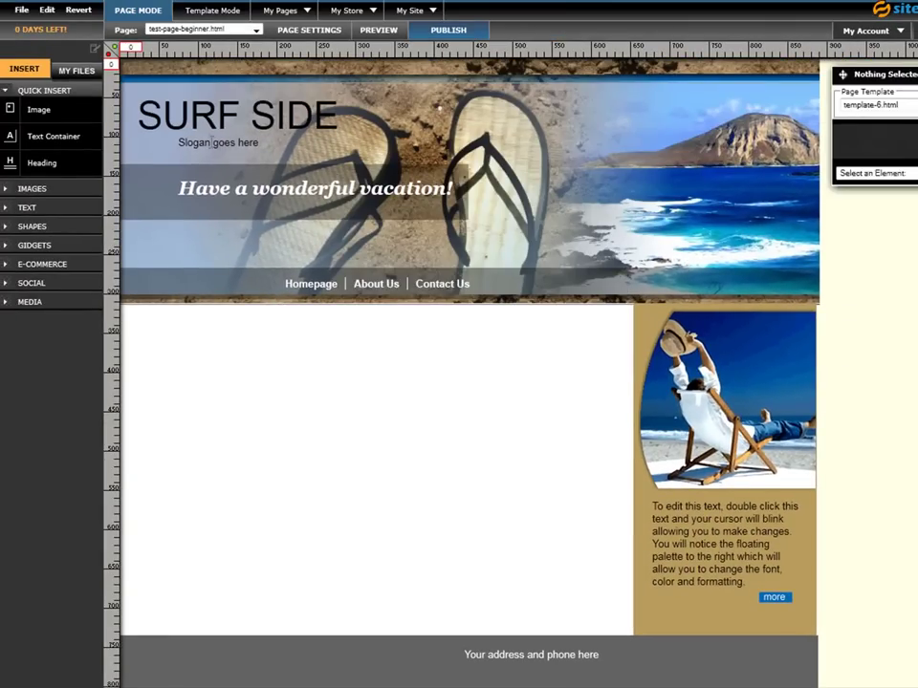
# Insert the beach runner image and the dolphin image P1140565 from the images folder into the page
pyautogui.click(40, 111)
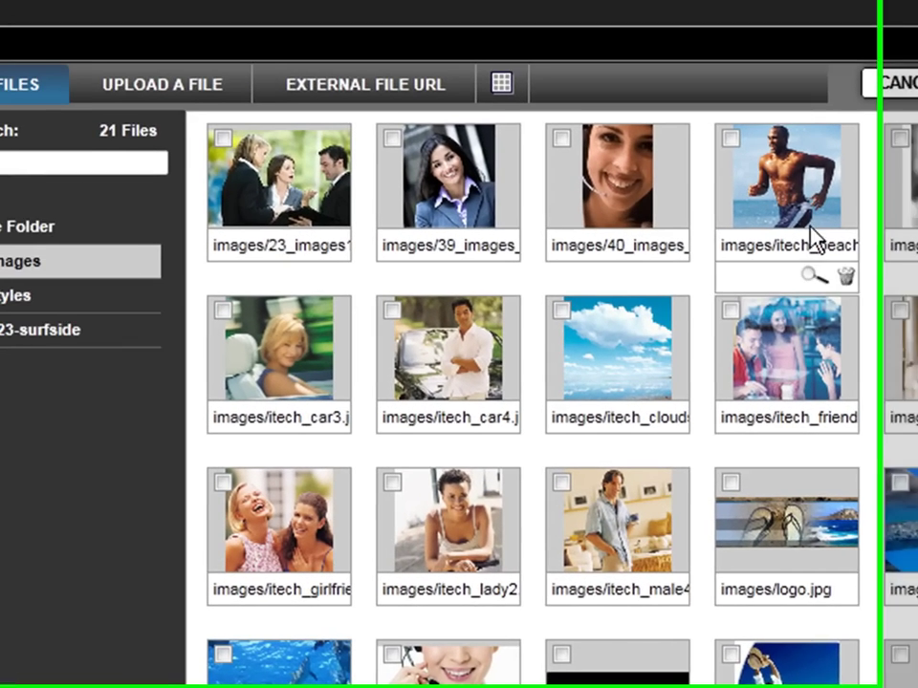
pyautogui.click(621, 196)
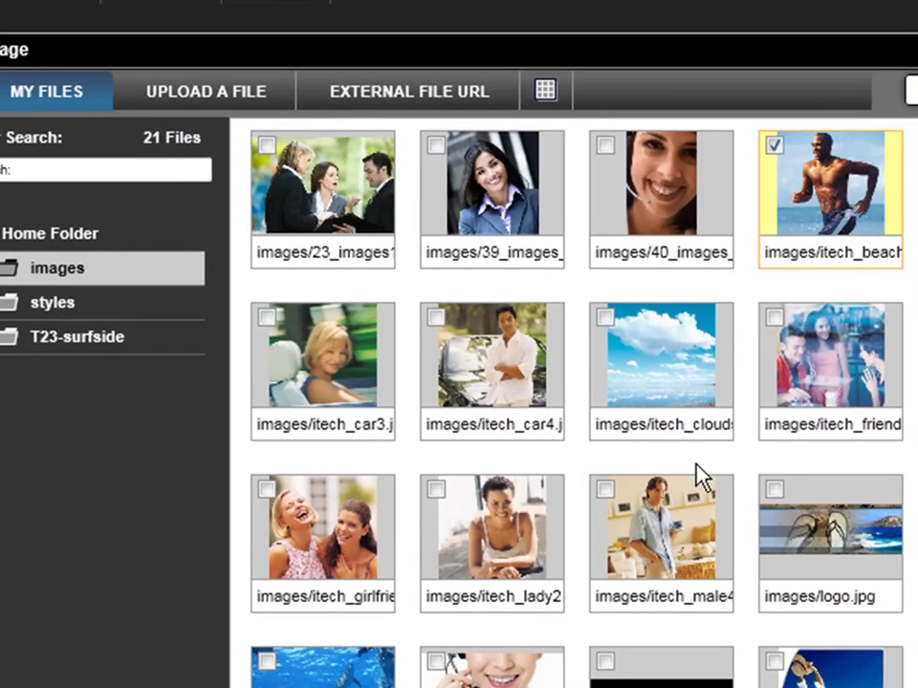
pyautogui.scroll(-2, 704, 475)
pyautogui.scroll(1, 830, 471)
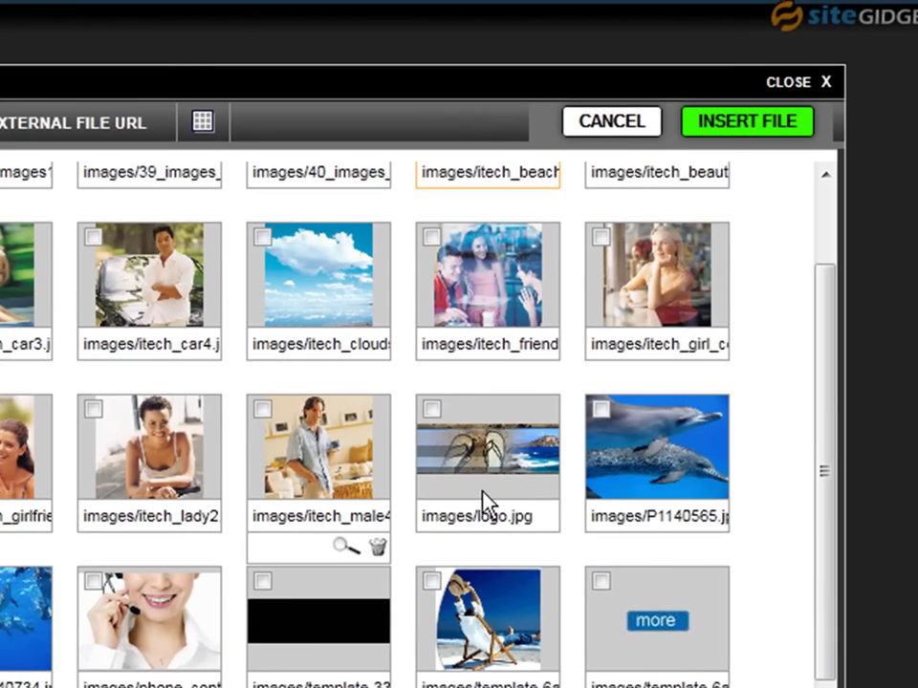
pyautogui.click(716, 487)
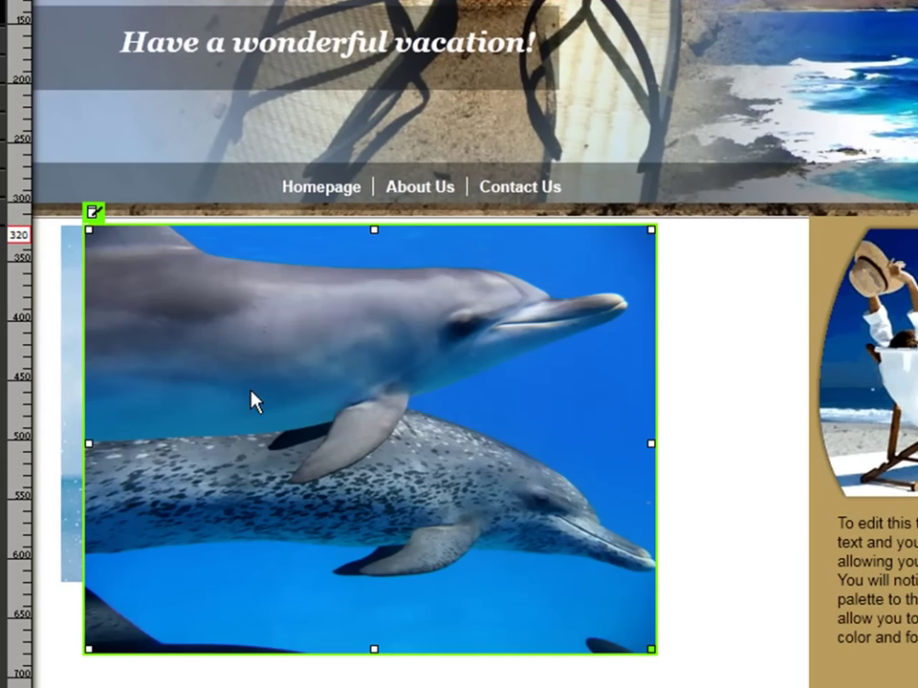
# Shrink the dolphin and runner photos and place them beside the sidebar, with the runner lower and partly behind the dolphins
pyautogui.moveTo(656, 658); pyautogui.dragTo(310, 387)
pyautogui.moveTo(302, 292); pyautogui.dragTo(696, 326)
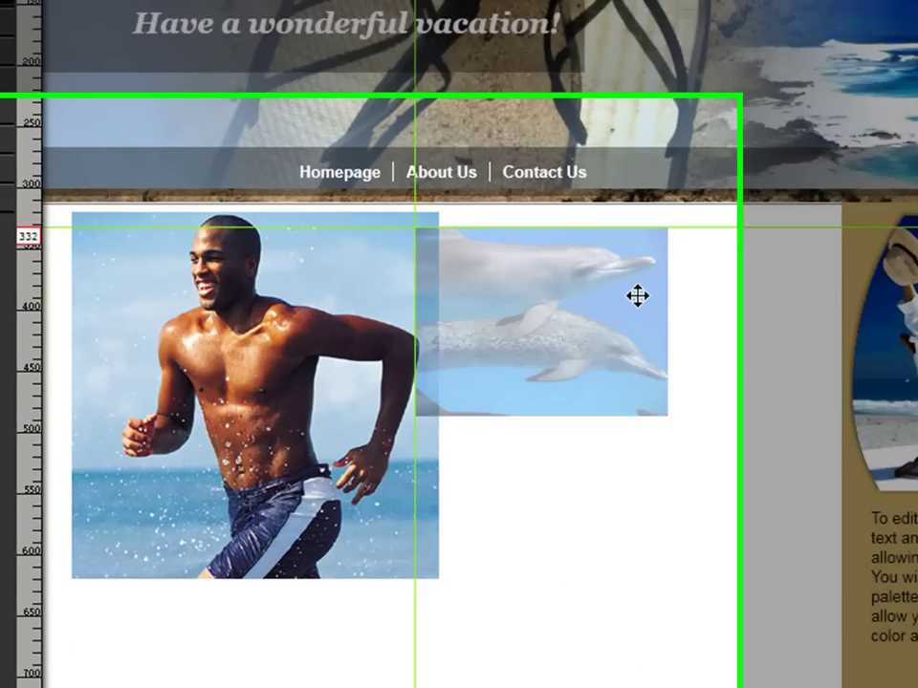
pyautogui.click(296, 325)
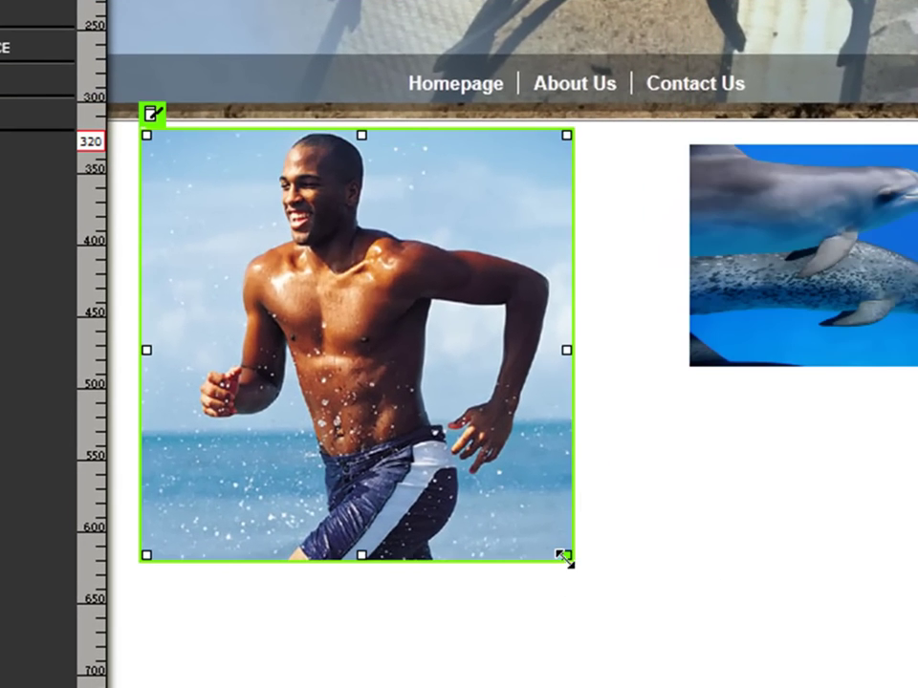
pyautogui.moveTo(564, 557); pyautogui.dragTo(330, 319)
pyautogui.moveTo(230, 211); pyautogui.dragTo(654, 374)
pyautogui.click(302, 249)
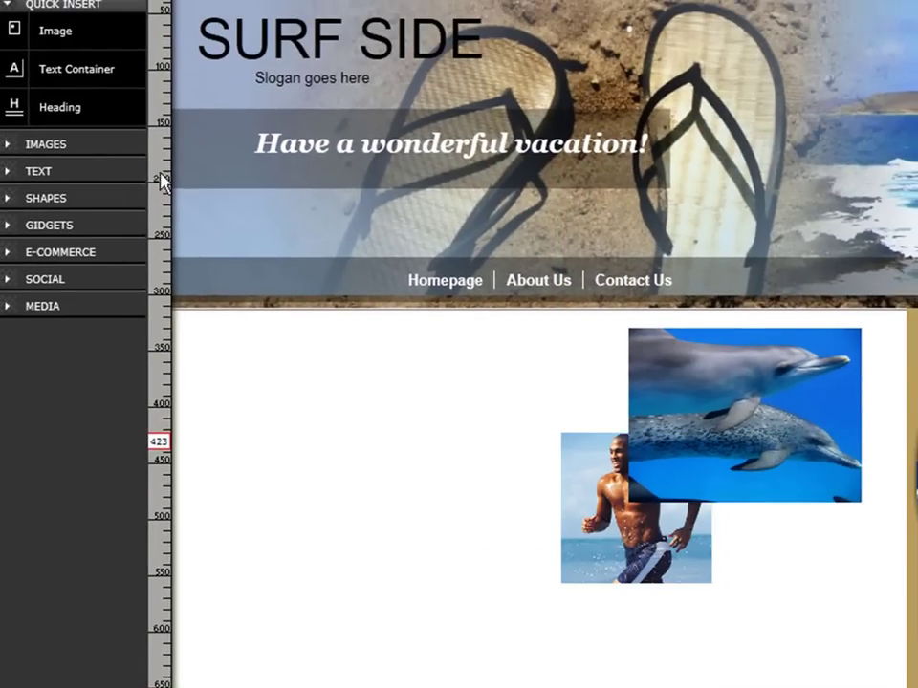
# Add a text container beside the dolphin photo in the content area, and shift the runner photo slightly down and to the left
pyautogui.moveTo(69, 65); pyautogui.dragTo(629, 252)
pyautogui.moveTo(364, 355); pyautogui.dragTo(422, 392)
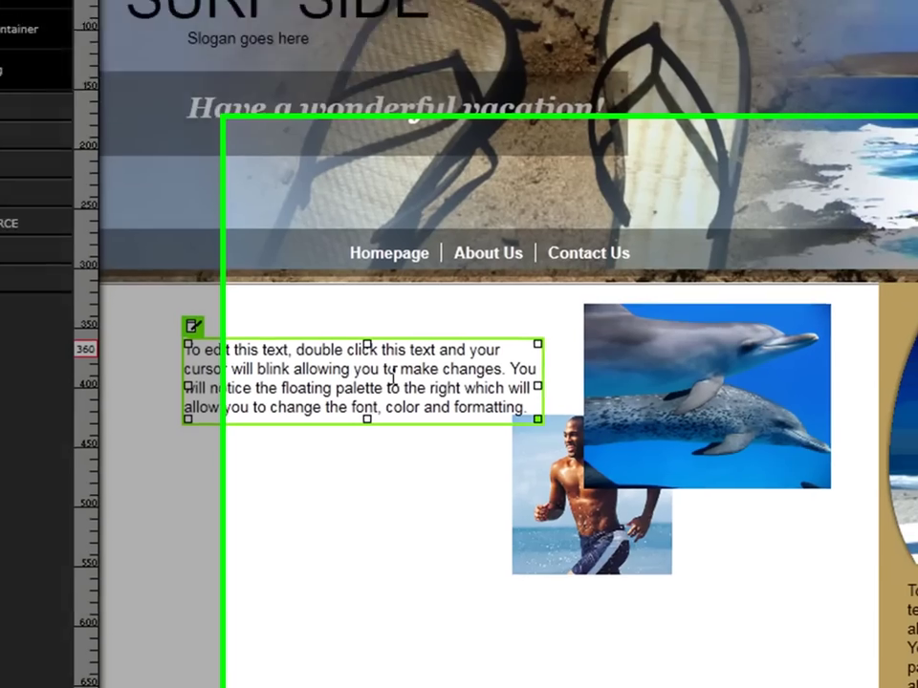
pyautogui.click(587, 514)
pyautogui.moveTo(380, 458); pyautogui.dragTo(331, 496)
pyautogui.click(848, 459)
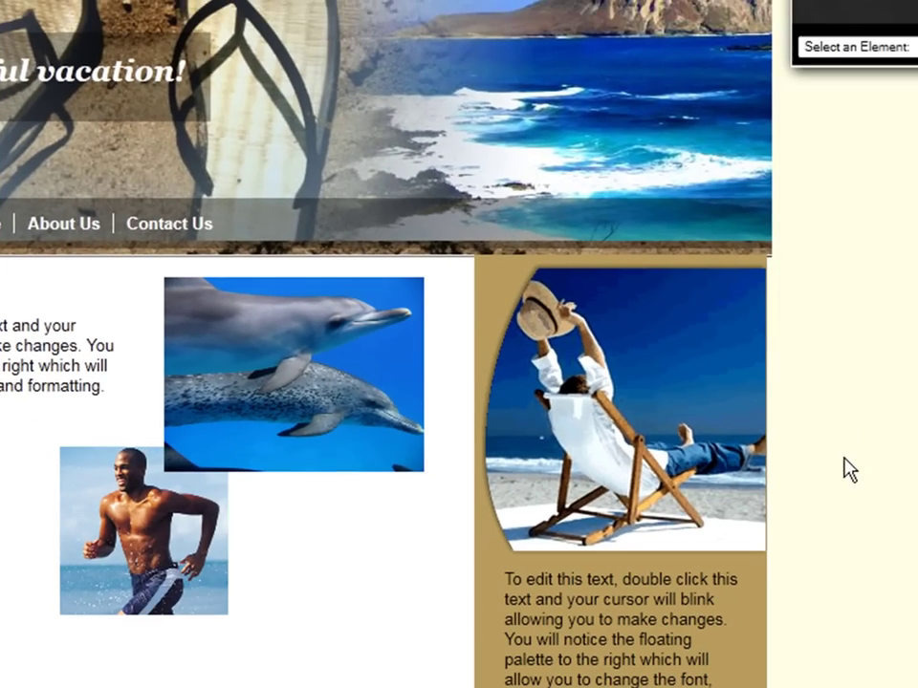